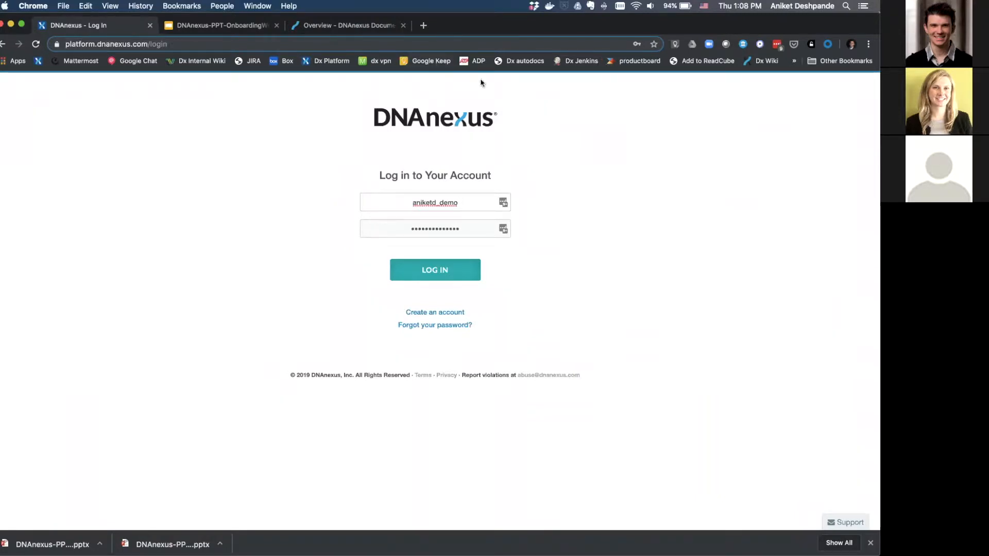
Open the Create New Account form from the login page and scroll through its fields.
{"action": "left_click", "coordinate": [432, 313]}
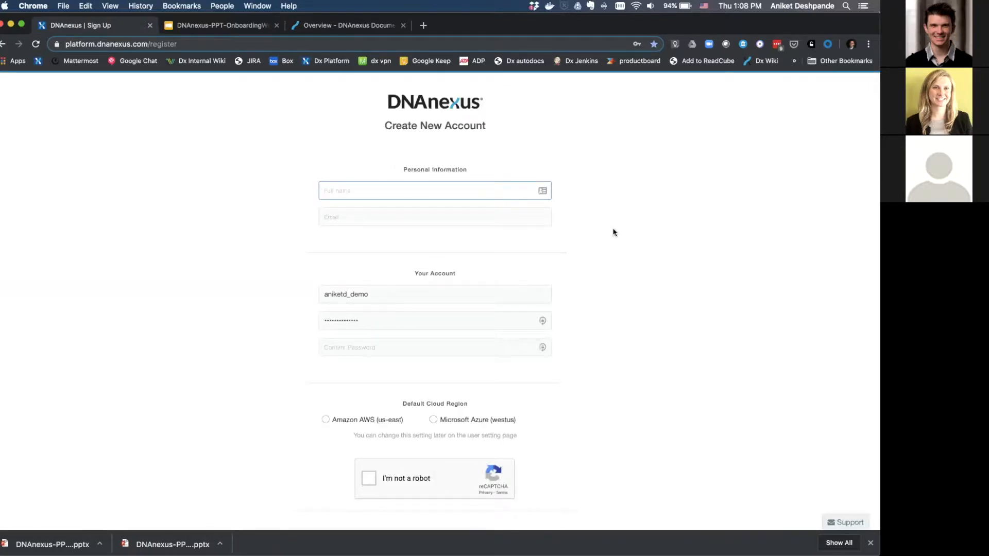
{"action": "scroll", "coordinate": [613, 230], "scroll_direction": "down", "scroll_amount": 2}
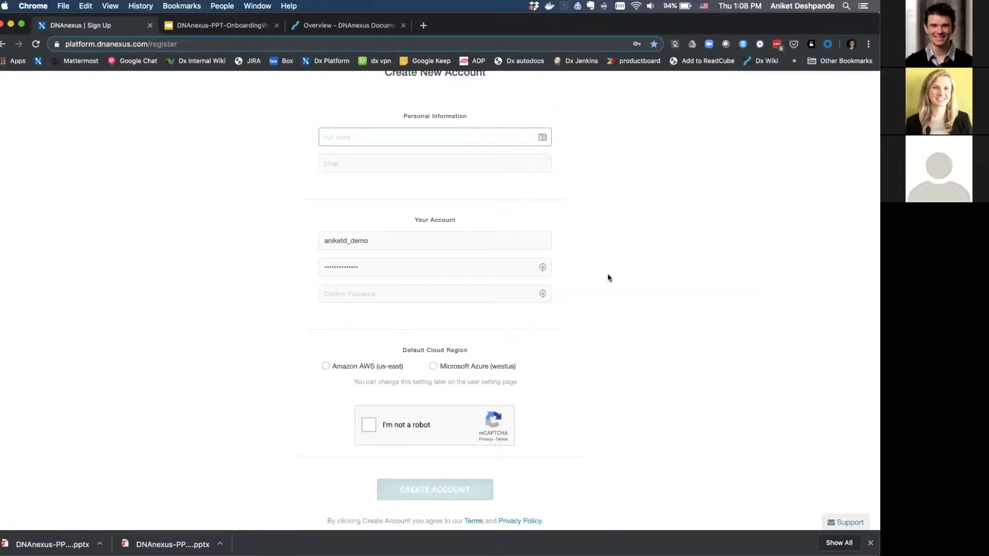
{"action": "scroll", "coordinate": [607, 278], "scroll_direction": "down", "scroll_amount": 3}
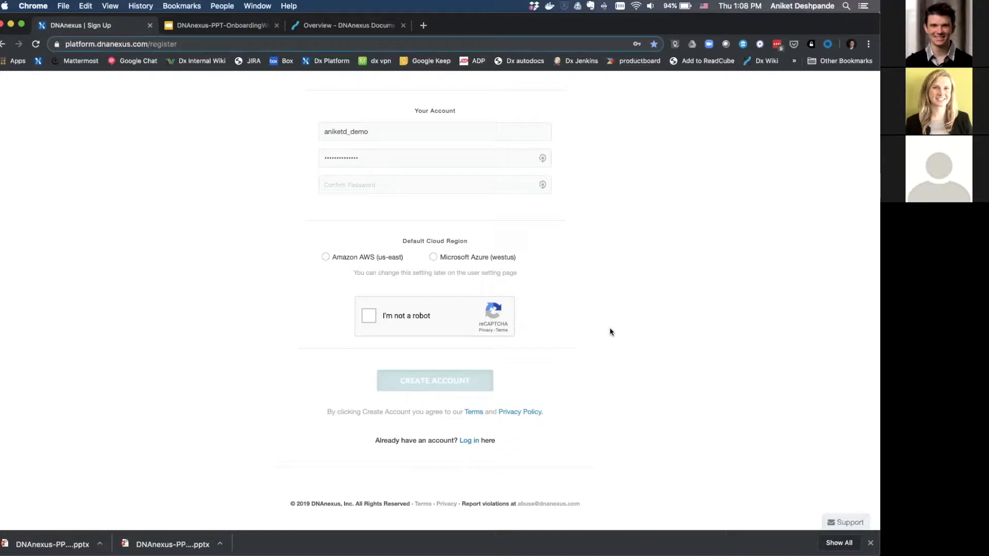
{"action": "scroll", "coordinate": [609, 330], "scroll_direction": "up", "scroll_amount": 3}
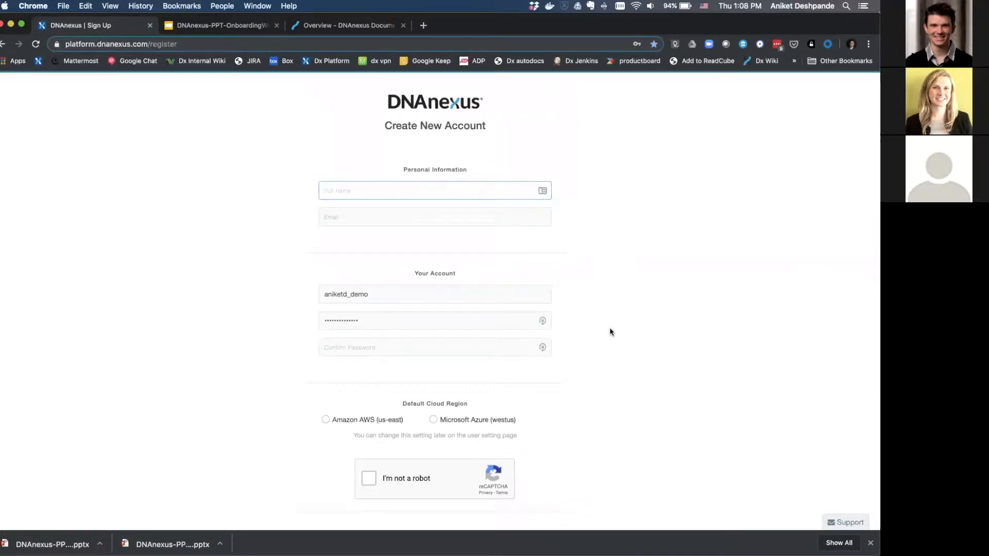
Log in to the demo account, replacing the stale two-factor code with the new verification code.
{"action": "left_click", "coordinate": [3, 45]}
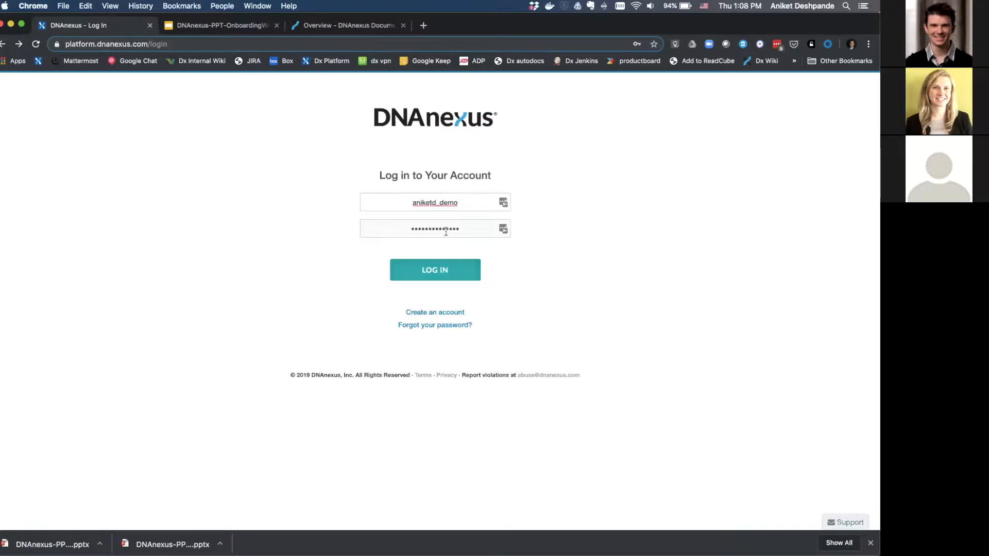
{"action": "left_click", "coordinate": [433, 273]}
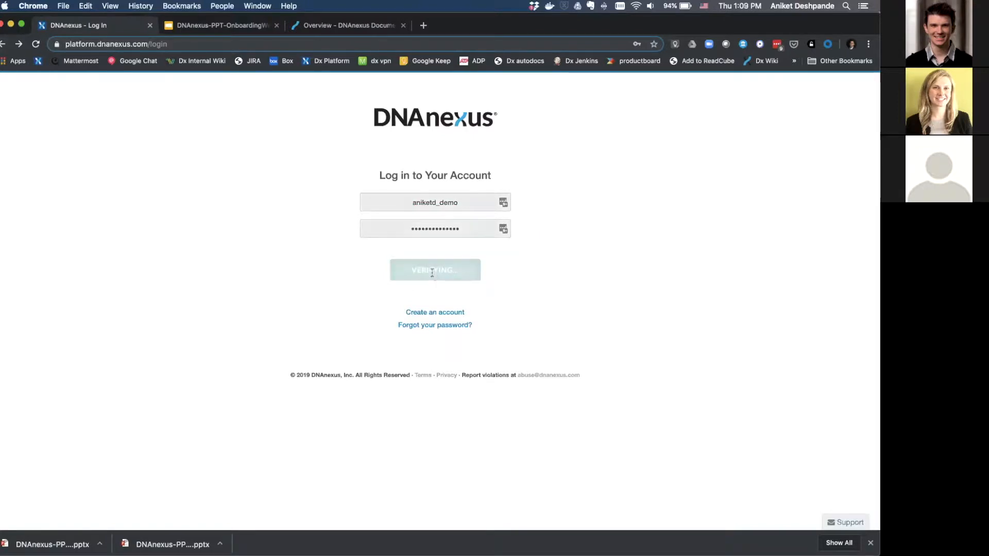
{"action": "double_click", "coordinate": [446, 262]}
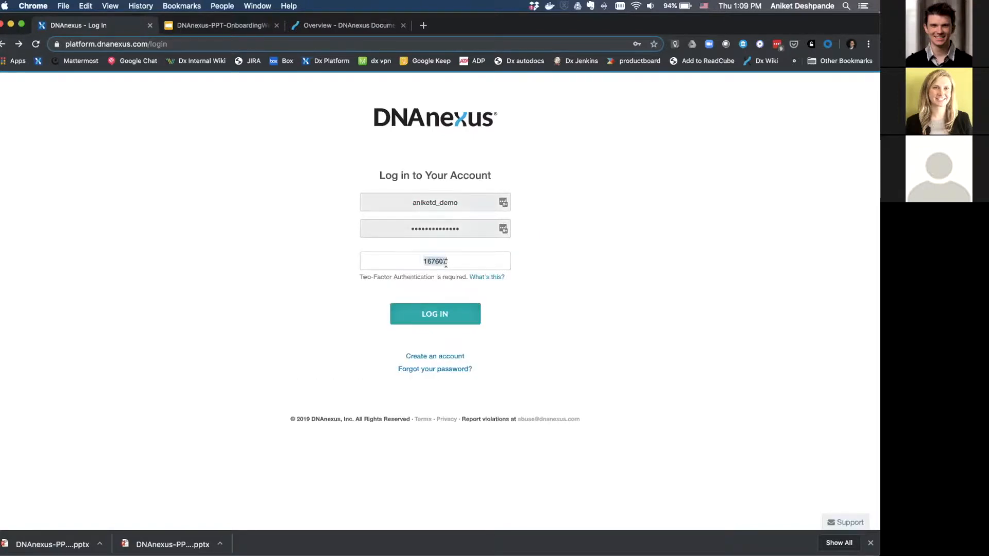
{"action": "key", "text": "BackSpace"}
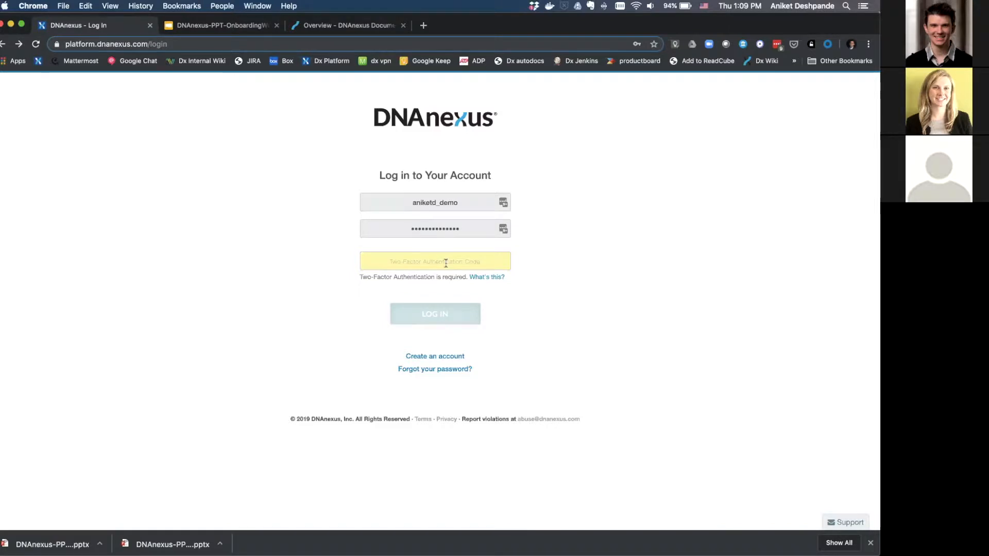
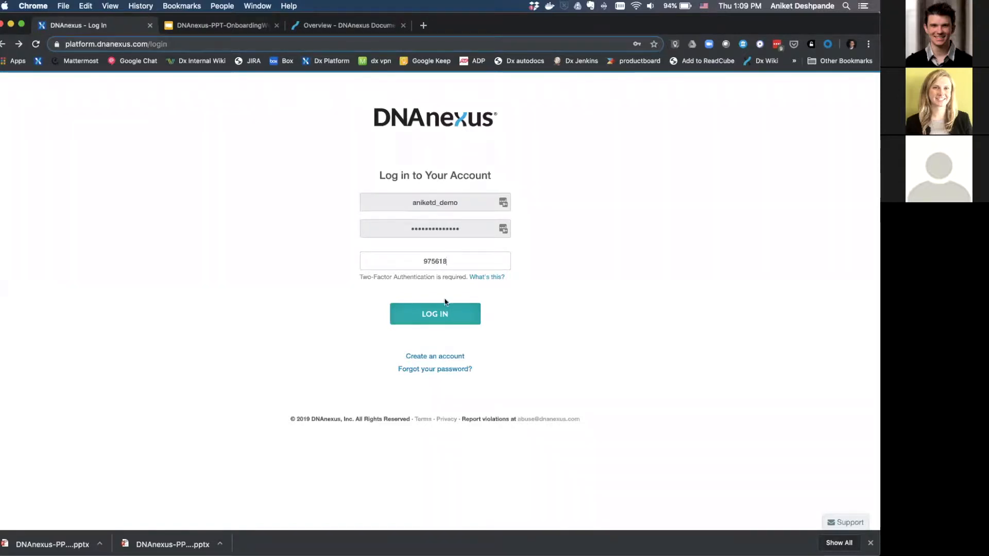
{"action": "left_click", "coordinate": [443, 312]}
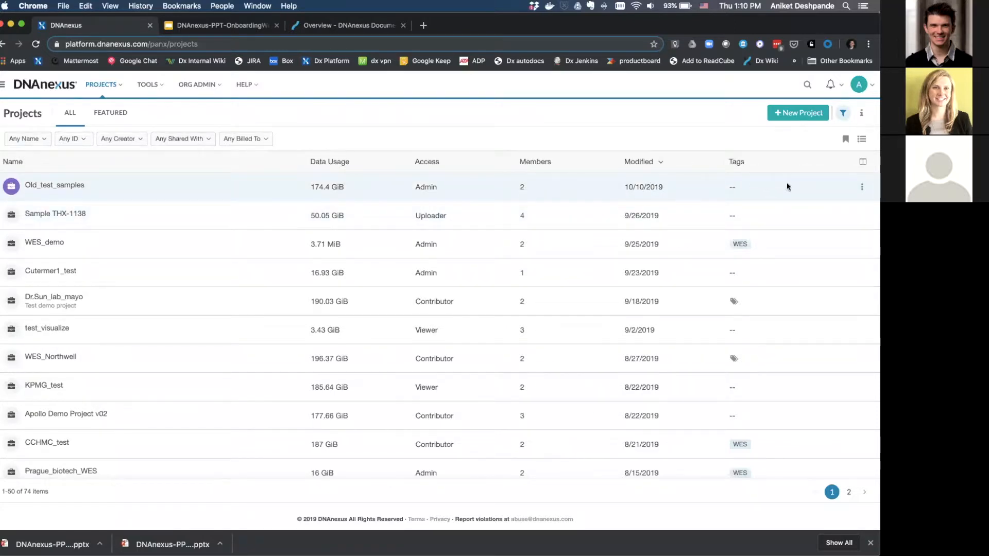
Show a Region column in the projects table.
{"action": "left_click", "coordinate": [863, 162]}
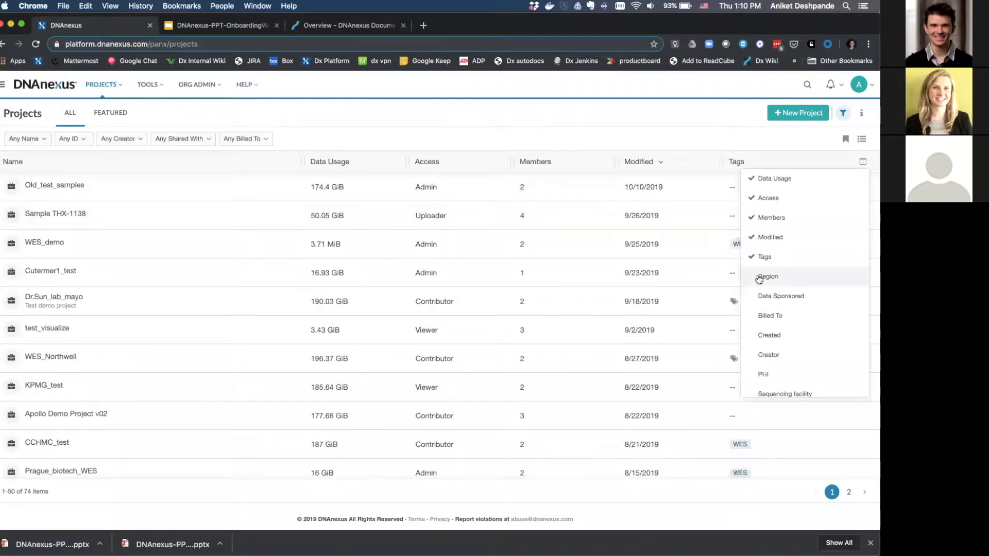
{"action": "left_click", "coordinate": [759, 277]}
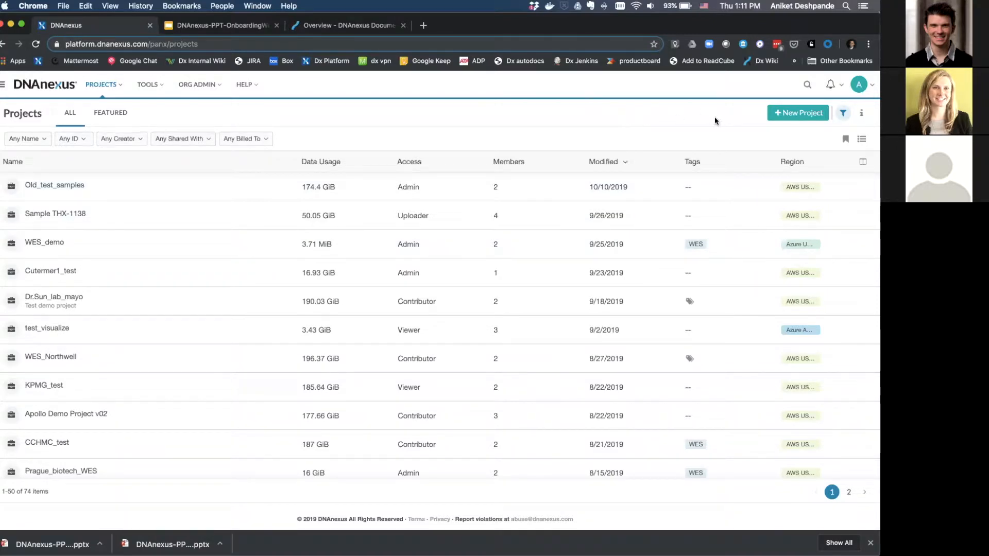
Start a new project named WES_samples_test in the AWS US (East) region.
{"action": "left_click", "coordinate": [792, 117]}
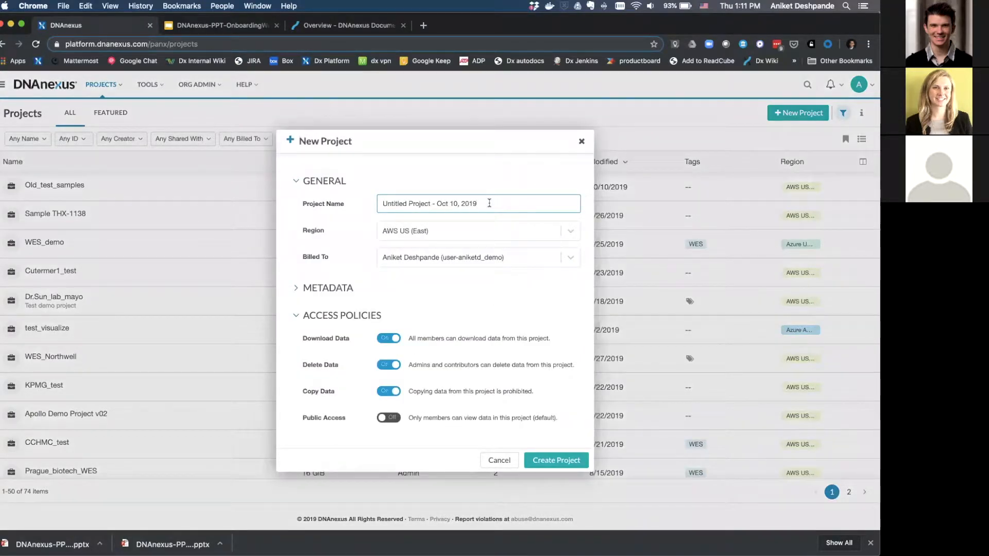
{"action": "left_click_drag", "start_coordinate": [488, 203], "coordinate": [431, 187]}
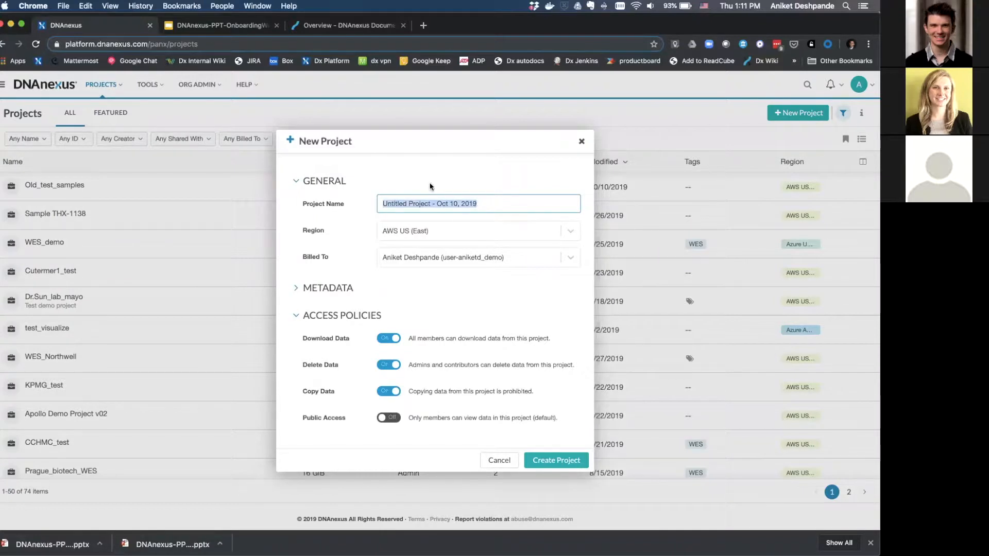
{"action": "type", "text": "WES"}
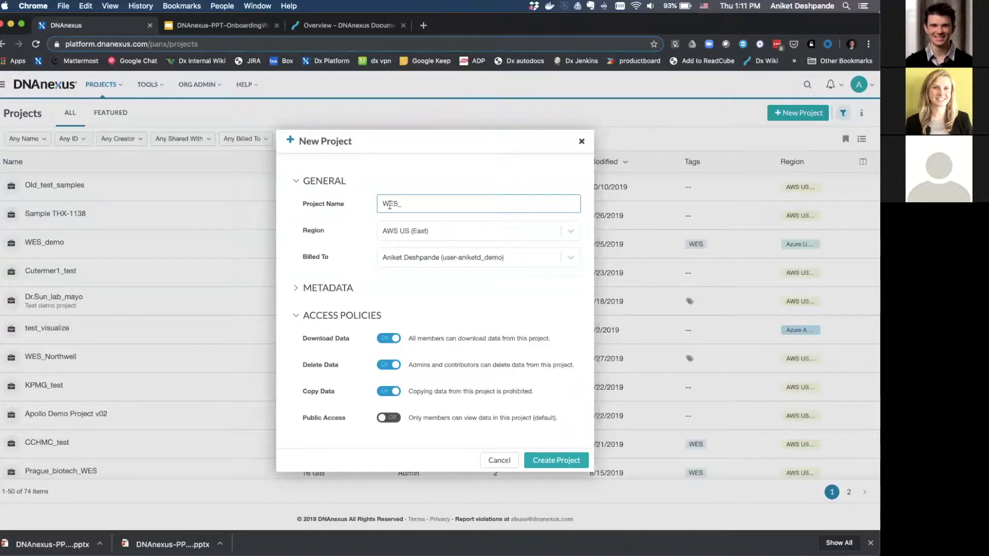
{"action": "type", "text": "_samples_test"}
{"action": "left_click", "coordinate": [565, 234]}
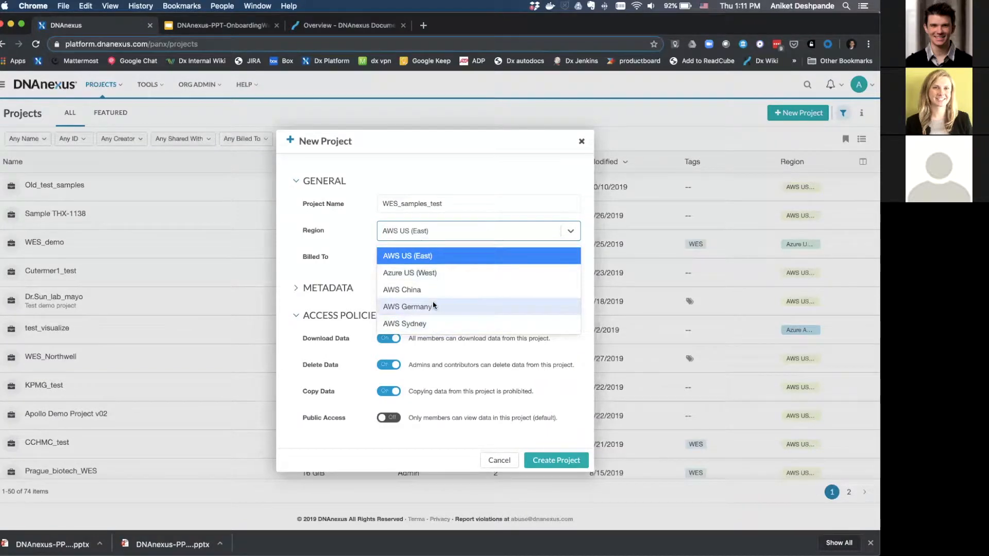
{"action": "left_click", "coordinate": [397, 257]}
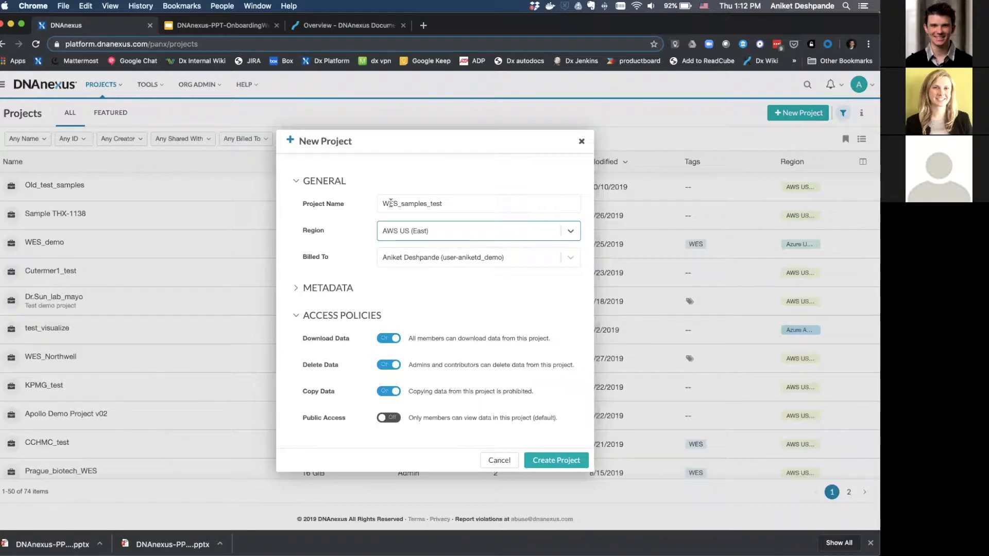
Tag the project Test and add the summary 'WES samples that needs to be proceed'.
{"action": "left_click", "coordinate": [297, 291]}
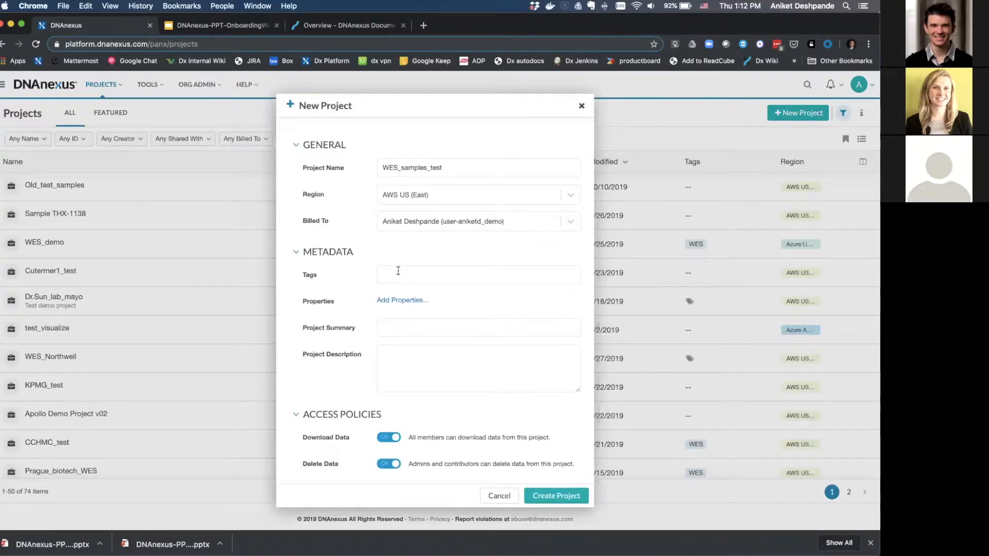
{"action": "type", "text": "Test"}
{"action": "key", "text": "Return"}
{"action": "left_click", "coordinate": [418, 321]}
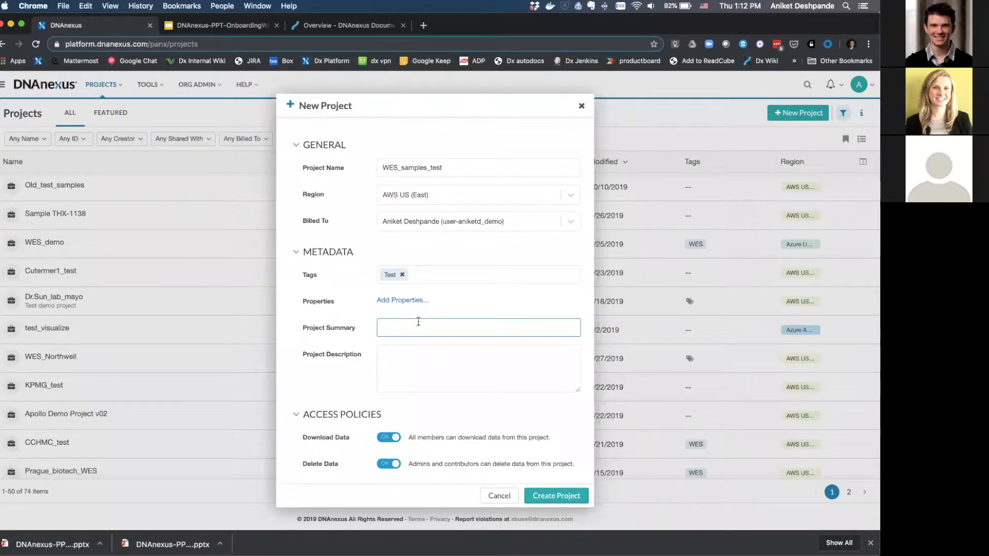
{"action": "type", "text": "WES samples that needs to be proc"}
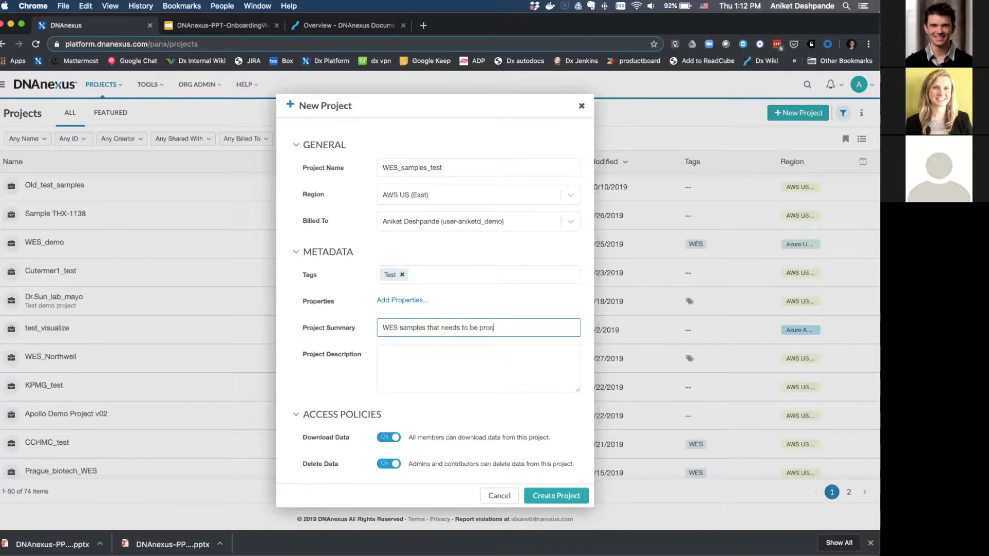
{"action": "type", "text": "eed"}
{"action": "left_click", "coordinate": [421, 351]}
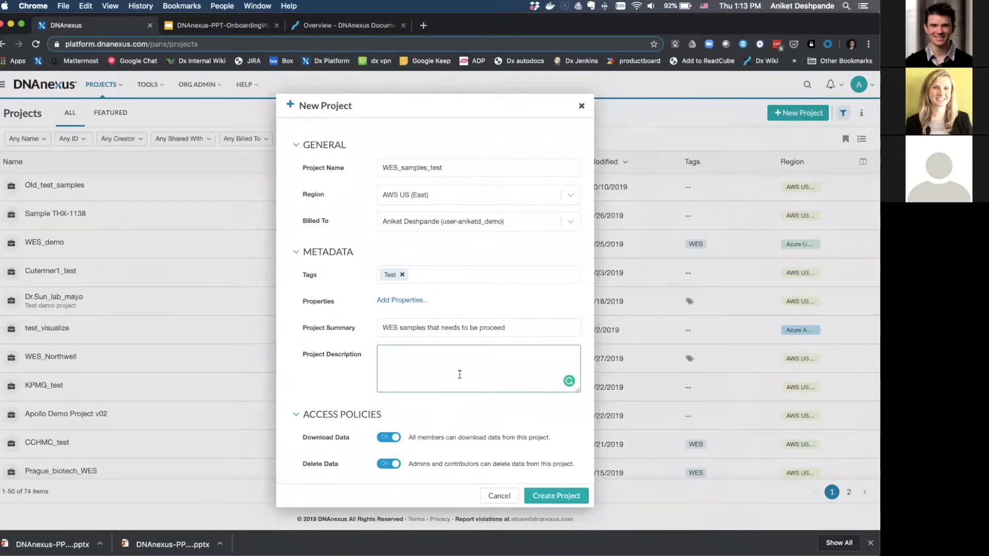
Create WES_samples_test with default access policies, leaving Delete Data enabled for admins and contributors.
{"action": "scroll", "coordinate": [352, 393], "scroll_direction": "down", "scroll_amount": 3}
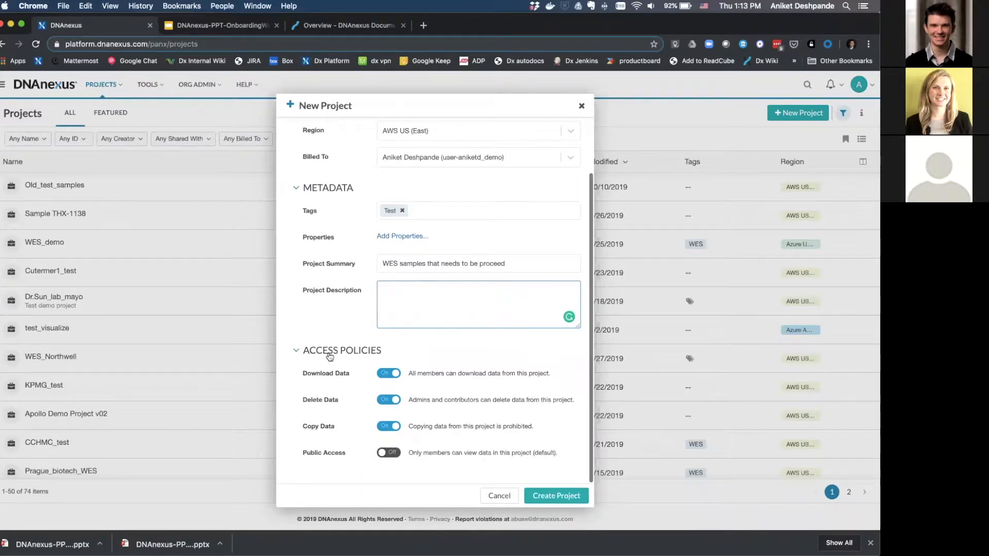
{"action": "left_click", "coordinate": [392, 400]}
{"action": "left_click", "coordinate": [393, 401]}
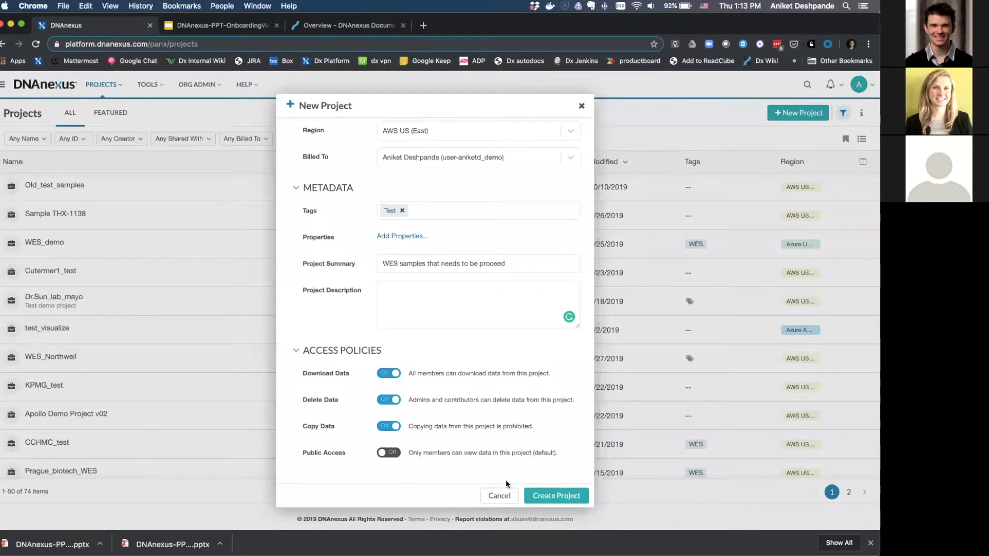
{"action": "left_click", "coordinate": [560, 496]}
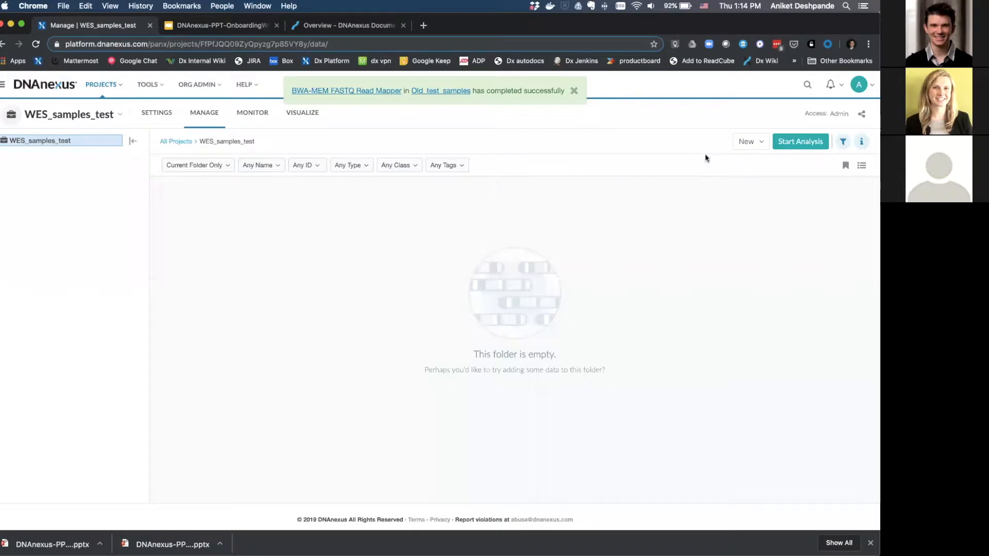
Open the Upload Data dialog from the New menu in WES_samples_test.
{"action": "left_click", "coordinate": [759, 146]}
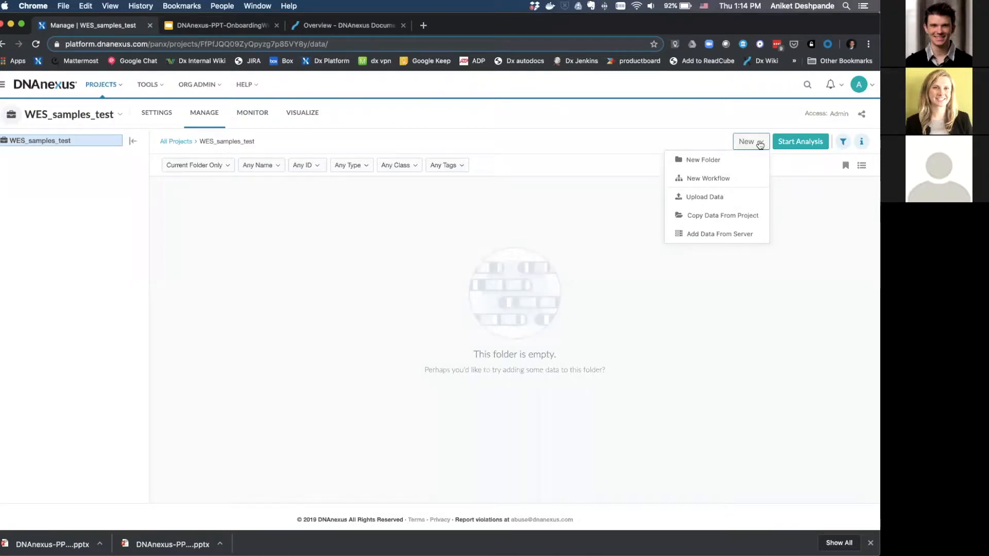
{"action": "left_click", "coordinate": [697, 198]}
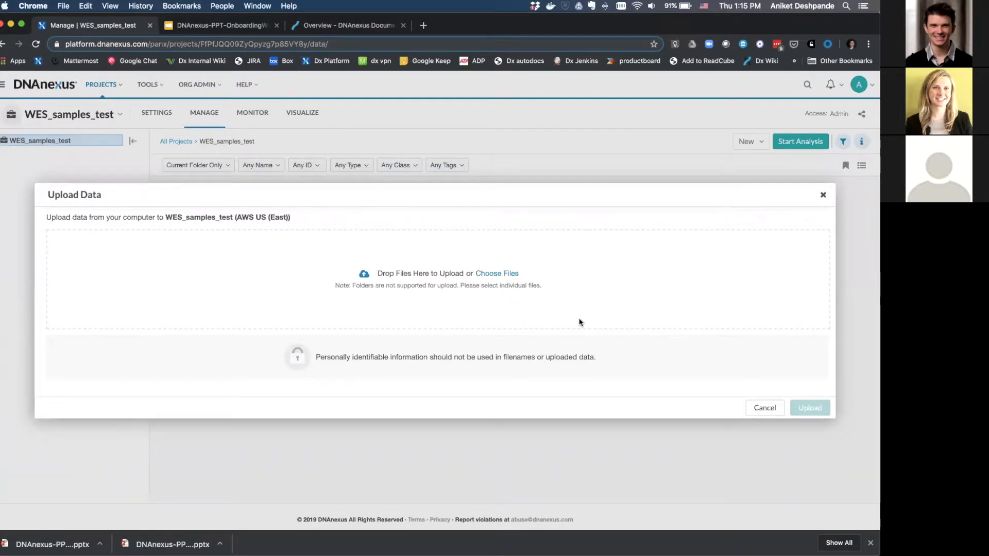
Replace the Upload Data dialog with the Add Data From Server dialog.
{"action": "left_click", "coordinate": [817, 196]}
{"action": "left_click", "coordinate": [753, 142]}
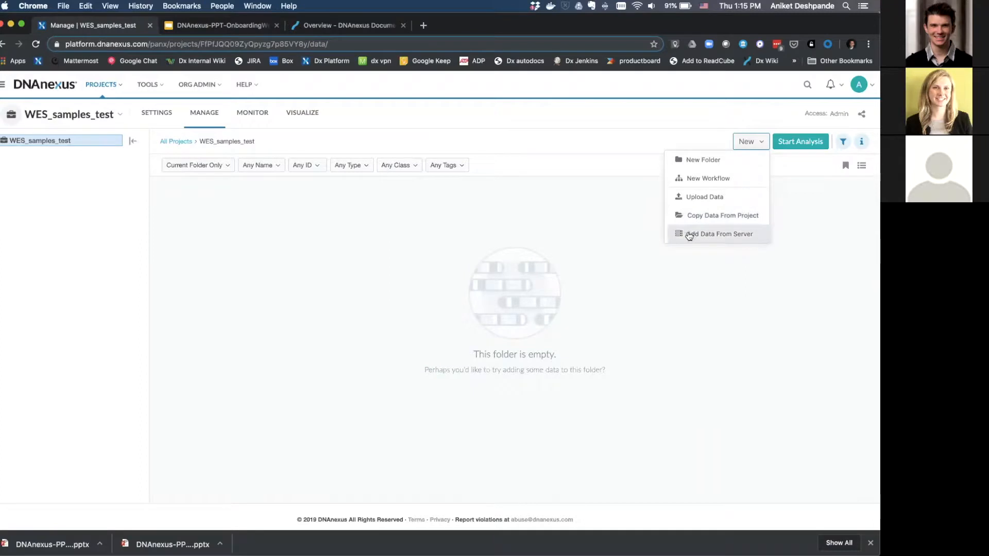
{"action": "left_click", "coordinate": [689, 234]}
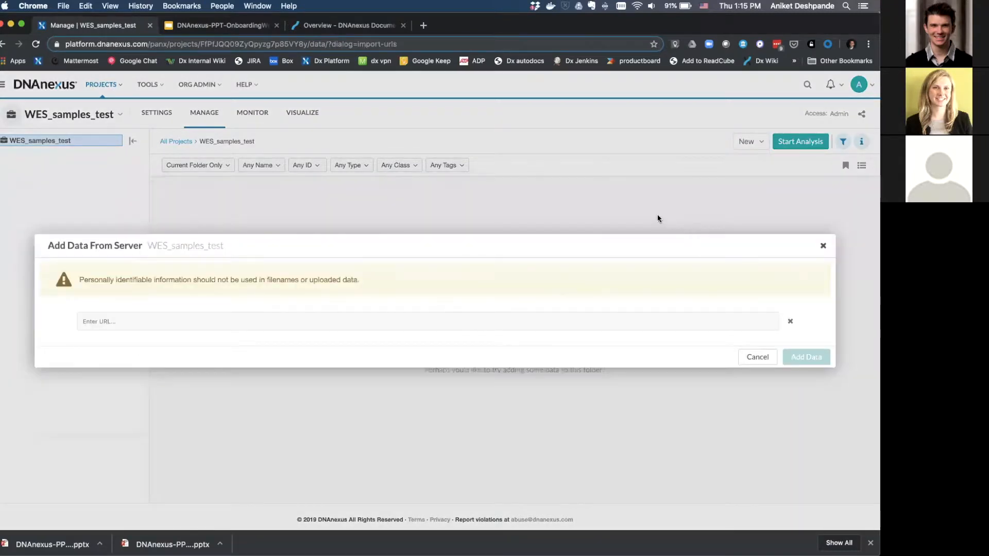
Enter placeholder URLs and note the rejection for lacking an http, https or ftp prefix.
{"action": "left_click", "coordinate": [376, 322]}
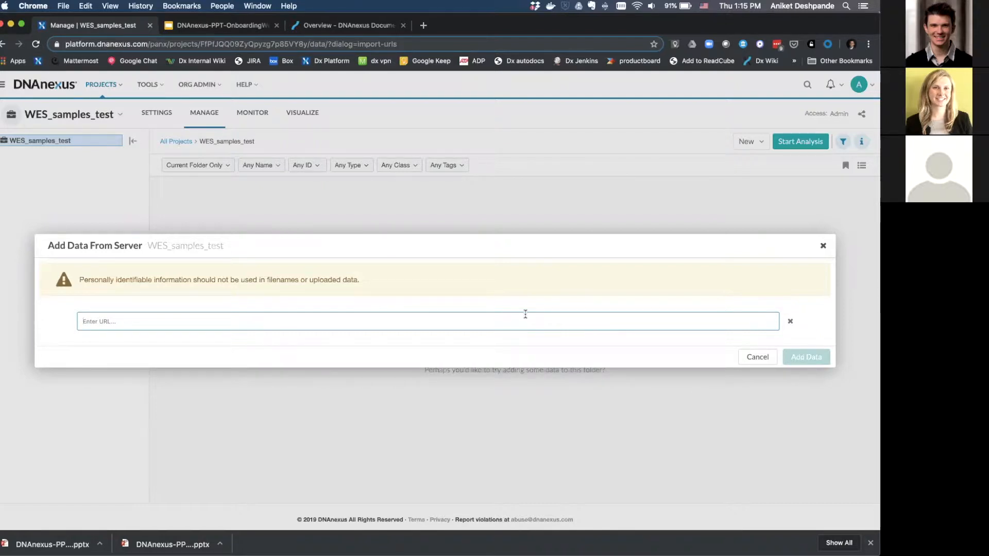
{"action": "type", "text": "s"}
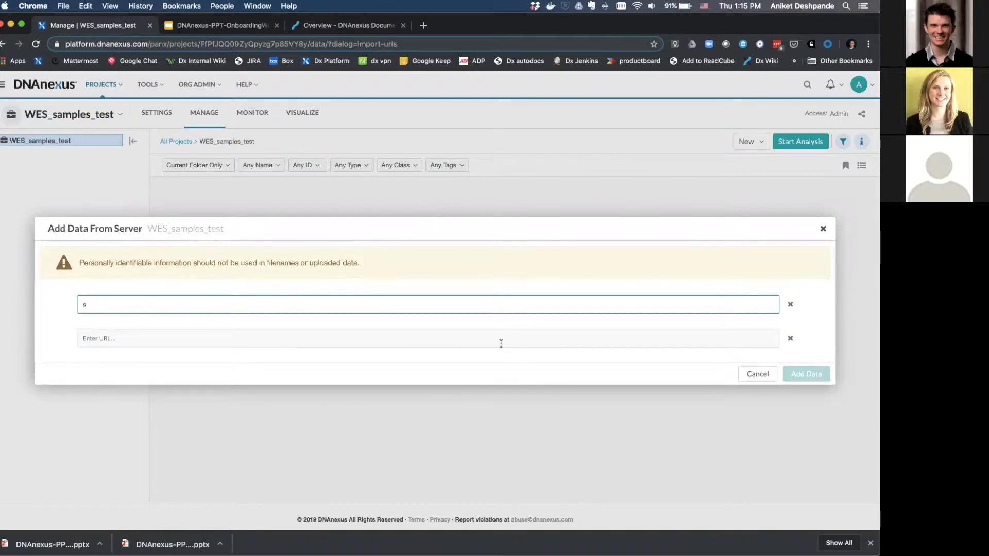
{"action": "left_click", "coordinate": [500, 343]}
{"action": "type", "text": "s"}
{"action": "left_click", "coordinate": [483, 351]}
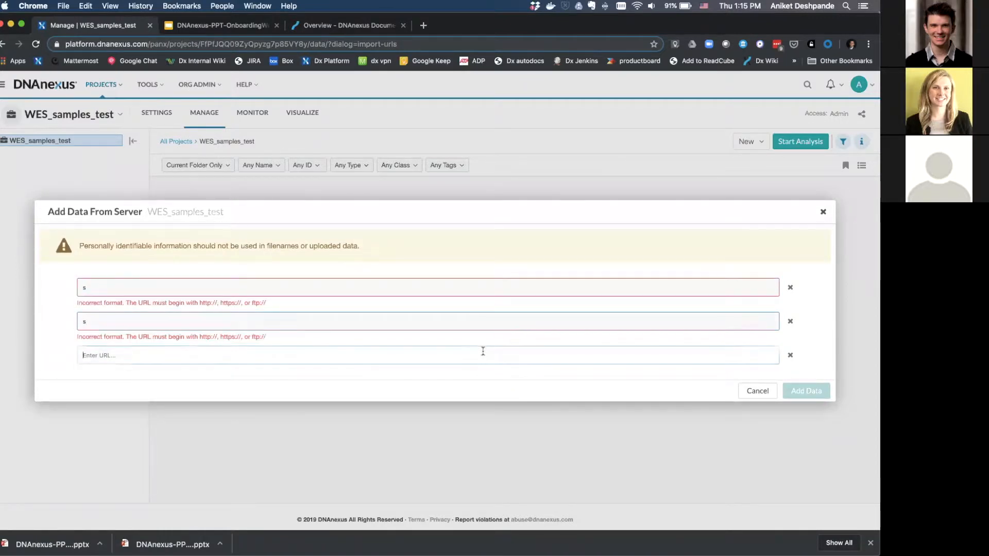
{"action": "left_click", "coordinate": [199, 304]}
{"action": "left_click_drag", "start_coordinate": [199, 304], "coordinate": [273, 305]}
{"action": "left_click", "coordinate": [227, 292]}
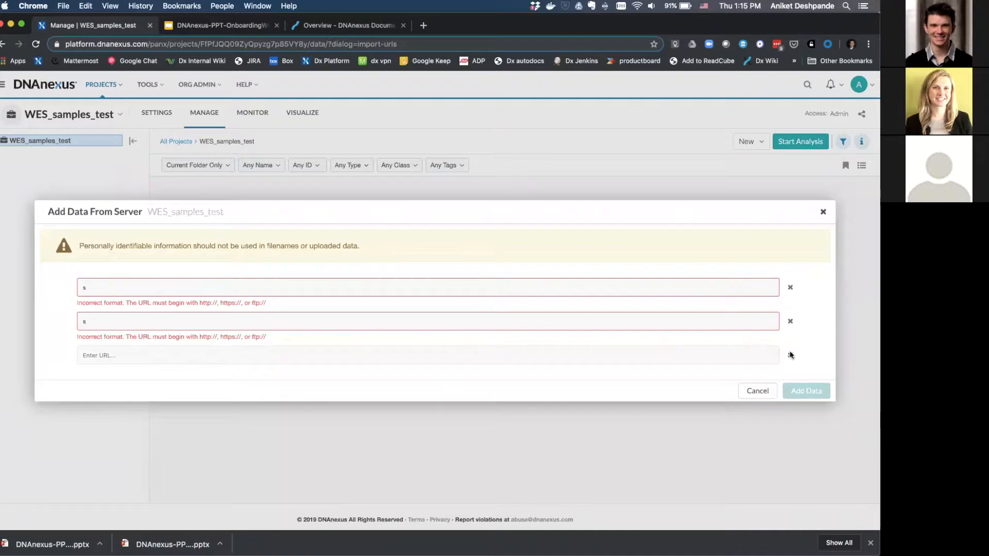
Copy all five folders and the README from Demo Data into WES_samples_test.
{"action": "left_click", "coordinate": [758, 392]}
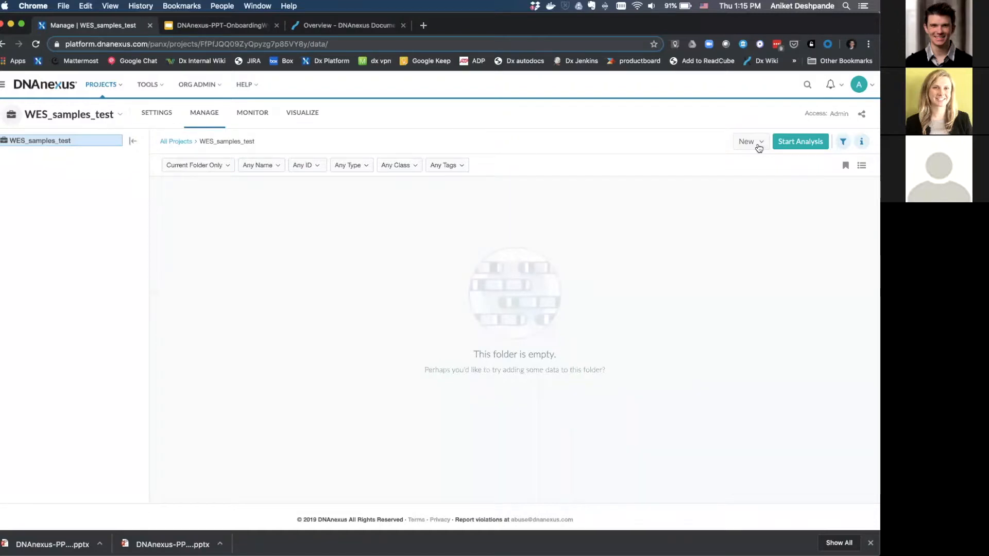
{"action": "left_click", "coordinate": [758, 147]}
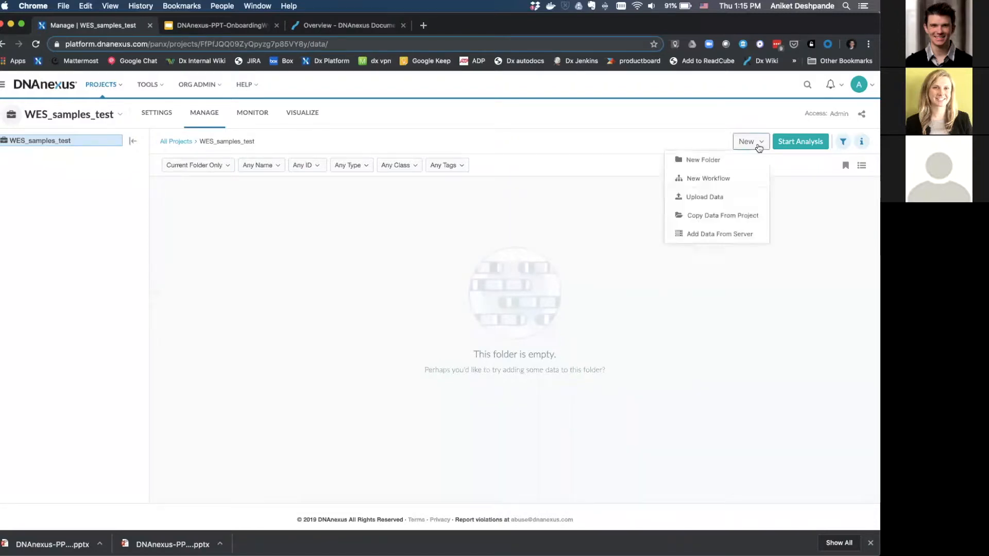
{"action": "left_click", "coordinate": [713, 215]}
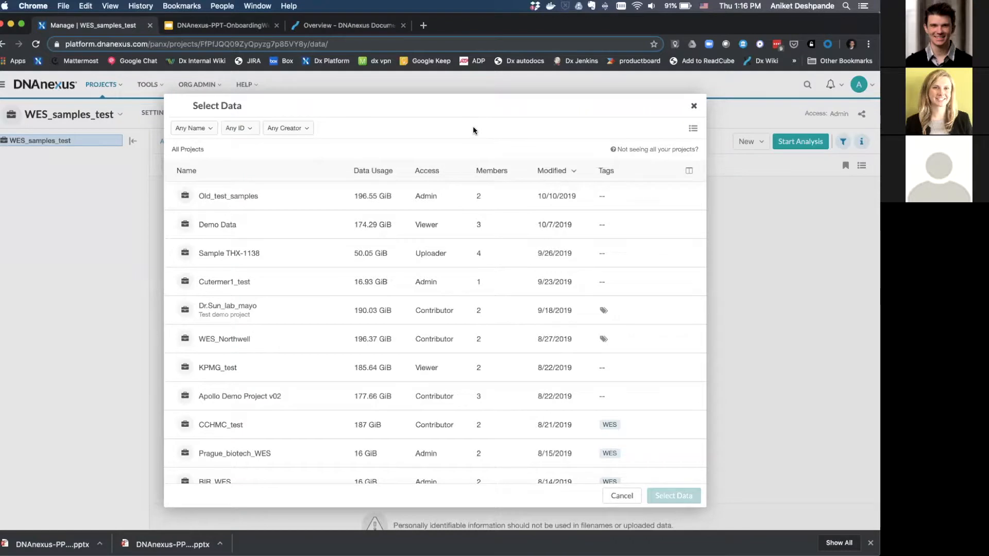
{"action": "left_click", "coordinate": [229, 227]}
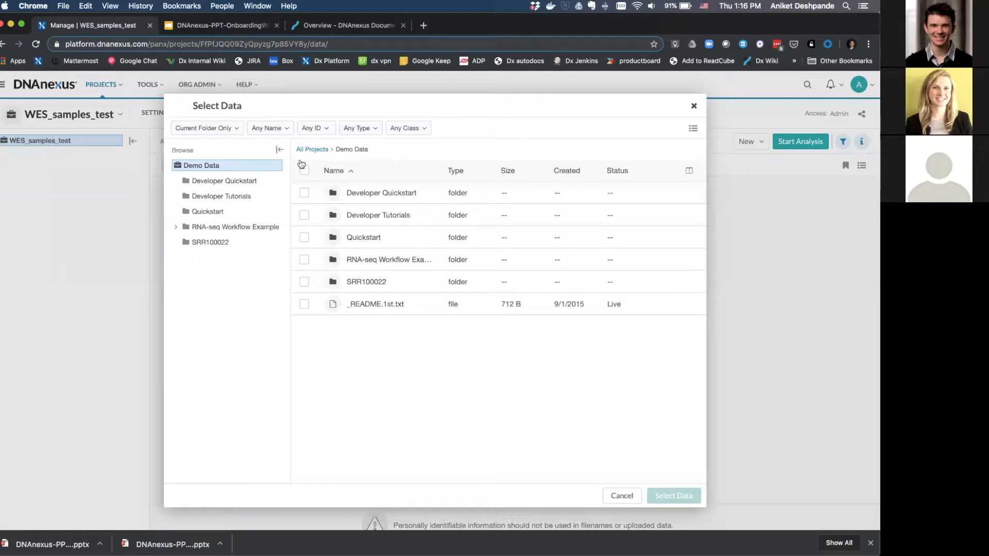
{"action": "left_click", "coordinate": [304, 171]}
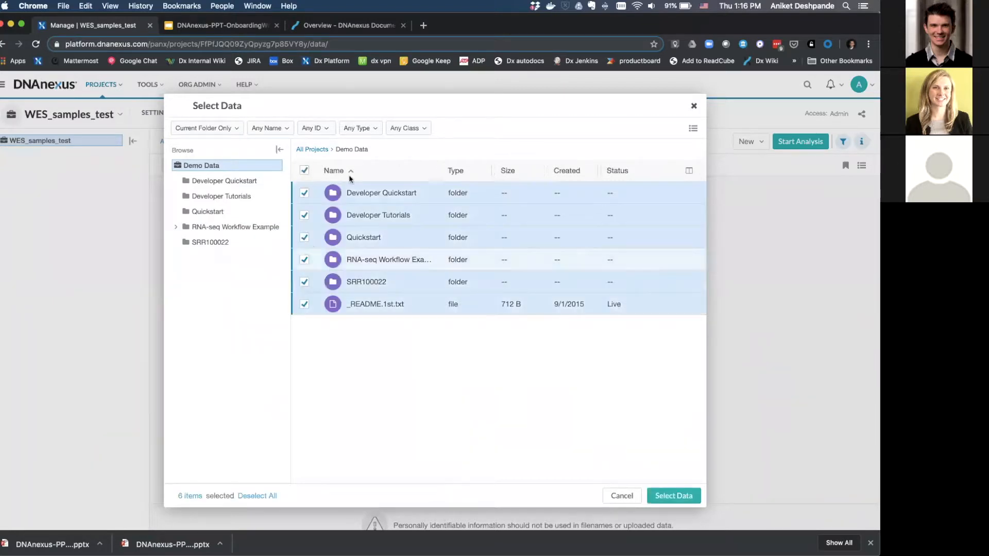
{"action": "left_click", "coordinate": [675, 495]}
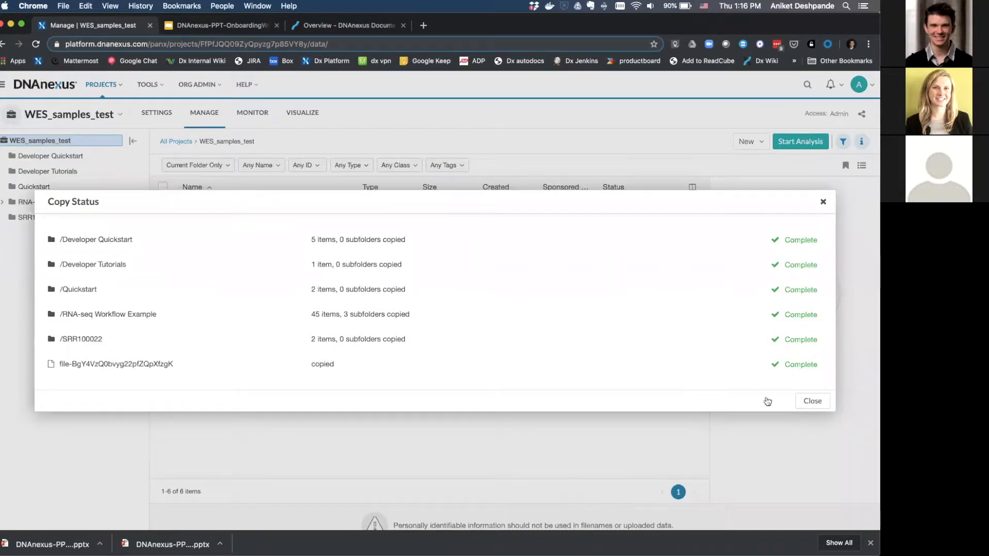
Close the copy report and open Quickstart to see SRR100022_20_1.fq.gz and SRR100022_20_2.fq.gz.
{"action": "left_click", "coordinate": [819, 406]}
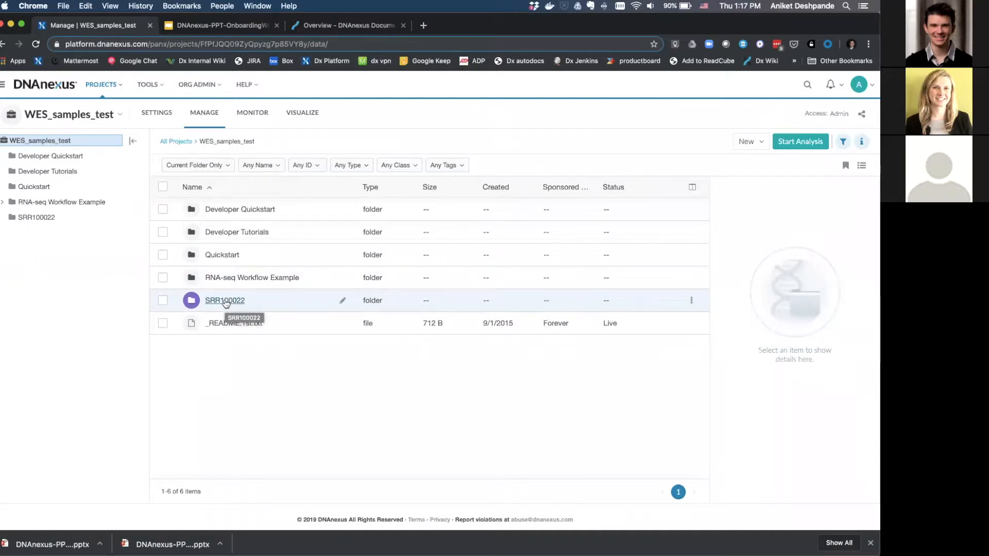
{"action": "left_click", "coordinate": [220, 256]}
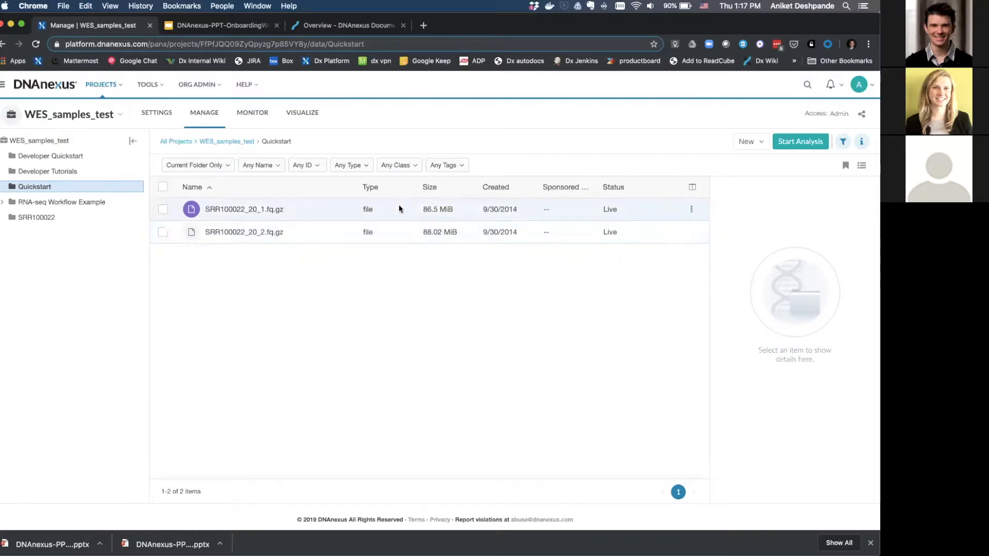
Select SRR100022_20_1.fq.gz and scroll its info panel down to the Tags field.
{"action": "left_click", "coordinate": [298, 211]}
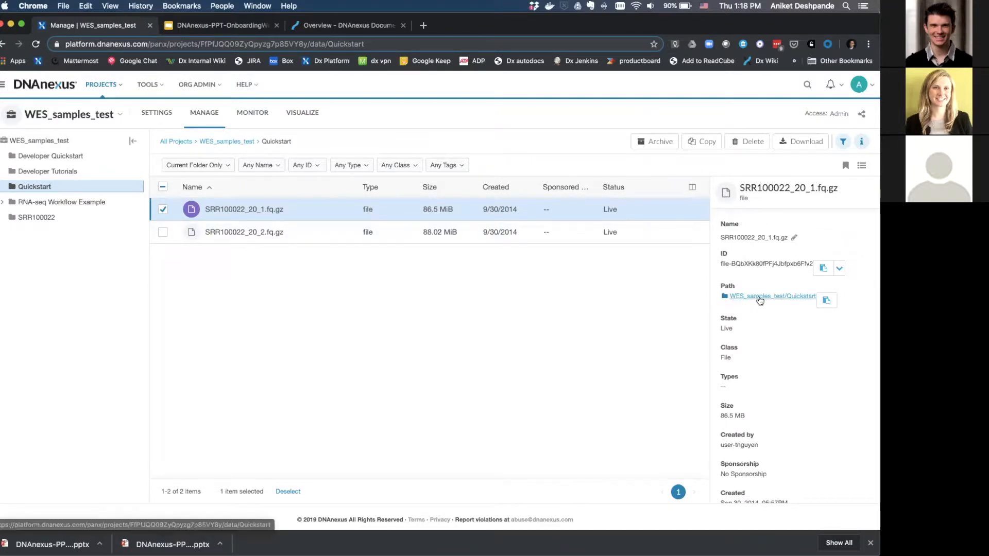
{"action": "scroll", "coordinate": [726, 330], "scroll_direction": "down", "scroll_amount": 2}
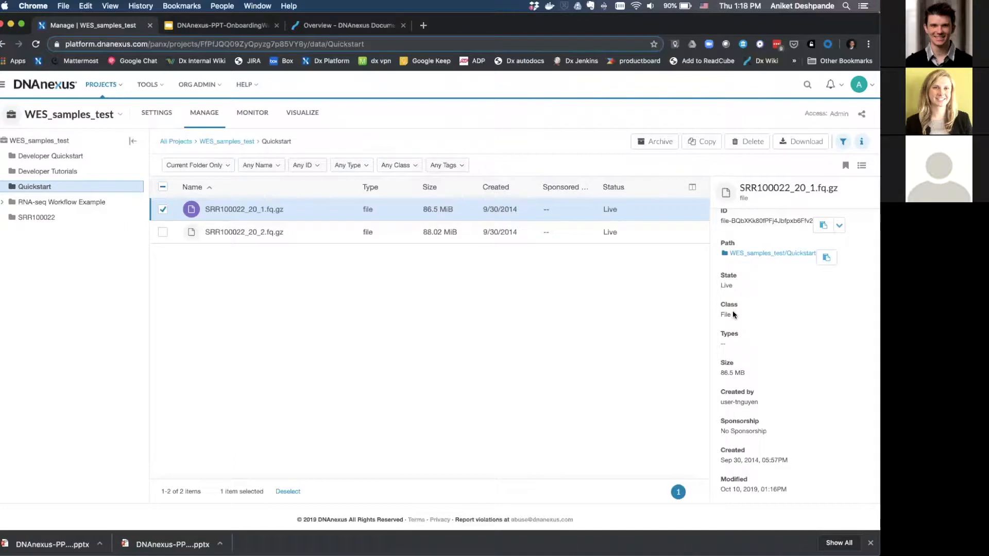
{"action": "scroll", "coordinate": [732, 311], "scroll_direction": "down", "scroll_amount": 2}
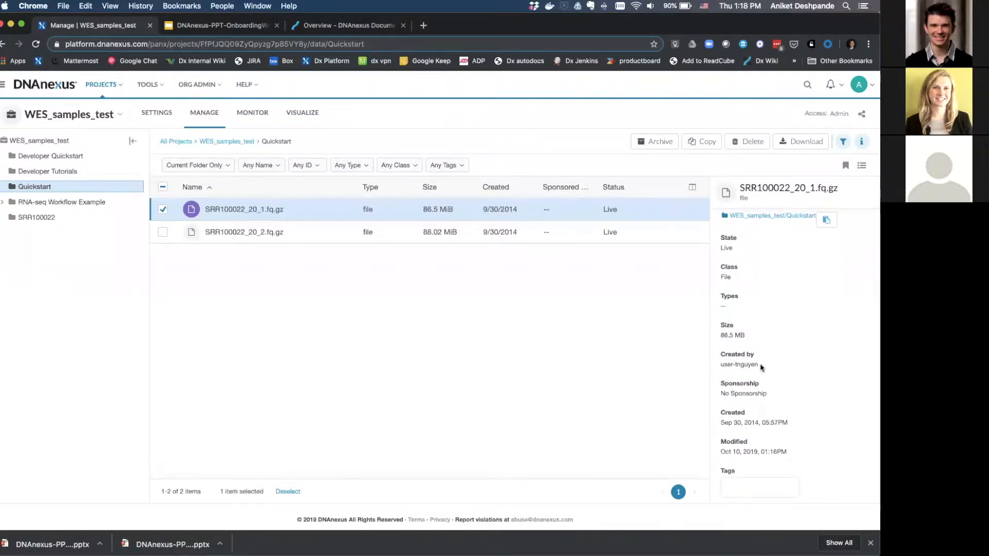
{"action": "scroll", "coordinate": [763, 338], "scroll_direction": "down", "scroll_amount": 2}
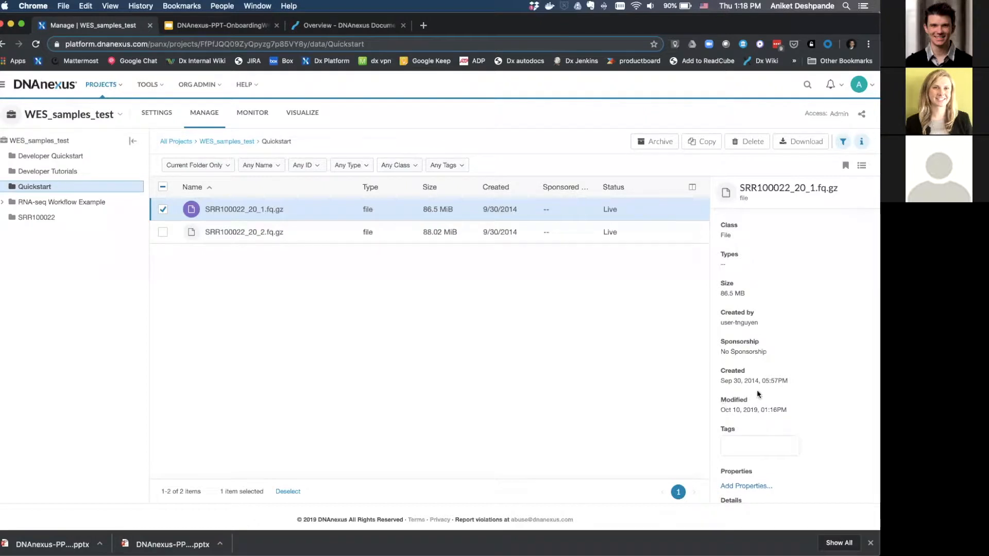
{"action": "scroll", "coordinate": [802, 384], "scroll_direction": "down", "scroll_amount": 2}
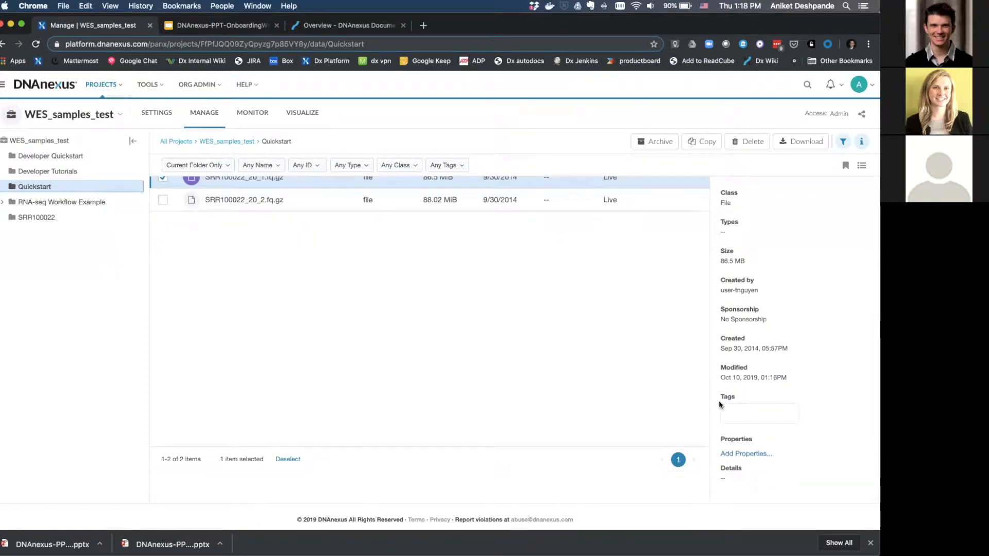
Add the tag test to SRR100022_20_1.fq.gz, leaving properties empty.
{"action": "left_click", "coordinate": [742, 414]}
{"action": "type", "text": "test"}
{"action": "key", "text": "Return"}
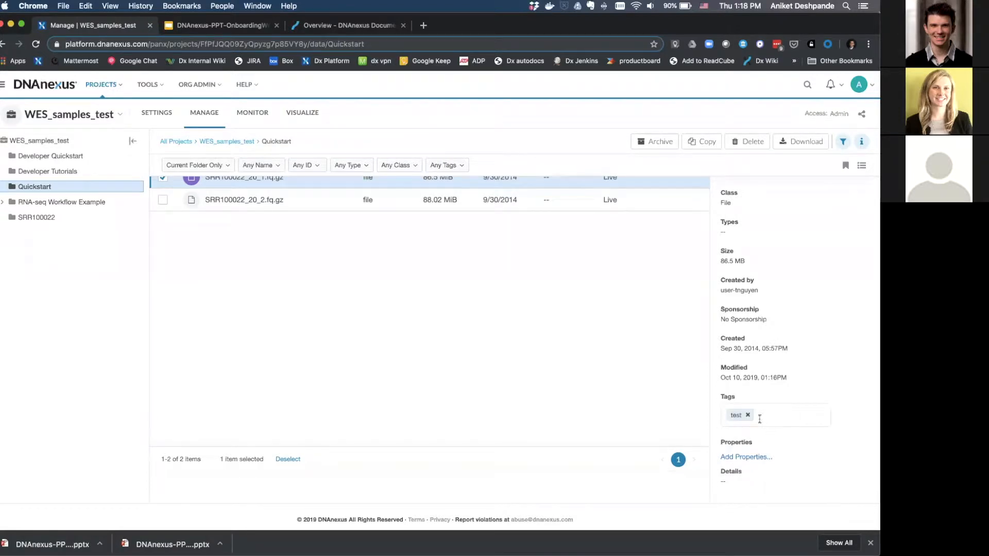
{"action": "left_click", "coordinate": [744, 457]}
{"action": "left_click", "coordinate": [828, 457]}
Filter the Quickstart file list by the tag test.
{"action": "left_click", "coordinate": [462, 166]}
{"action": "type", "text": "test"}
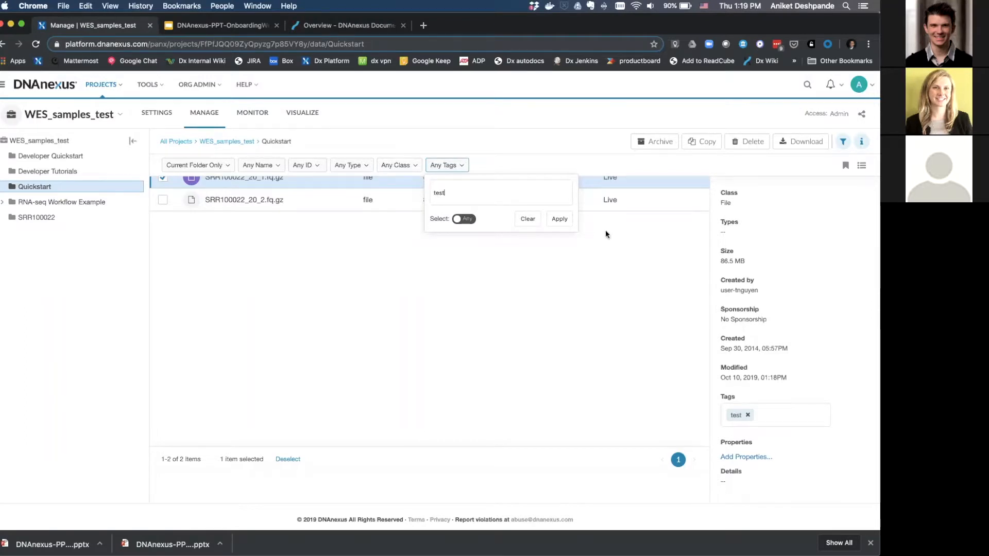
{"action": "left_click", "coordinate": [559, 219]}
{"action": "scroll", "coordinate": [434, 274], "scroll_direction": "up", "scroll_amount": 1}
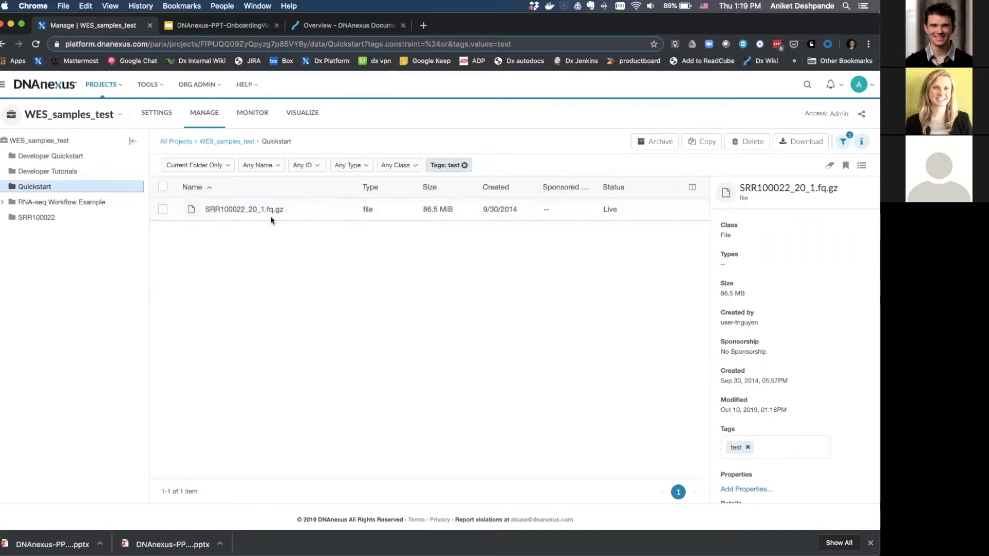
Go to the Tools Library and filter it to the RNA-Seq category.
{"action": "left_click", "coordinate": [155, 85]}
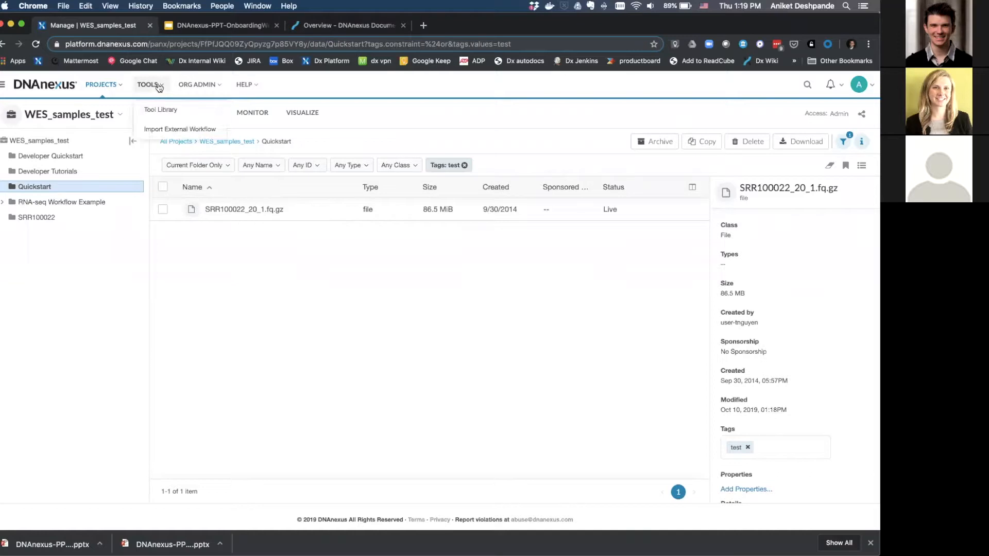
{"action": "left_click", "coordinate": [155, 114]}
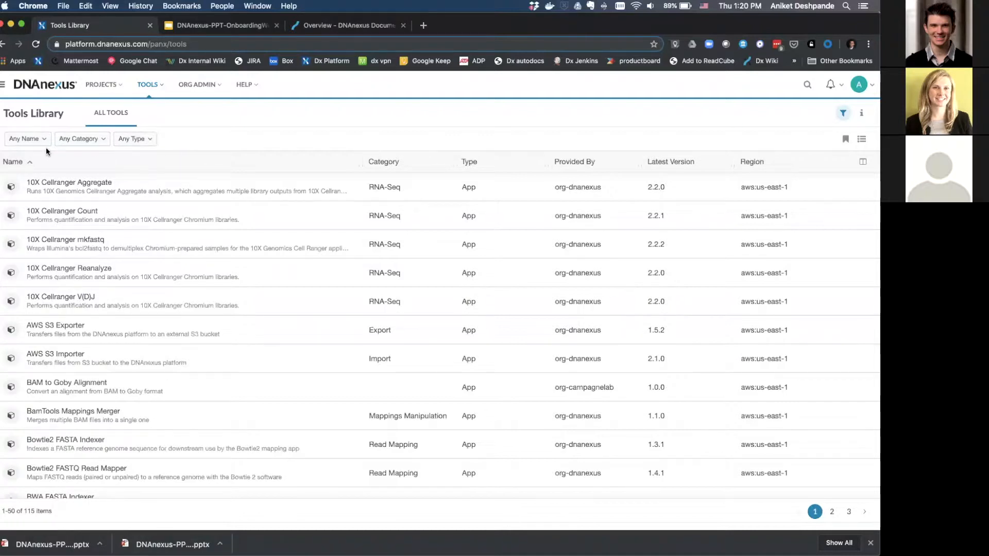
{"action": "left_click", "coordinate": [94, 144]}
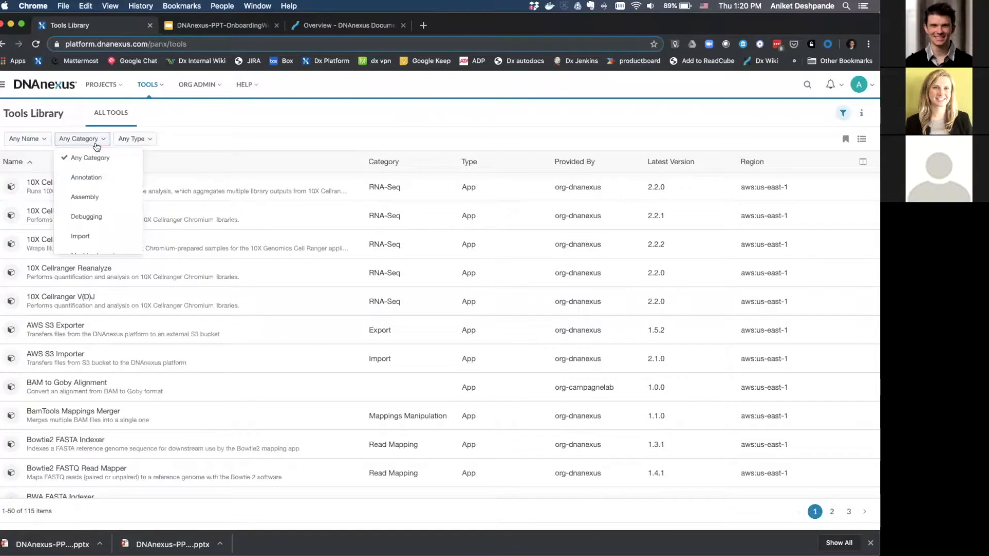
{"action": "scroll", "coordinate": [85, 201], "scroll_direction": "down", "scroll_amount": 5}
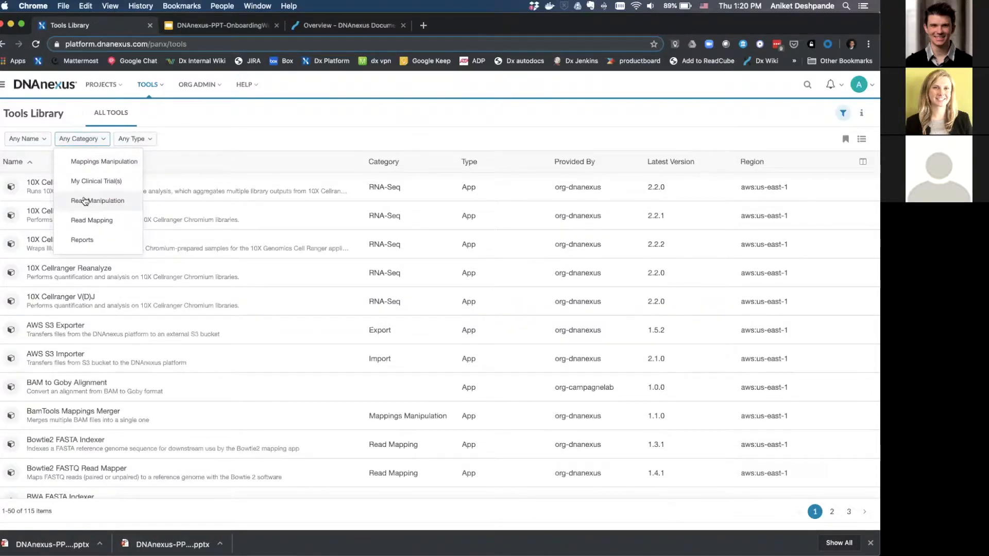
{"action": "scroll", "coordinate": [86, 203], "scroll_direction": "down", "scroll_amount": 2}
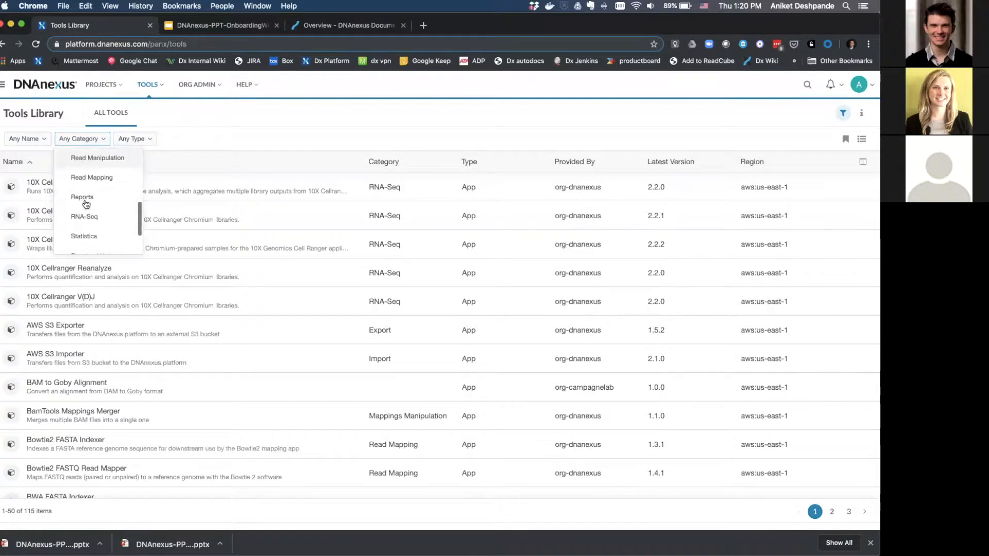
{"action": "left_click", "coordinate": [84, 216]}
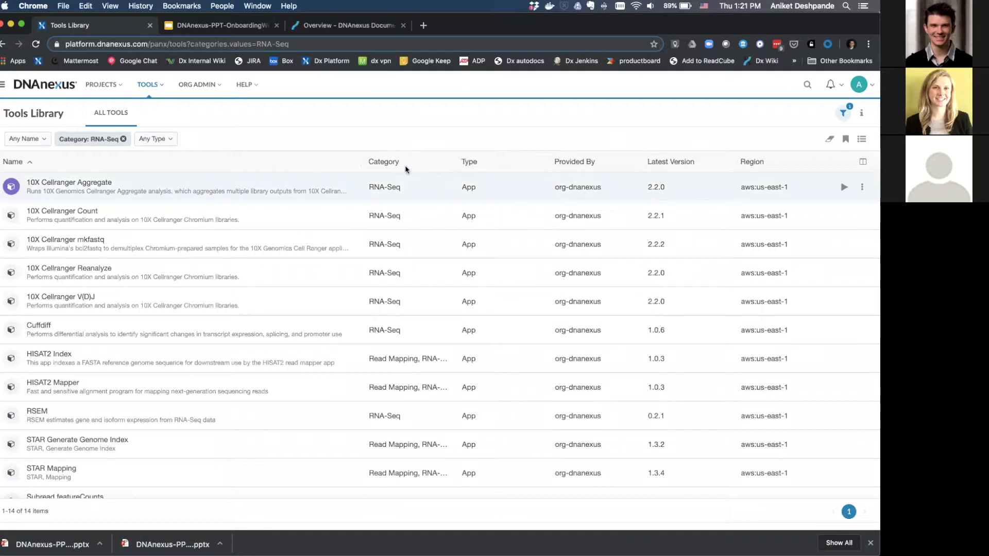
Replace the RNA-Seq filter with the name filter 'bwa' and open BWA-MEM FASTQ Read Mapper.
{"action": "left_click", "coordinate": [123, 139]}
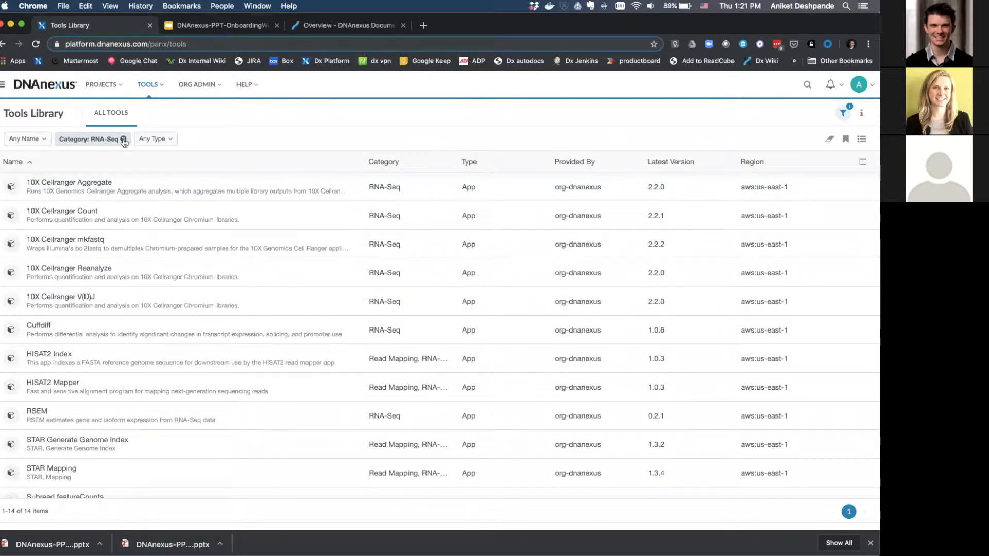
{"action": "left_click", "coordinate": [45, 141]}
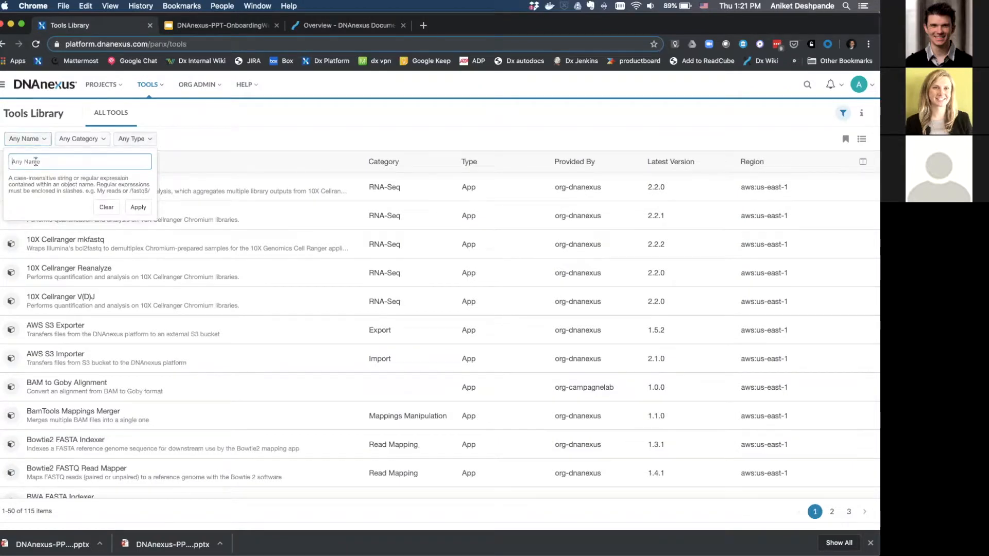
{"action": "type", "text": "bwa"}
{"action": "key", "text": "Return"}
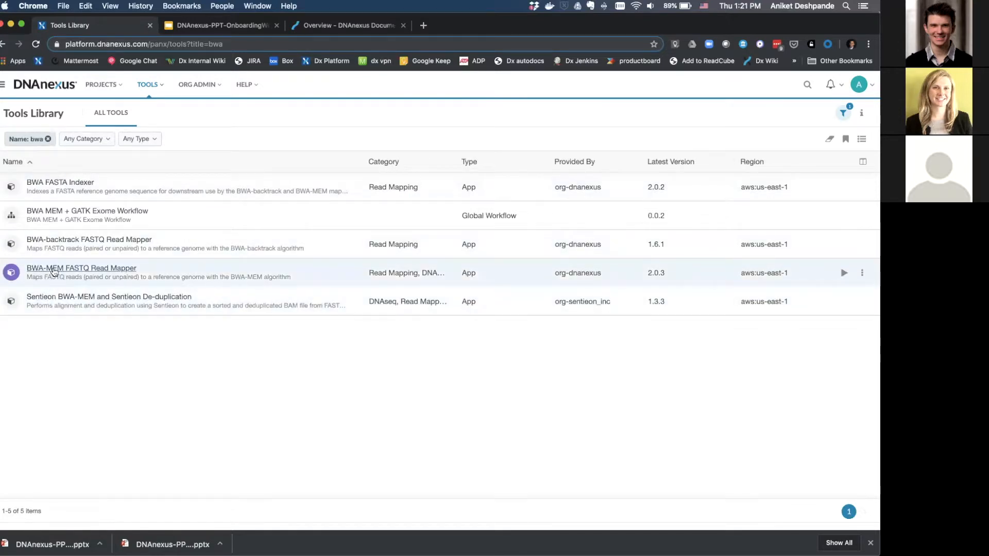
{"action": "left_click", "coordinate": [80, 272]}
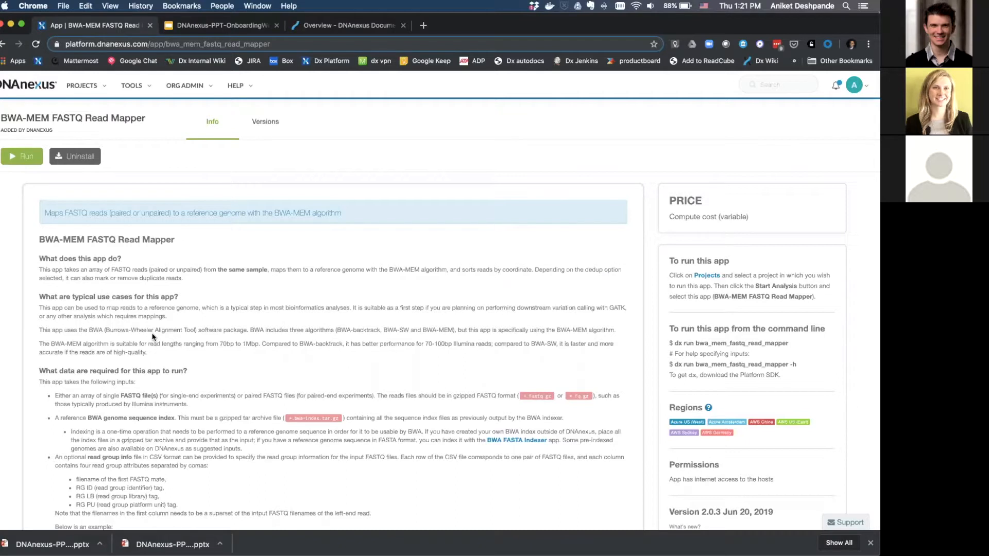
{"action": "scroll", "coordinate": [151, 350], "scroll_direction": "down", "scroll_amount": 2}
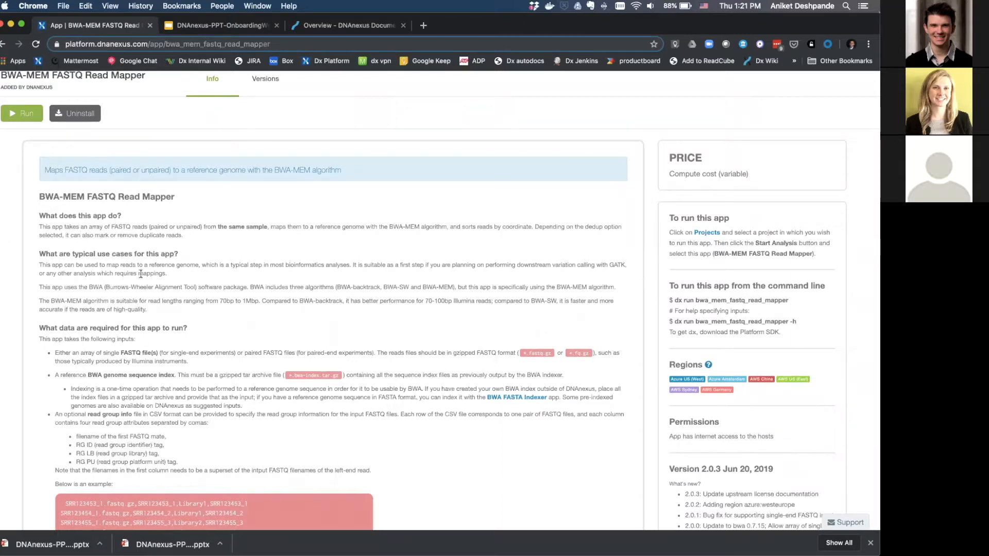
{"action": "scroll", "coordinate": [166, 348], "scroll_direction": "down", "scroll_amount": 4}
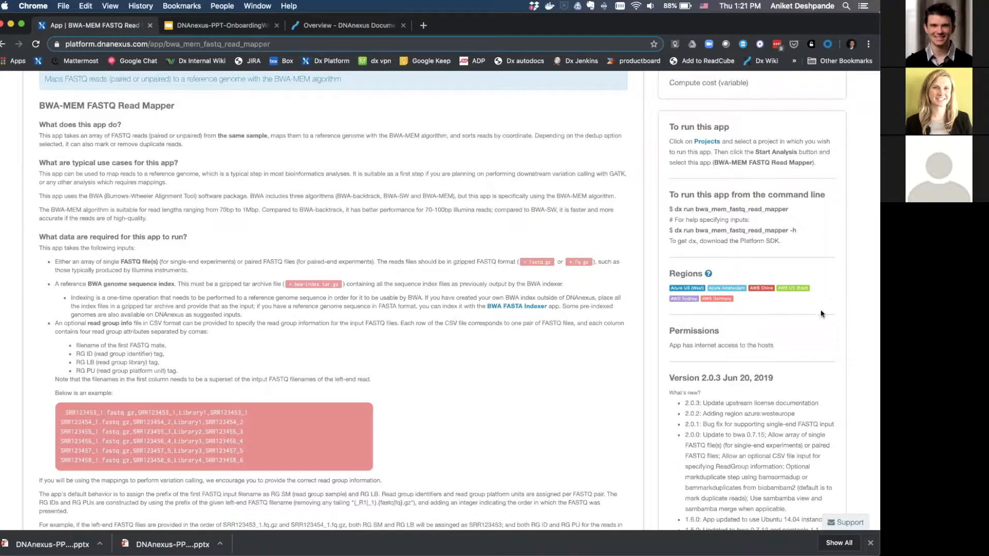
{"action": "scroll", "coordinate": [669, 378], "scroll_direction": "down", "scroll_amount": 2}
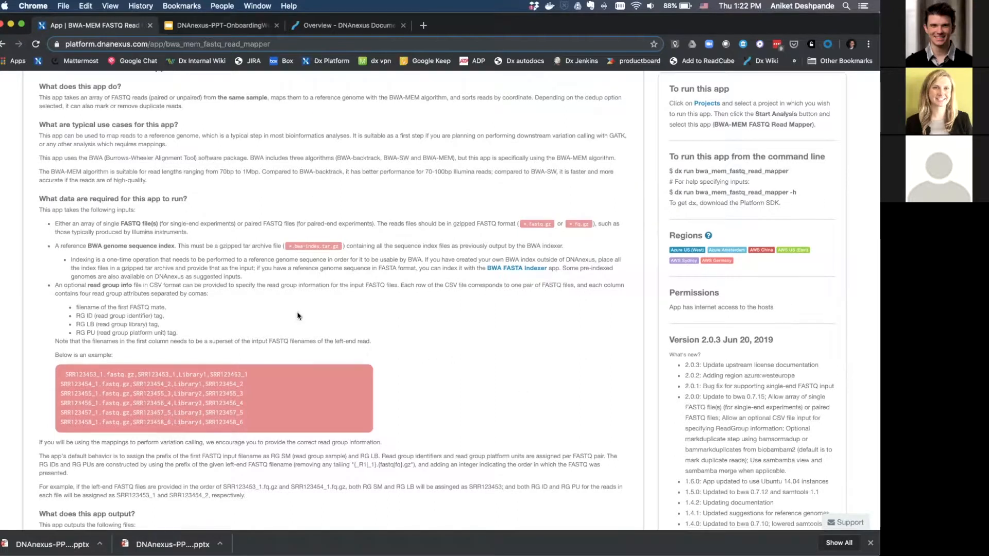
{"action": "scroll", "coordinate": [298, 314], "scroll_direction": "down", "scroll_amount": 3}
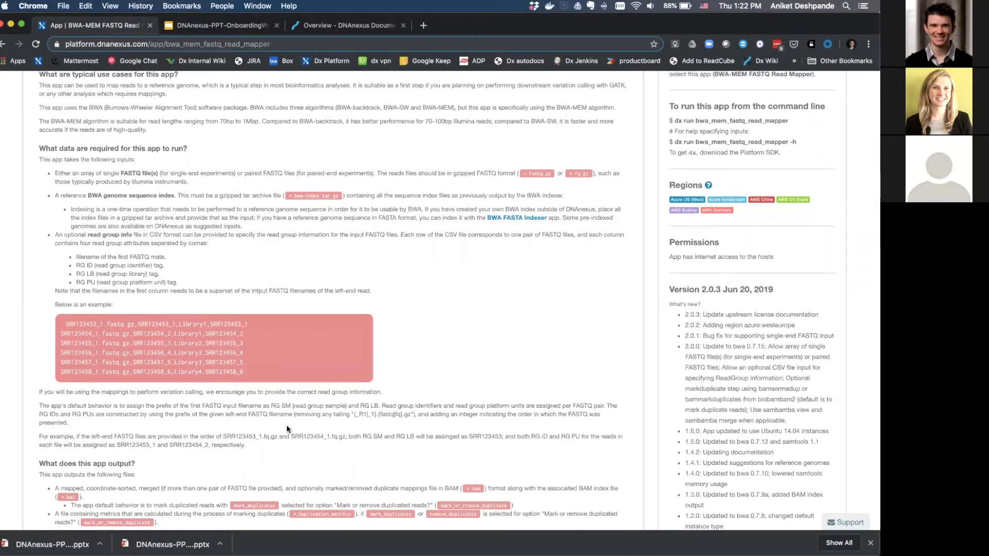
{"action": "scroll", "coordinate": [287, 425], "scroll_direction": "down", "scroll_amount": 4}
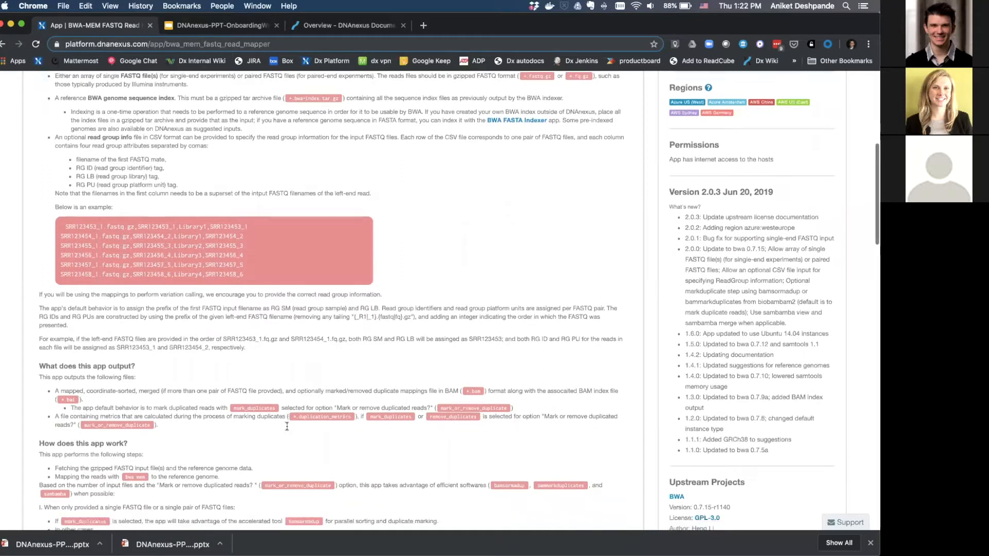
{"action": "scroll", "coordinate": [287, 426], "scroll_direction": "down", "scroll_amount": 10}
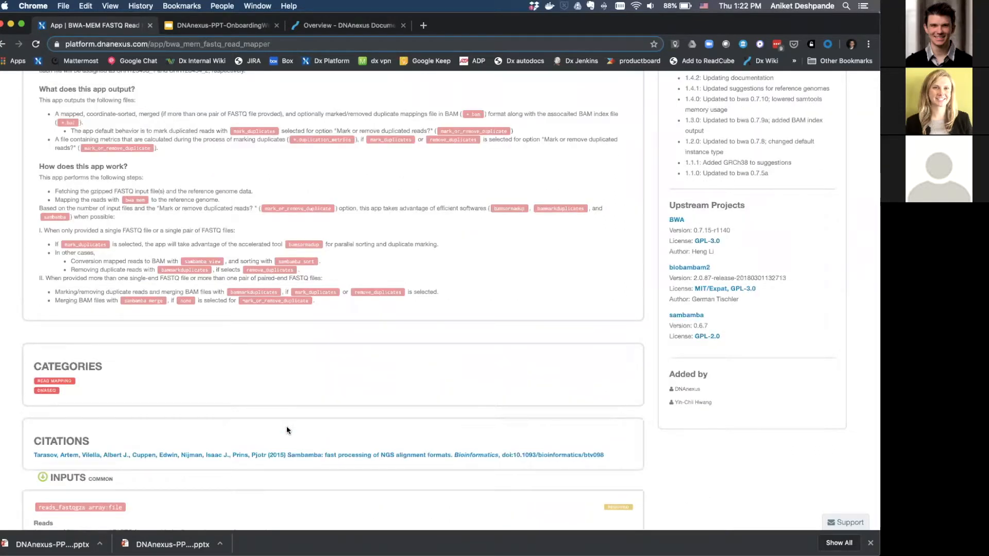
{"action": "scroll", "coordinate": [287, 430], "scroll_direction": "up", "scroll_amount": 20}
{"action": "scroll", "coordinate": [287, 432], "scroll_direction": "up", "scroll_amount": 5}
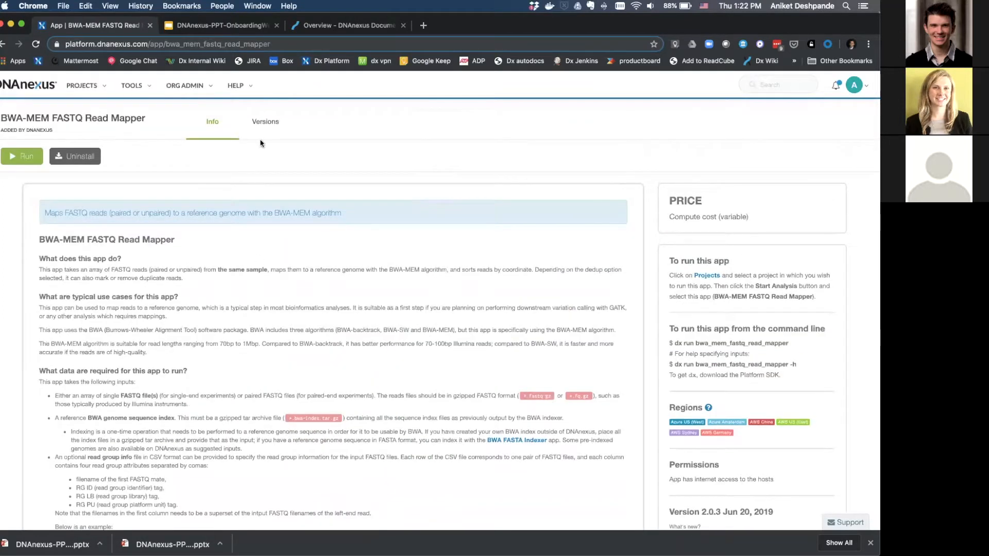
Check the app's version history, then return to Info and run BWA-MEM FASTQ Read Mapper.
{"action": "left_click", "coordinate": [266, 124]}
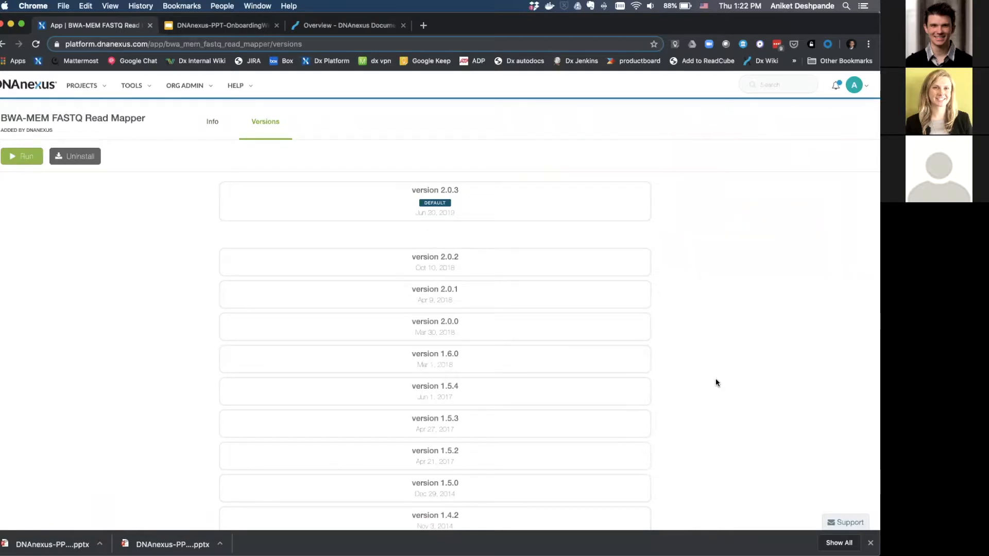
{"action": "left_click", "coordinate": [212, 126]}
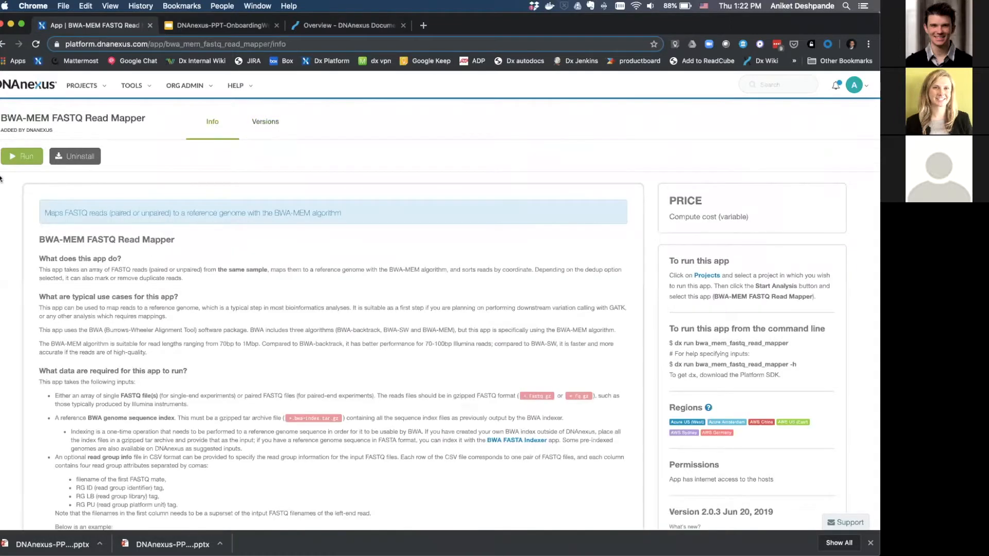
{"action": "left_click", "coordinate": [23, 161]}
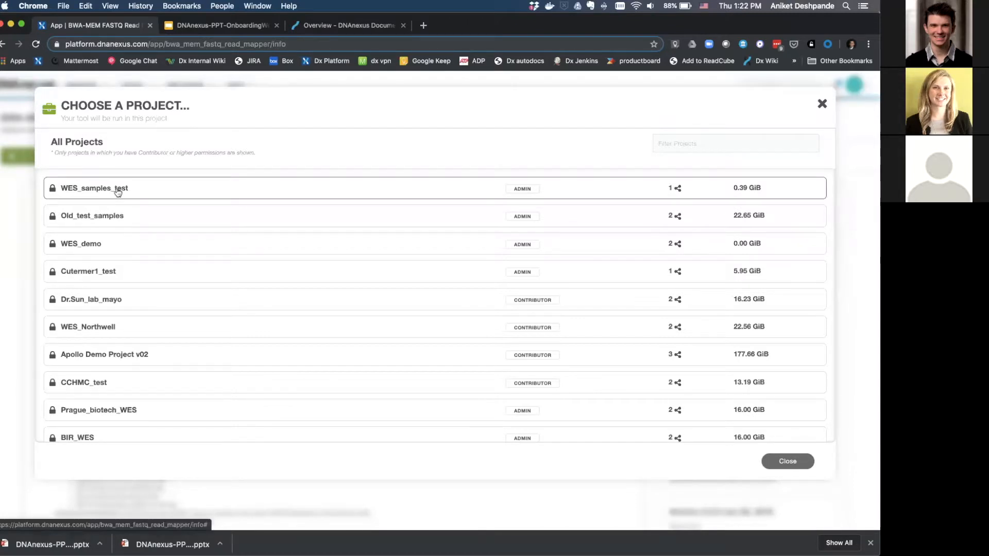
Choose WES_samples_test as the project to run the read mapper in.
{"action": "left_click", "coordinate": [83, 192]}
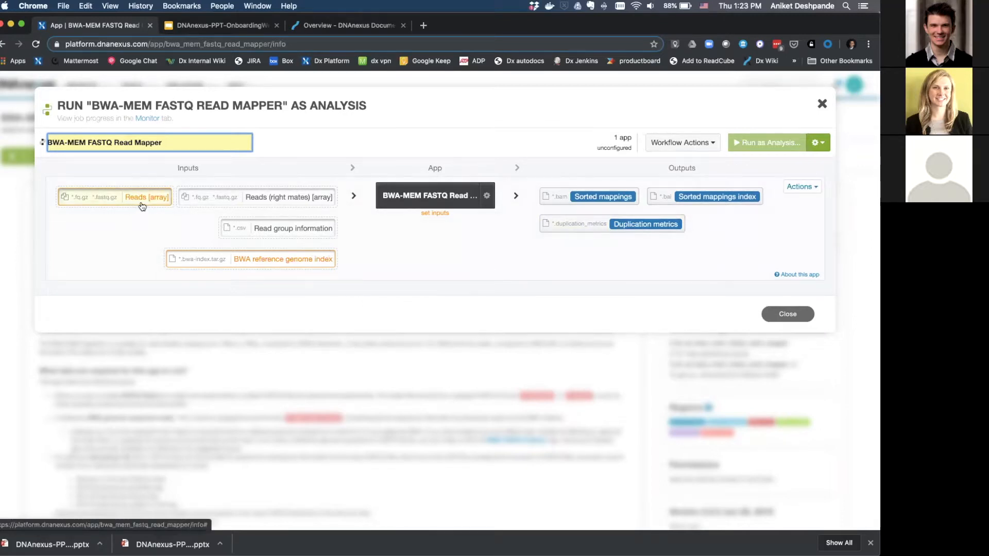
{"action": "mouse_move", "coordinate": [142, 206]}
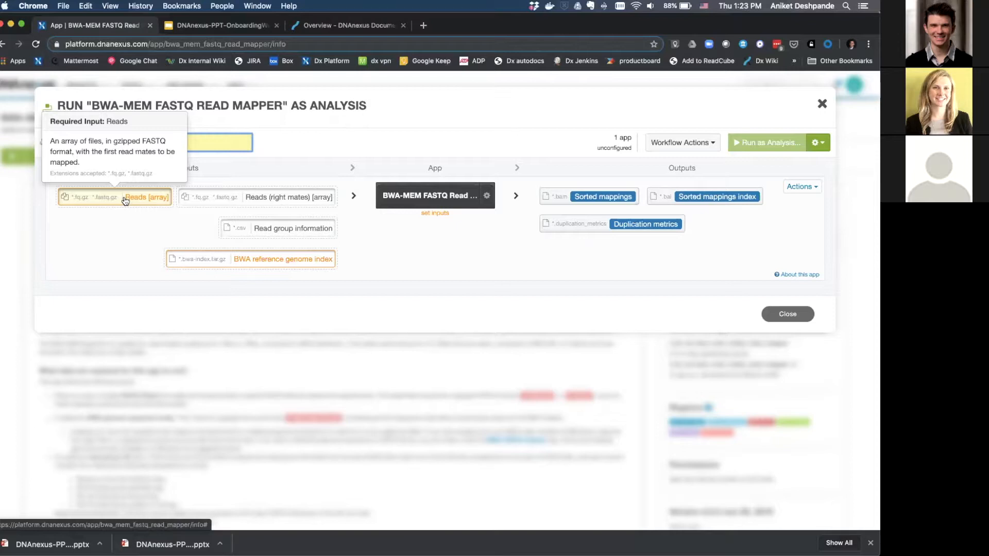
Set the Reads input to SRR100022_20_1.fq.gz from the Quickstart folder.
{"action": "left_click", "coordinate": [124, 197]}
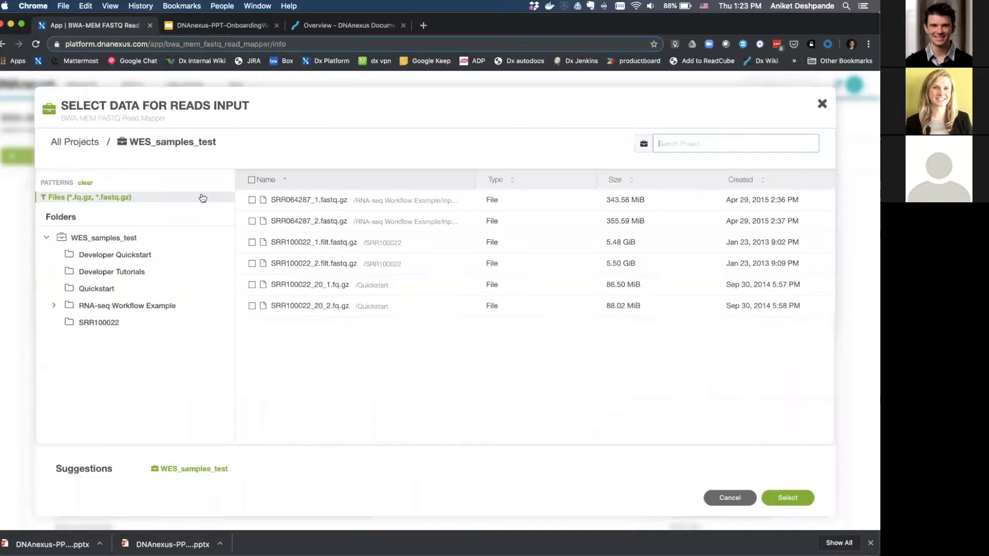
{"action": "left_click", "coordinate": [113, 256]}
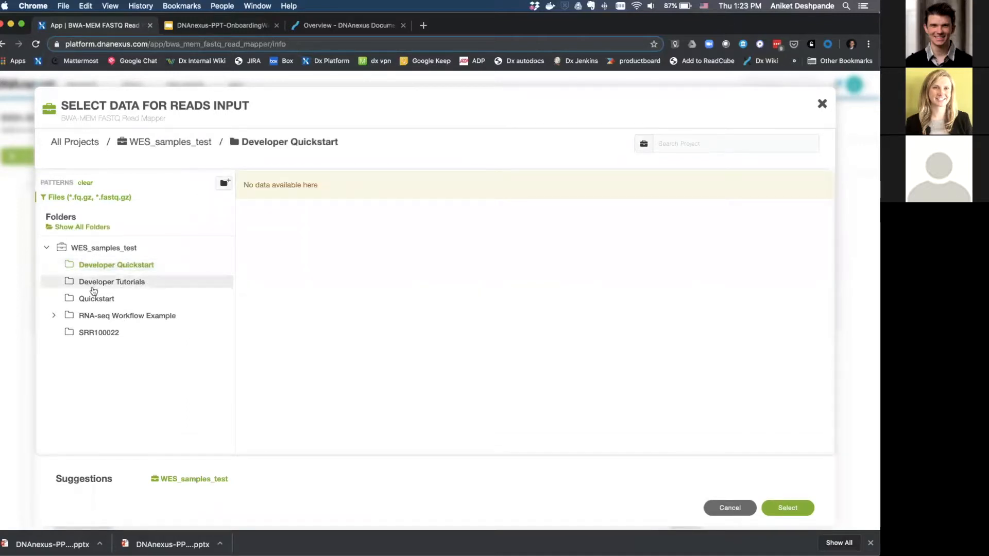
{"action": "left_click", "coordinate": [95, 298]}
{"action": "left_click", "coordinate": [252, 200]}
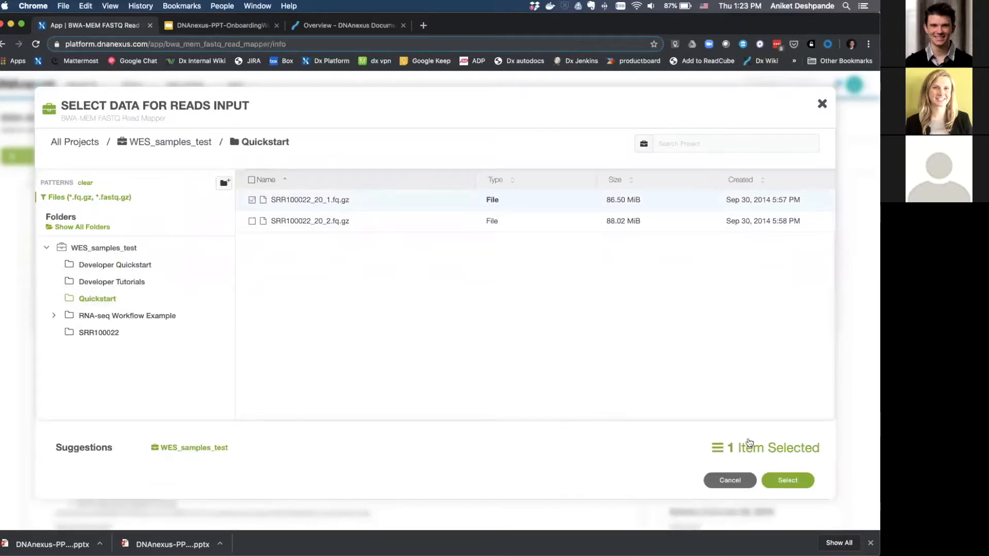
{"action": "left_click", "coordinate": [786, 483]}
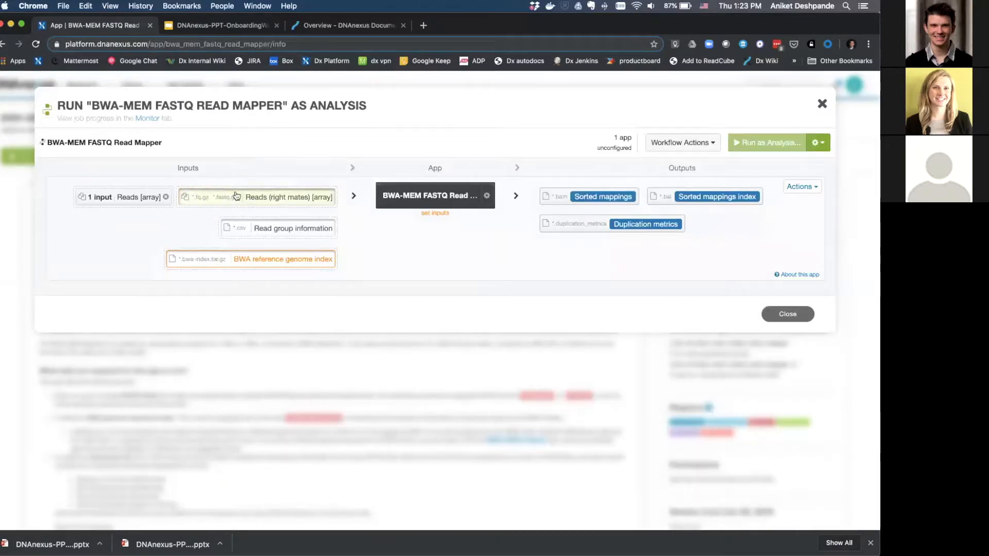
Set Reads (right mates) to SRR100022_20_2.fq.gz alone.
{"action": "mouse_move", "coordinate": [248, 206]}
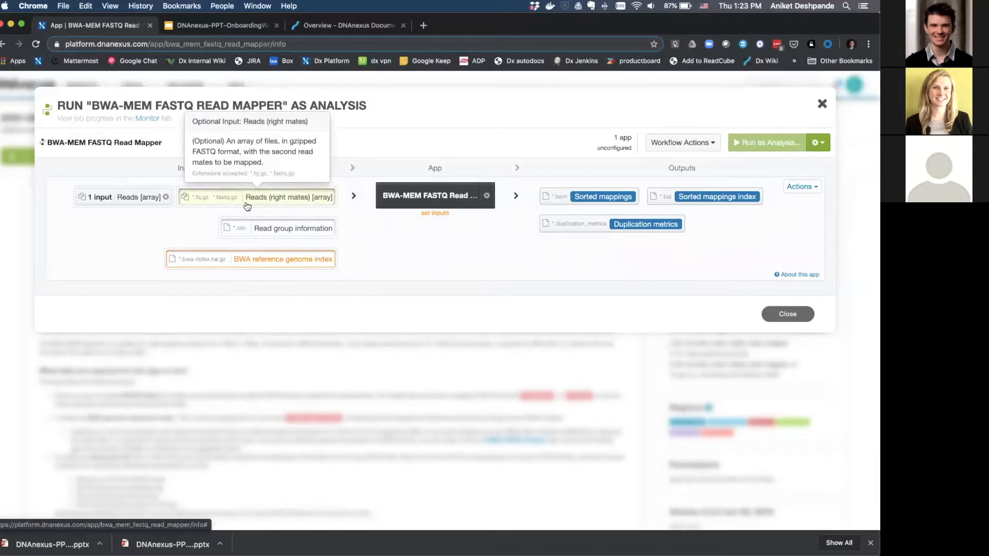
{"action": "left_click", "coordinate": [250, 199]}
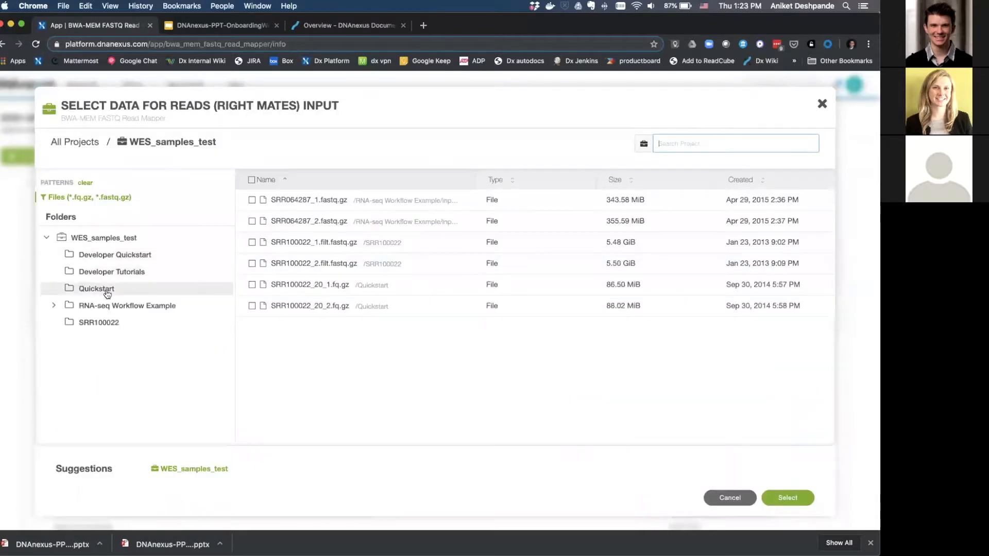
{"action": "left_click", "coordinate": [105, 292]}
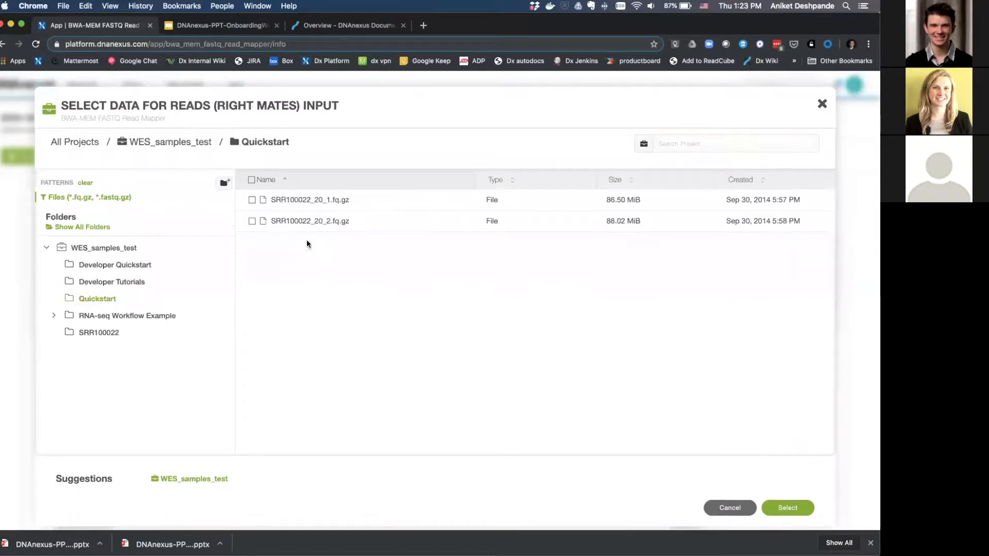
{"action": "left_click", "coordinate": [252, 221]}
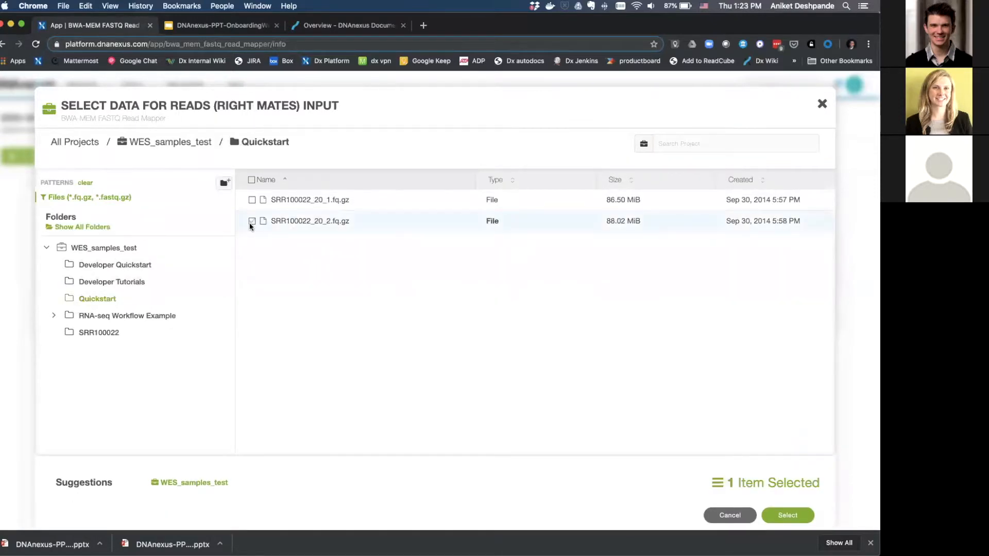
{"action": "left_click", "coordinate": [251, 180]}
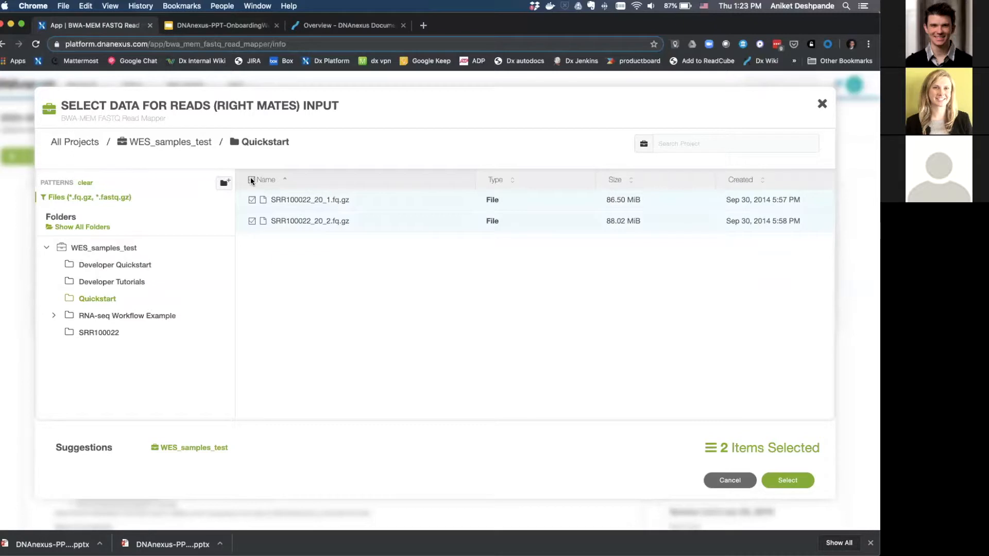
{"action": "left_click", "coordinate": [252, 200]}
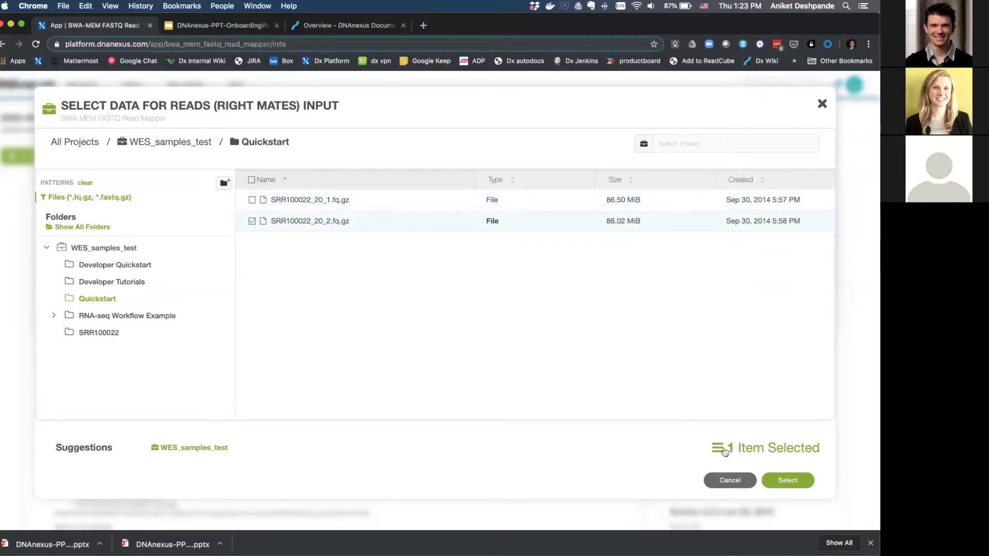
{"action": "left_click", "coordinate": [786, 482]}
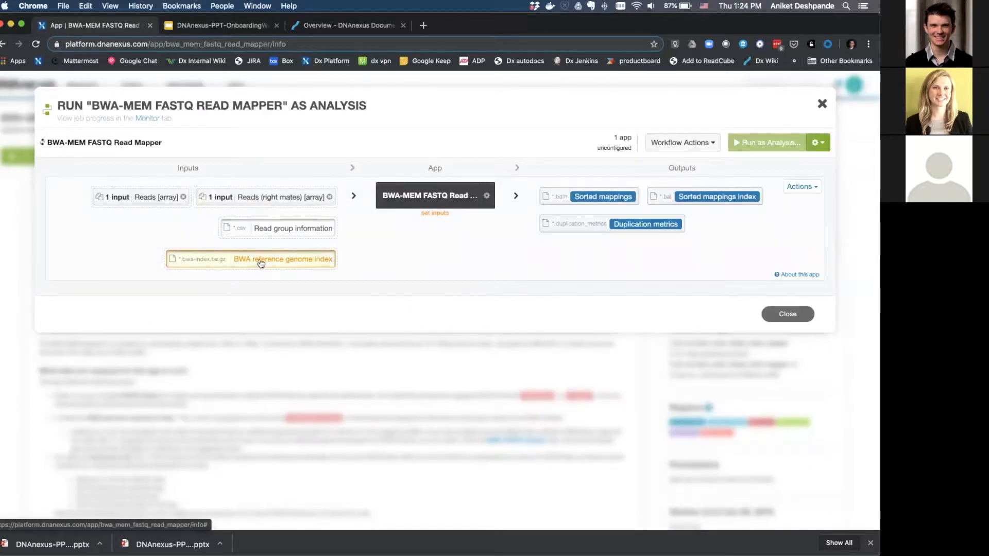
Use ucsc_hg19.bwa-index.tar.gz as the BWA reference genome index input.
{"action": "mouse_move", "coordinate": [245, 265]}
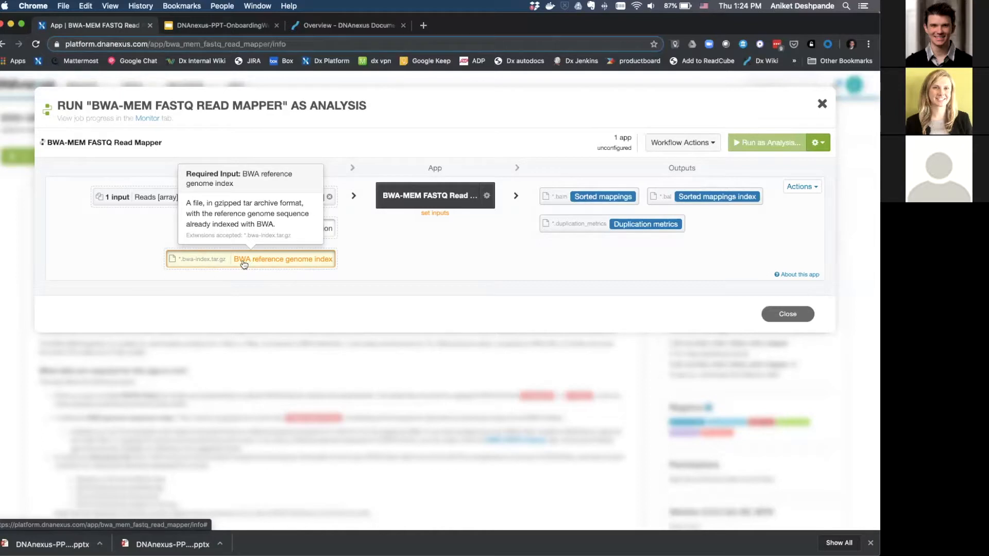
{"action": "left_click", "coordinate": [244, 264]}
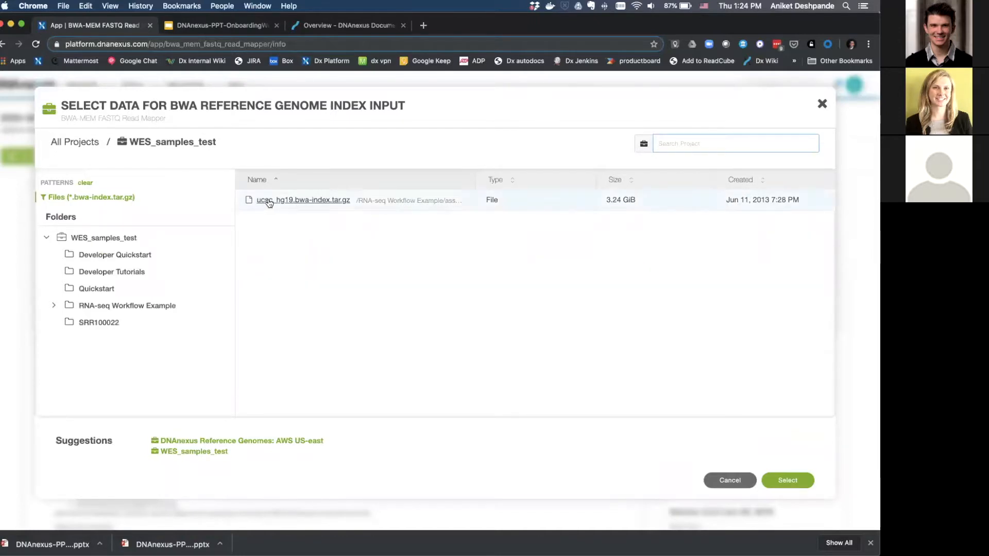
{"action": "double_click", "coordinate": [304, 203]}
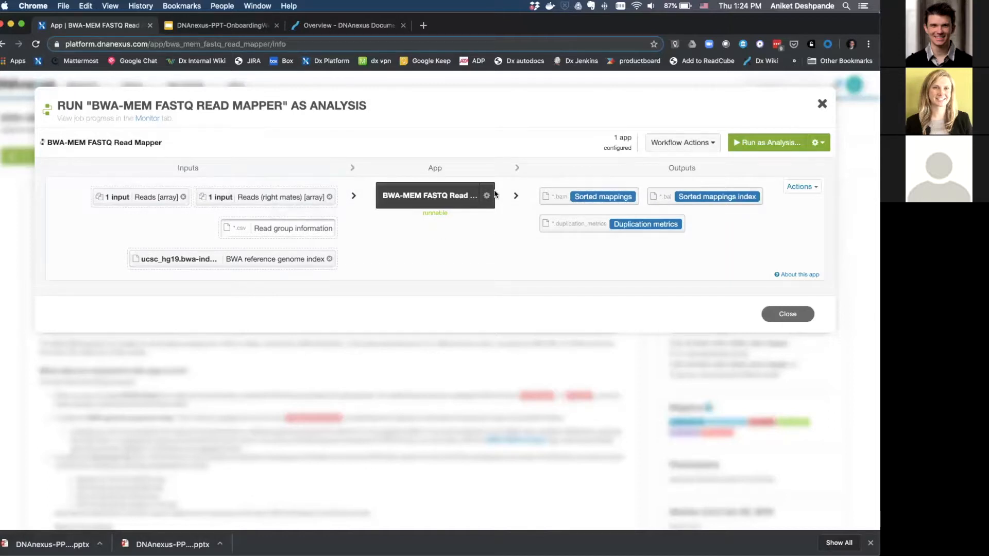
{"action": "mouse_move", "coordinate": [489, 203]}
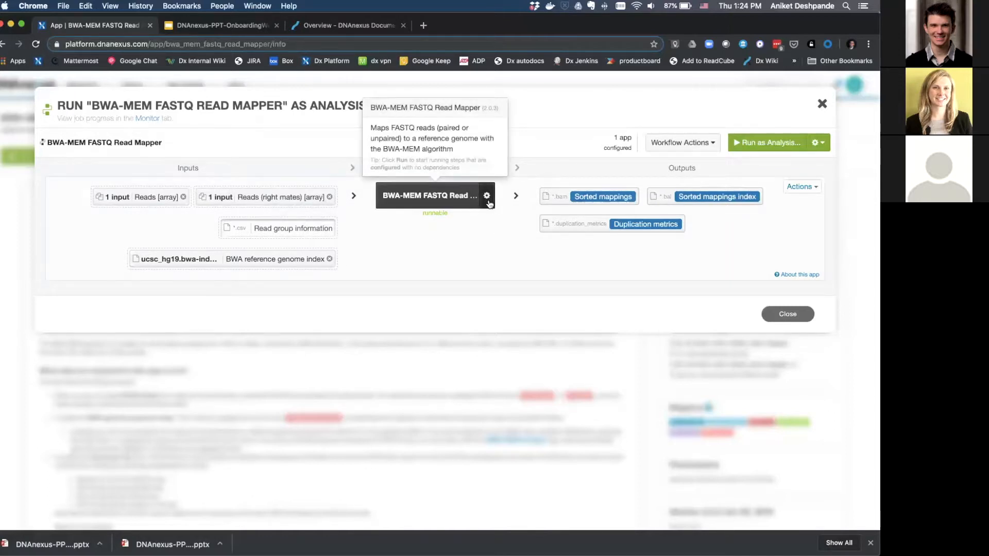
Review the read mapper's configuration options, leaving duplicate handling at mark_duplicate.
{"action": "left_click", "coordinate": [487, 196]}
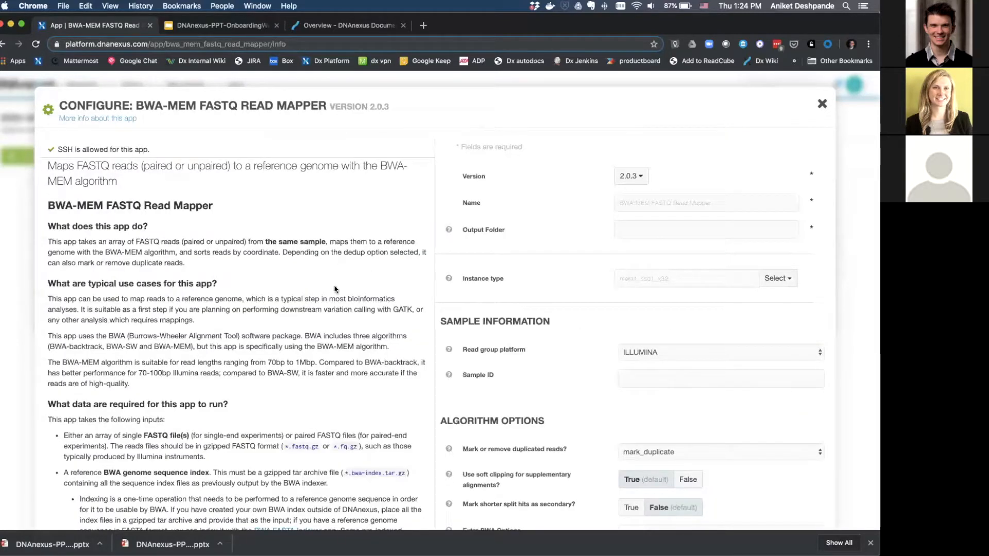
{"action": "scroll", "coordinate": [311, 422], "scroll_direction": "down", "scroll_amount": 1}
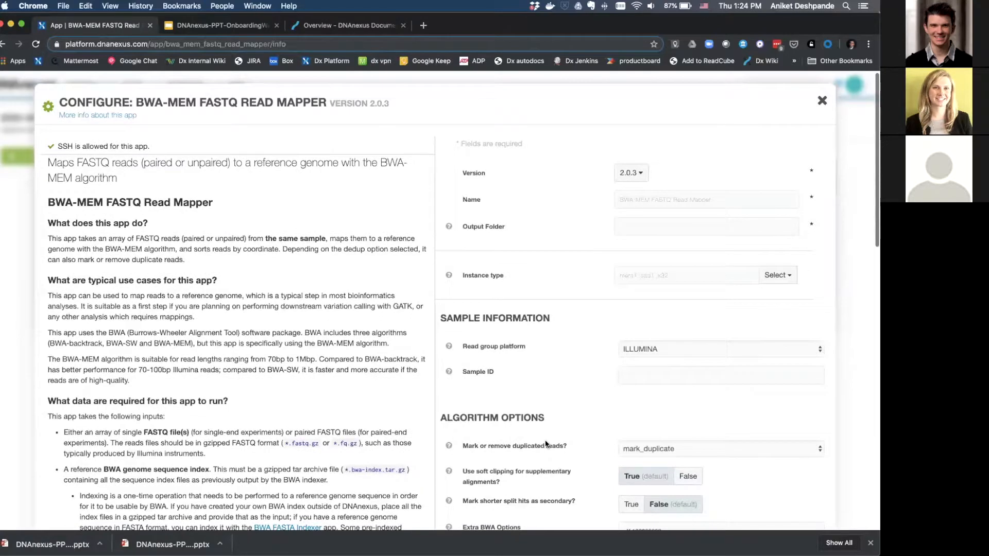
{"action": "scroll", "coordinate": [545, 443], "scroll_direction": "down", "scroll_amount": 3}
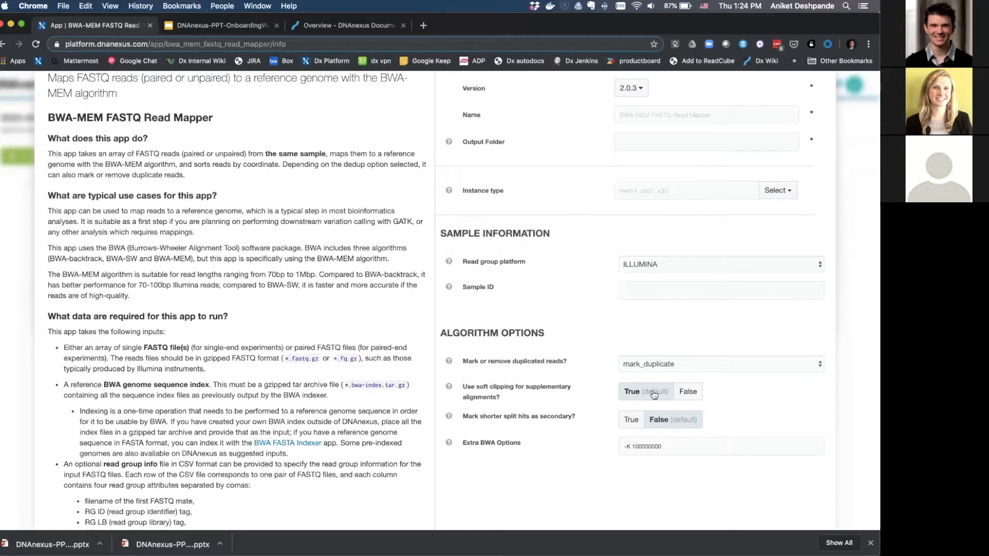
{"action": "scroll", "coordinate": [716, 333], "scroll_direction": "down", "scroll_amount": 4}
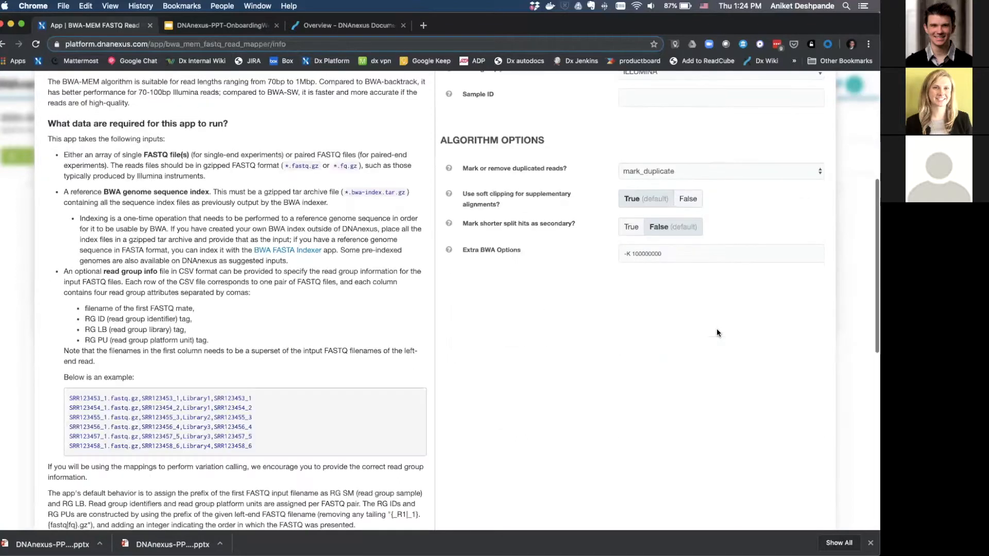
{"action": "scroll", "coordinate": [721, 270], "scroll_direction": "up", "scroll_amount": 3}
{"action": "left_click", "coordinate": [819, 315]}
{"action": "left_click", "coordinate": [789, 285]}
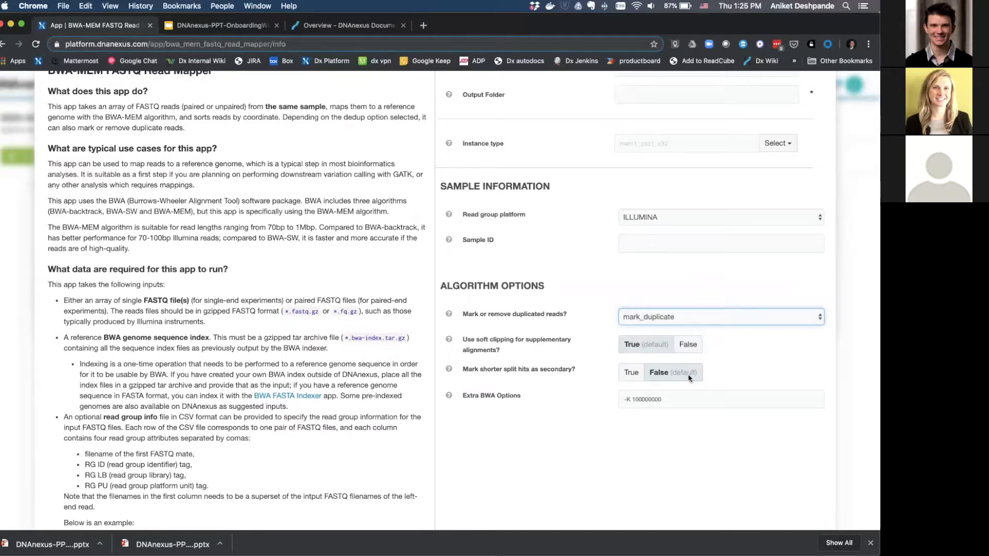
{"action": "scroll", "coordinate": [689, 377], "scroll_direction": "up", "scroll_amount": 1}
{"action": "scroll", "coordinate": [689, 378], "scroll_direction": "up", "scroll_amount": 5}
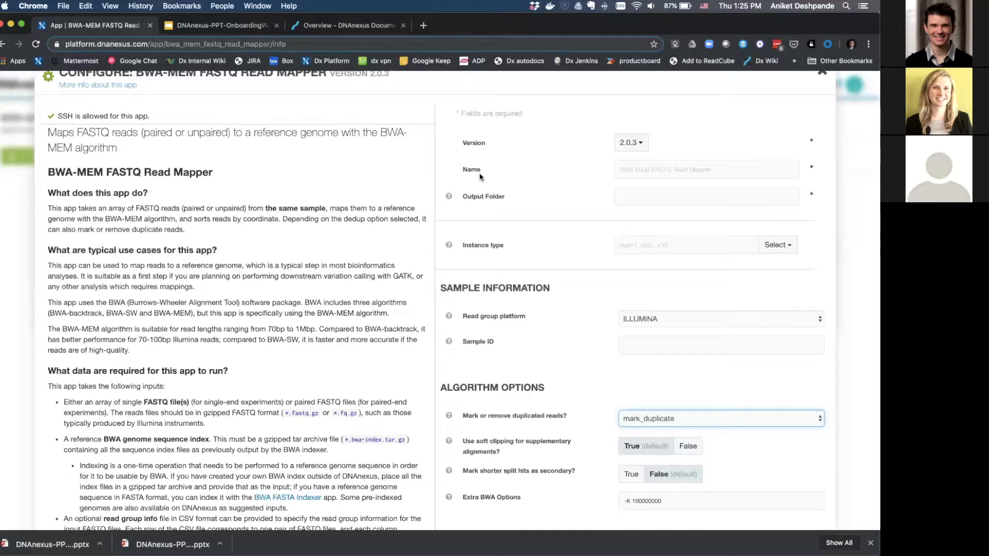
{"action": "scroll", "coordinate": [661, 186], "scroll_direction": "down", "scroll_amount": 6}
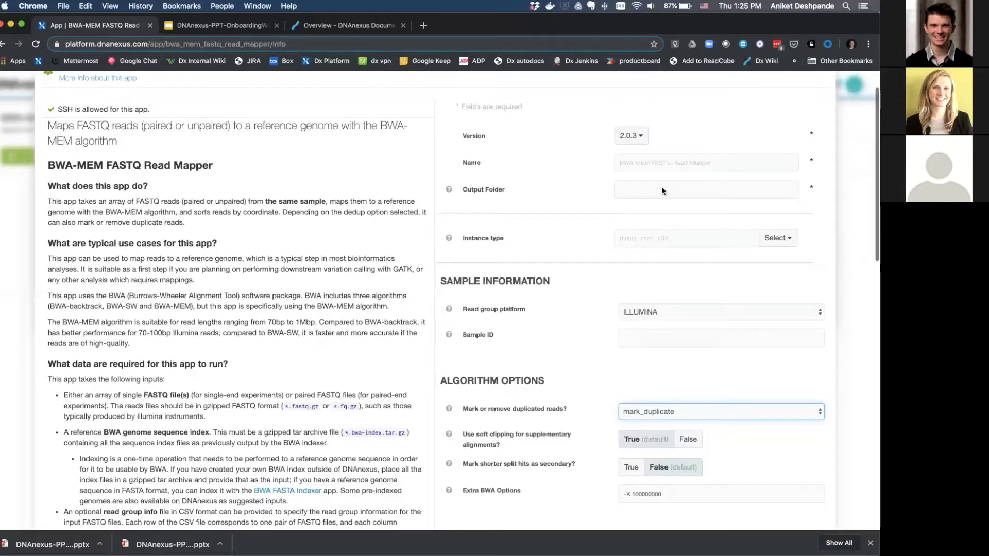
{"action": "scroll", "coordinate": [661, 214], "scroll_direction": "up", "scroll_amount": 1}
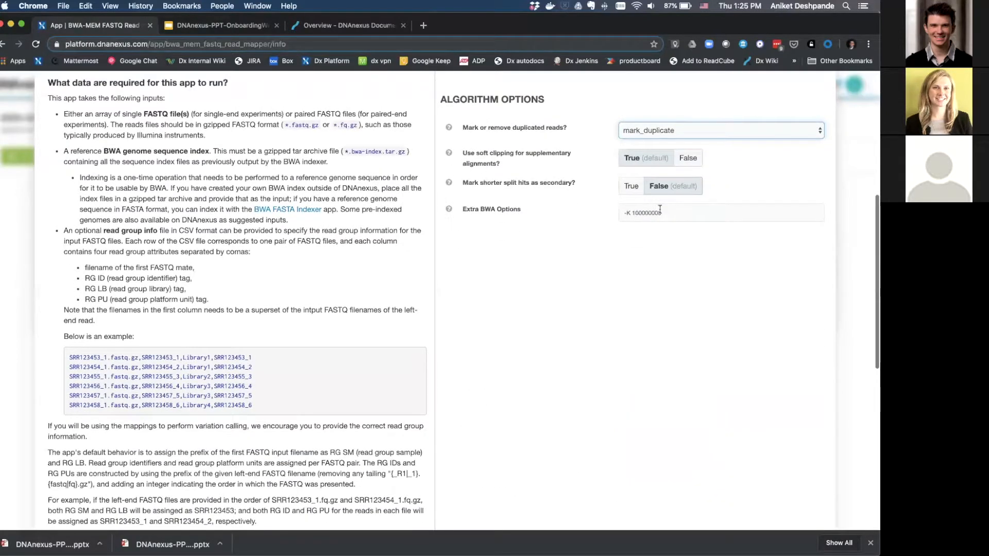
{"action": "scroll", "coordinate": [660, 209], "scroll_direction": "up", "scroll_amount": 6}
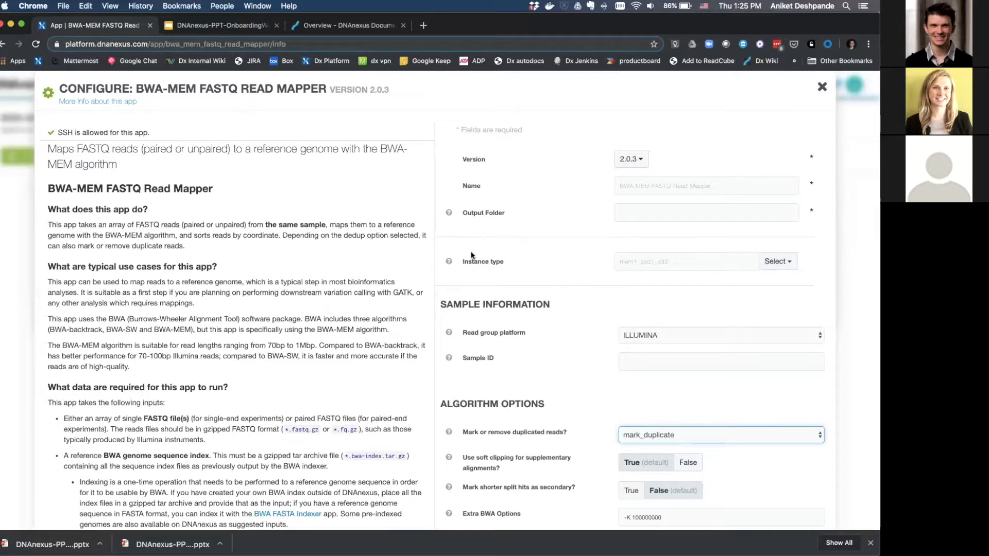
Pick mem3 memory, ssd2 storage and 32 cores as the read mapper's instance type.
{"action": "left_click", "coordinate": [785, 264]}
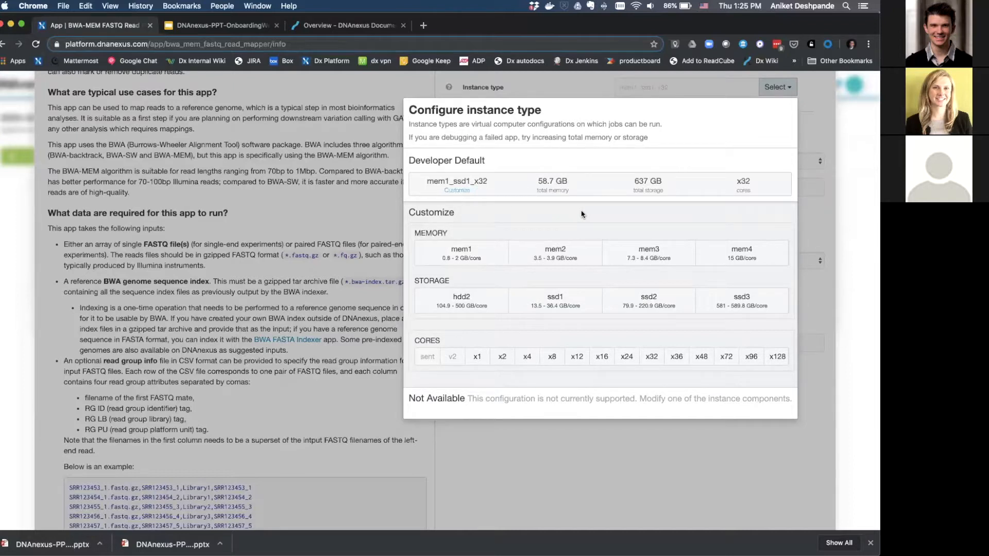
{"action": "left_click", "coordinate": [655, 259]}
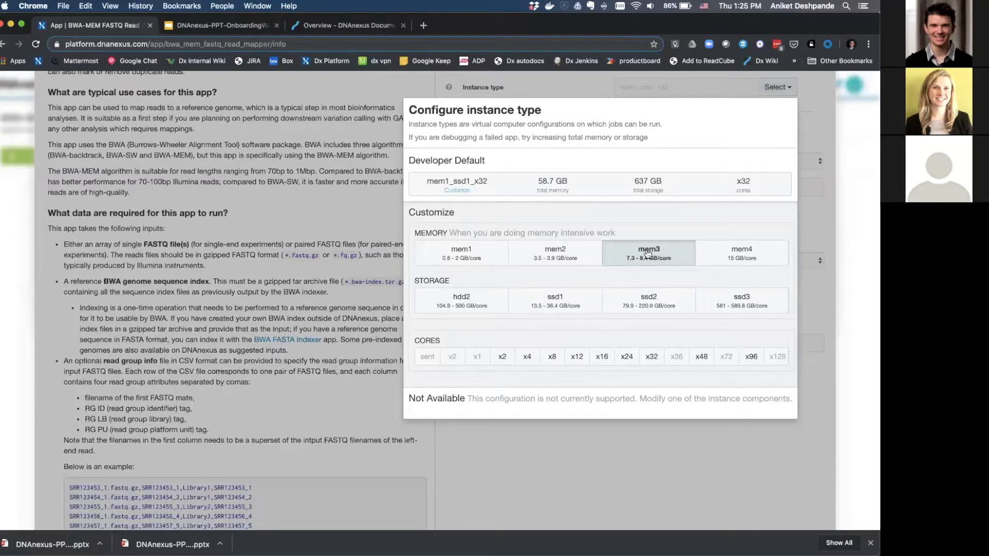
{"action": "left_click", "coordinate": [663, 303]}
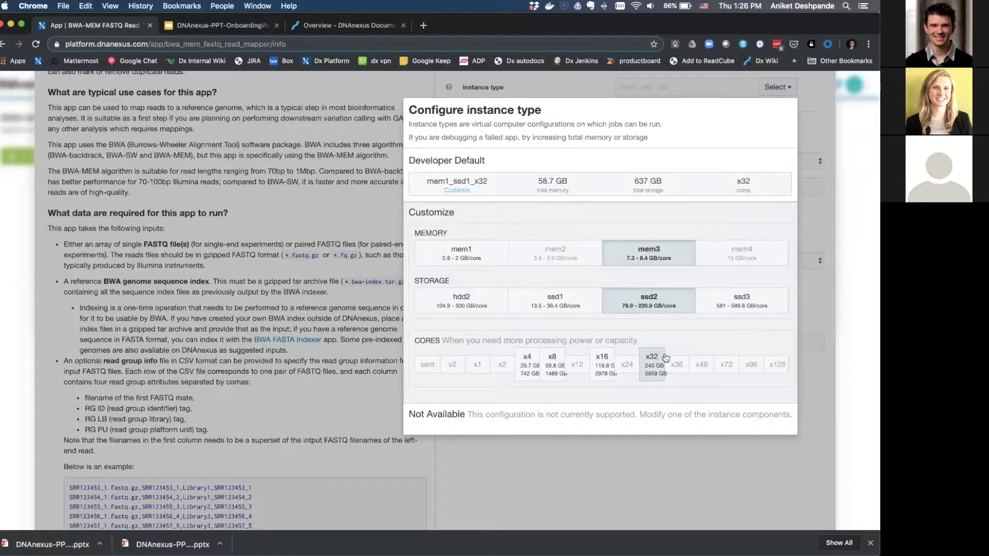
{"action": "left_click", "coordinate": [651, 371]}
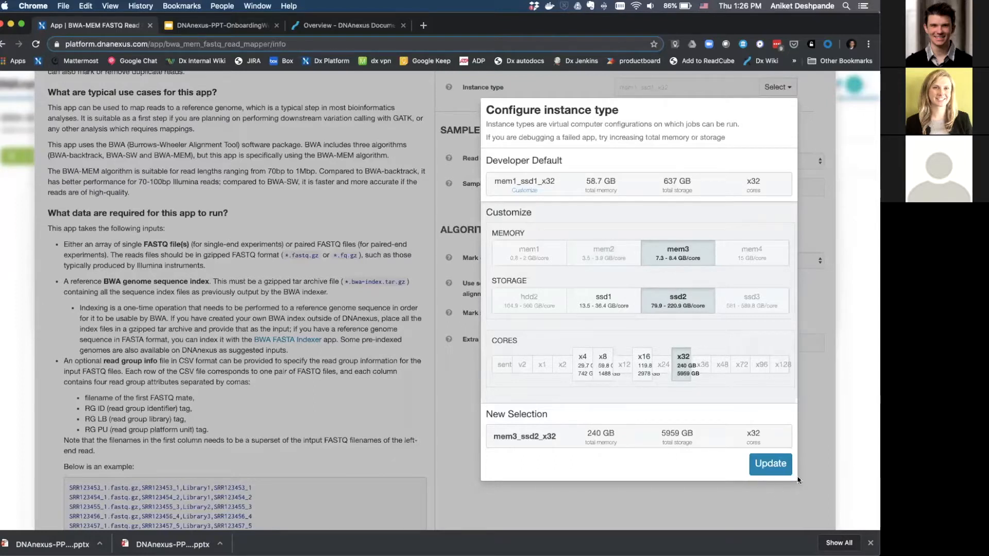
{"action": "key", "text": "Escape"}
Close the step settings and run the BWA-MEM FASTQ Read Mapper as an analysis.
{"action": "scroll", "coordinate": [678, 414], "scroll_direction": "down", "scroll_amount": 1}
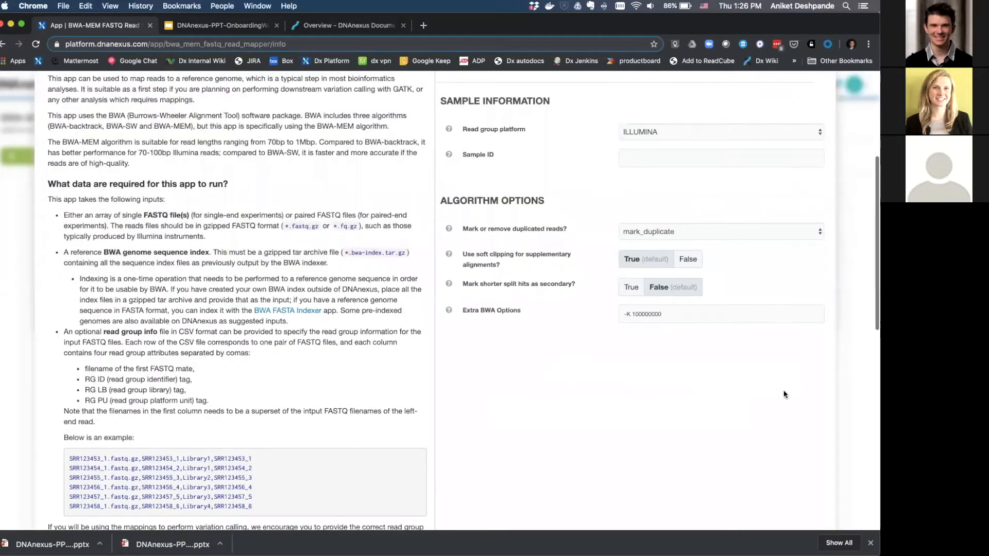
{"action": "scroll", "coordinate": [783, 394], "scroll_direction": "down", "scroll_amount": 1}
{"action": "key", "text": "Escape"}
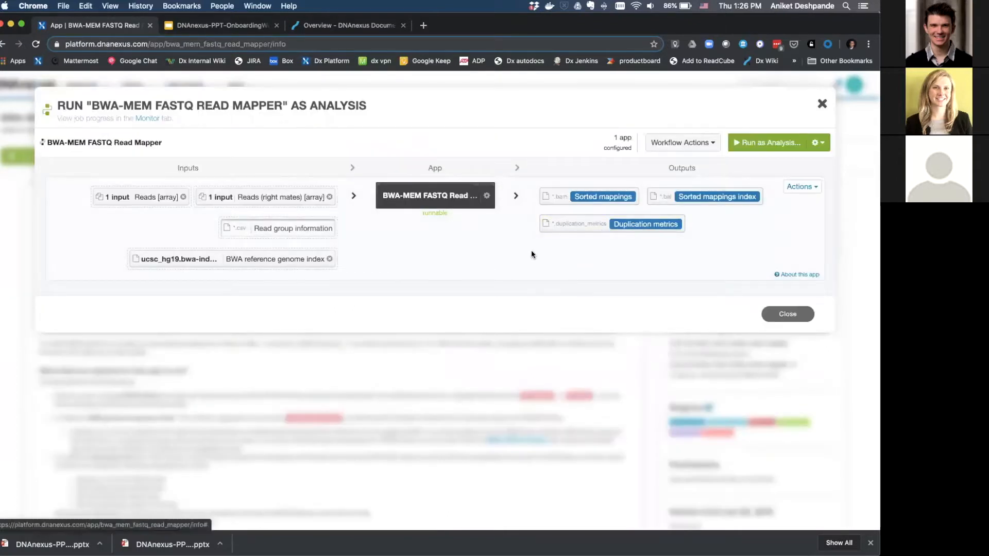
{"action": "mouse_move", "coordinate": [457, 196]}
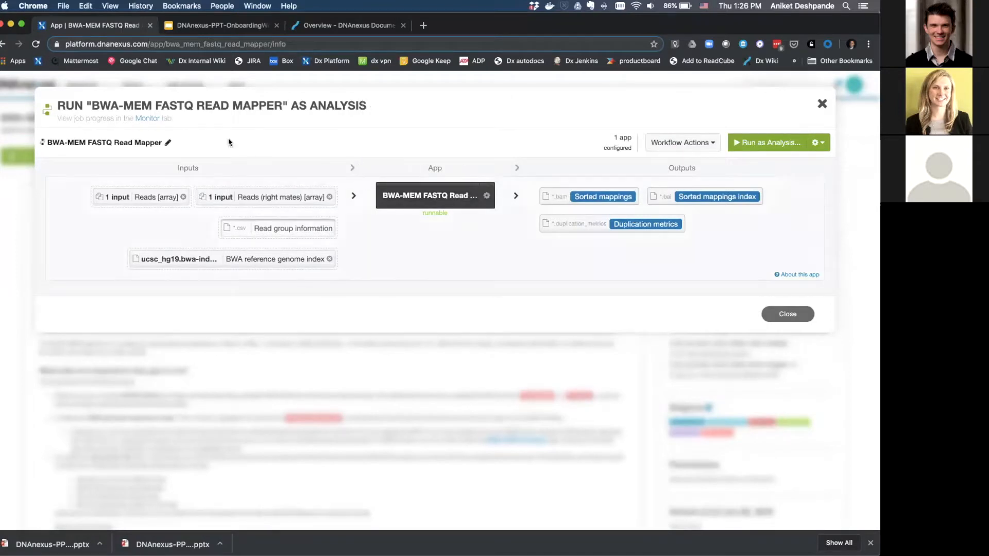
{"action": "left_click", "coordinate": [777, 146]}
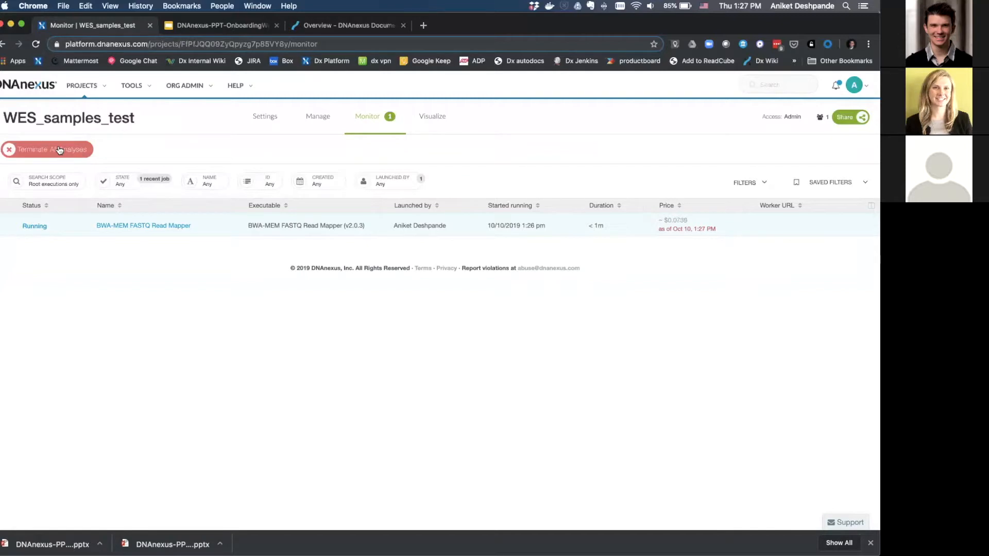
{"action": "left_click", "coordinate": [139, 227]}
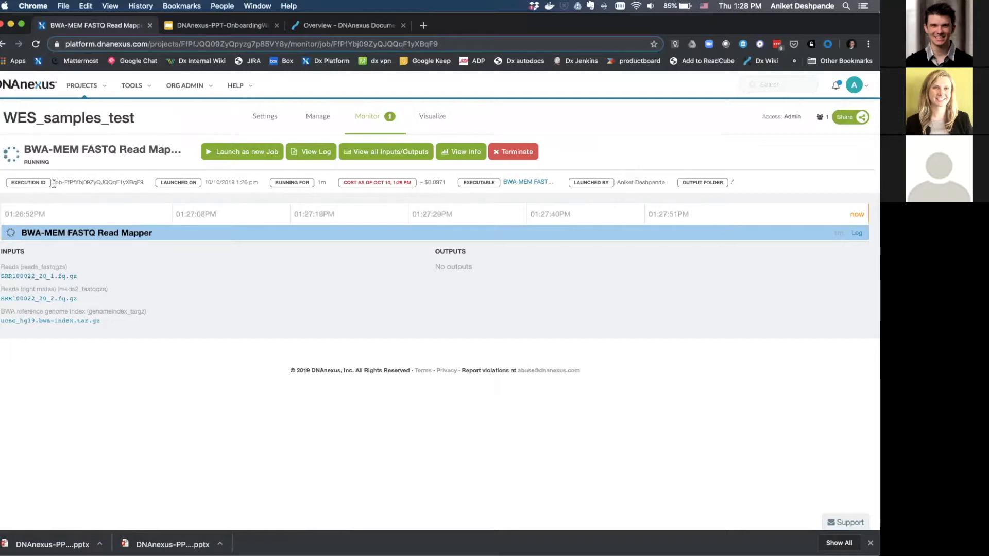
{"action": "left_click_drag", "start_coordinate": [54, 184], "coordinate": [143, 185]}
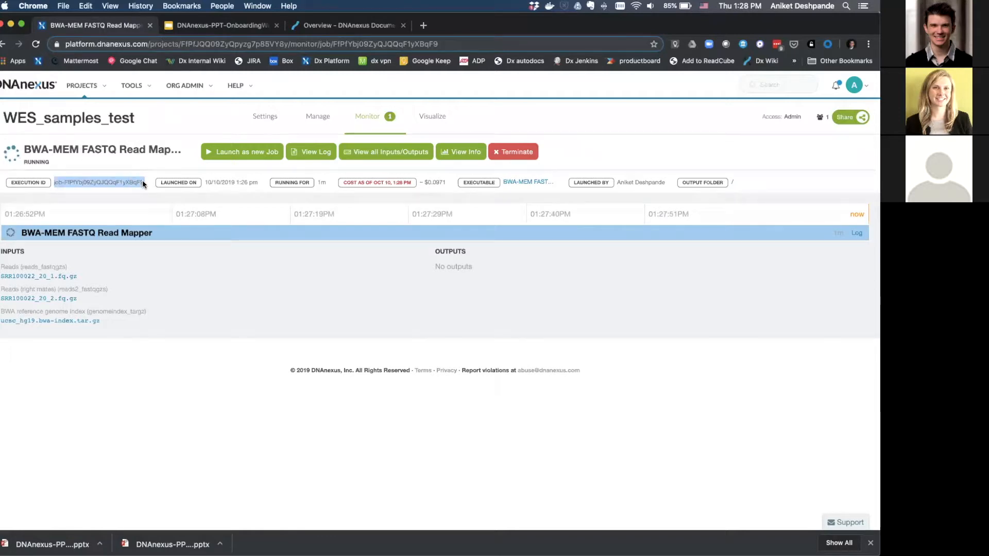
{"action": "left_click", "coordinate": [203, 183]}
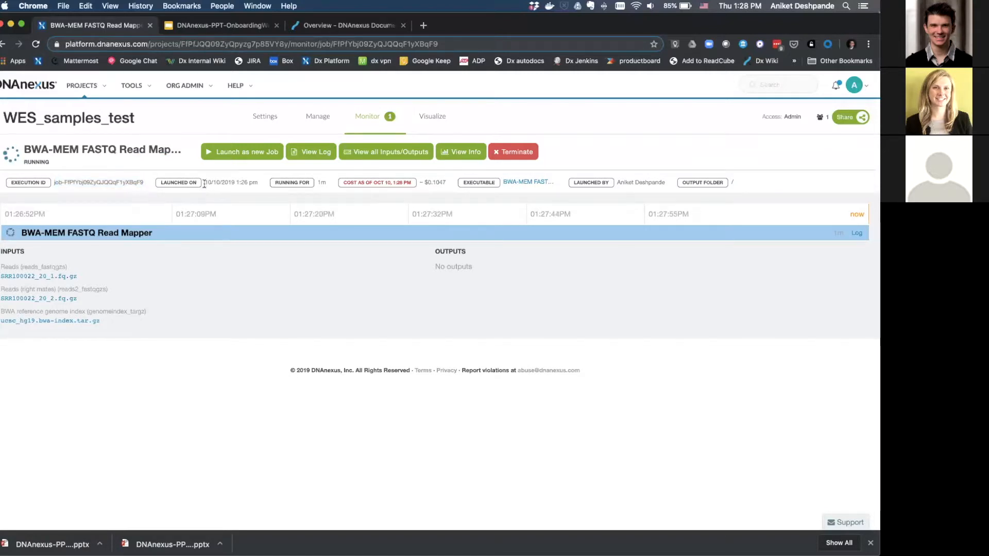
{"action": "left_click_drag", "start_coordinate": [204, 183], "coordinate": [227, 192]}
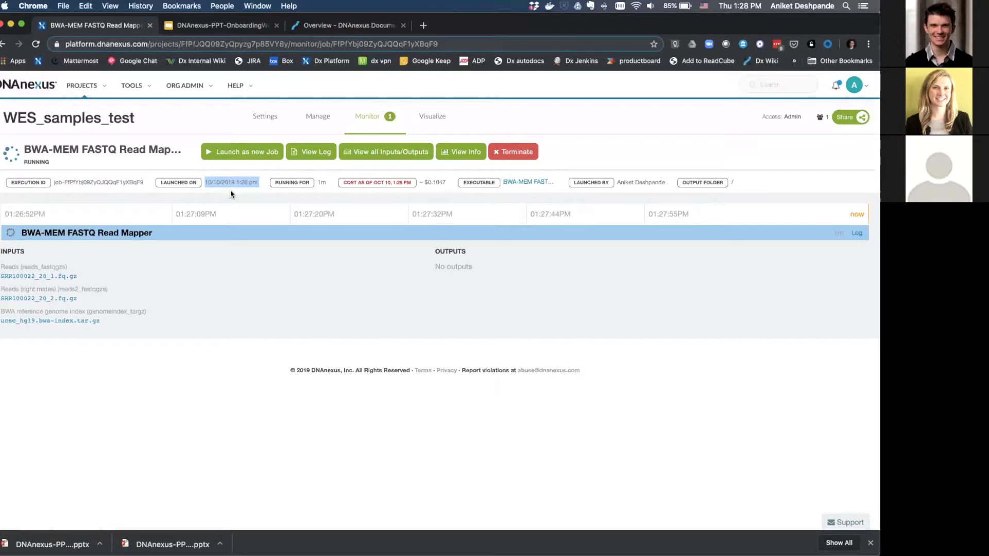
{"action": "left_click", "coordinate": [257, 199]}
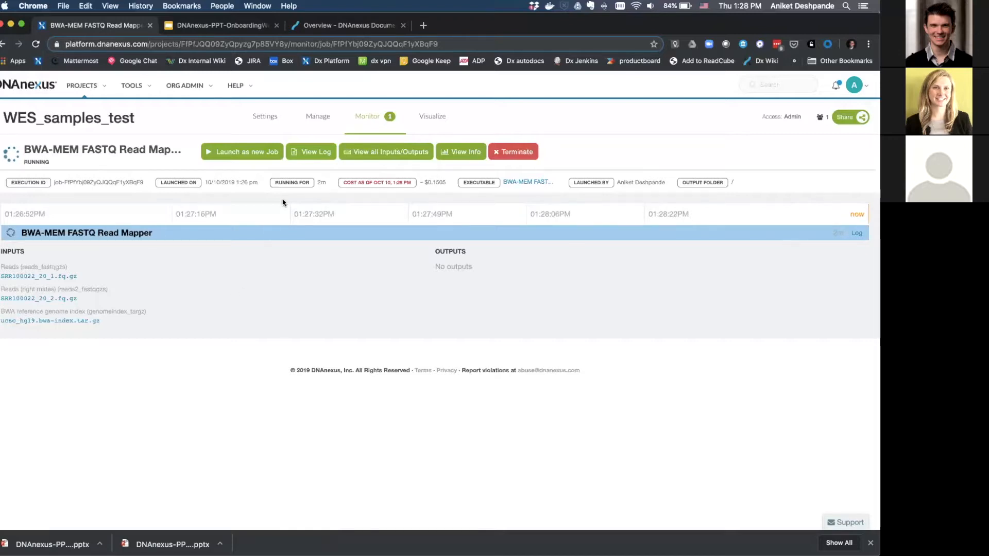
Review and close the BWA-MEM job log, then jump to the SRR100022_20_markdup.bam output.
{"action": "left_click", "coordinate": [315, 152]}
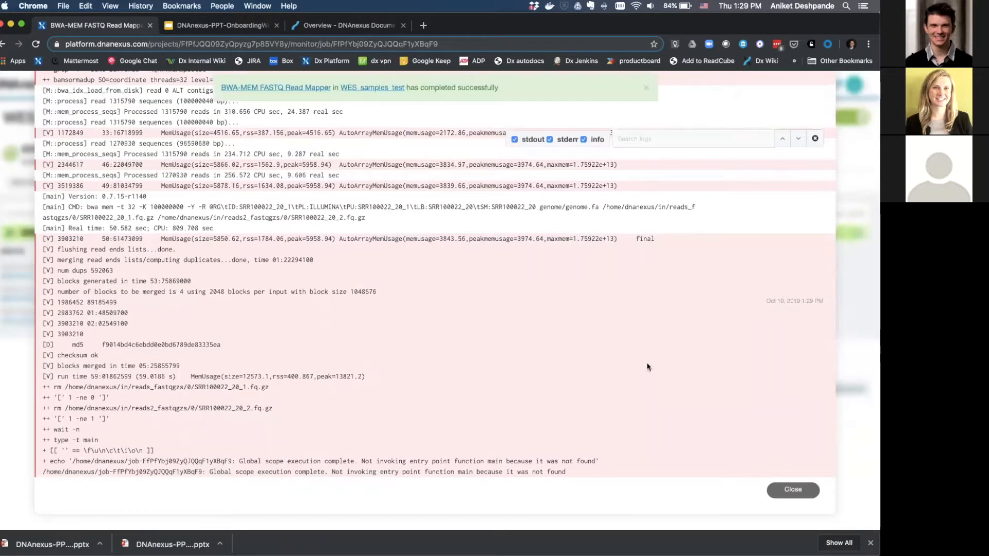
{"action": "left_click", "coordinate": [792, 488]}
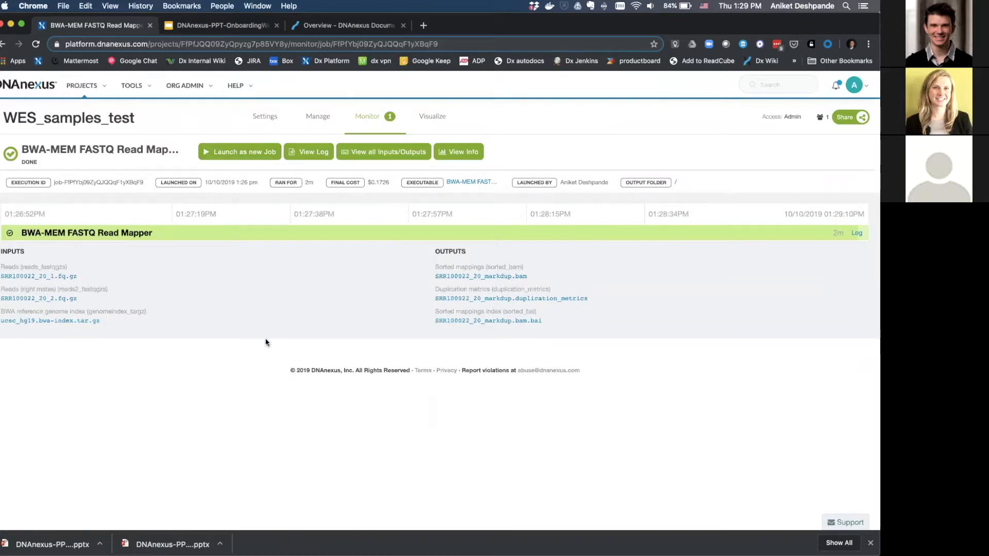
{"action": "left_click", "coordinate": [478, 277]}
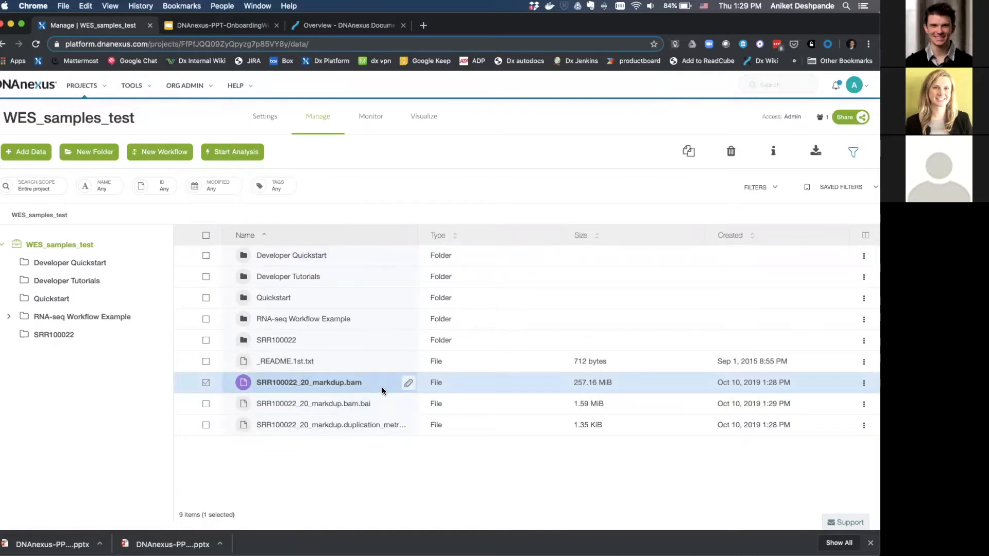
Select the .bam, .bai and duplication_metrics files and get the .bam's 24-hour download URL.
{"action": "left_click", "coordinate": [206, 404]}
{"action": "left_click", "coordinate": [206, 425]}
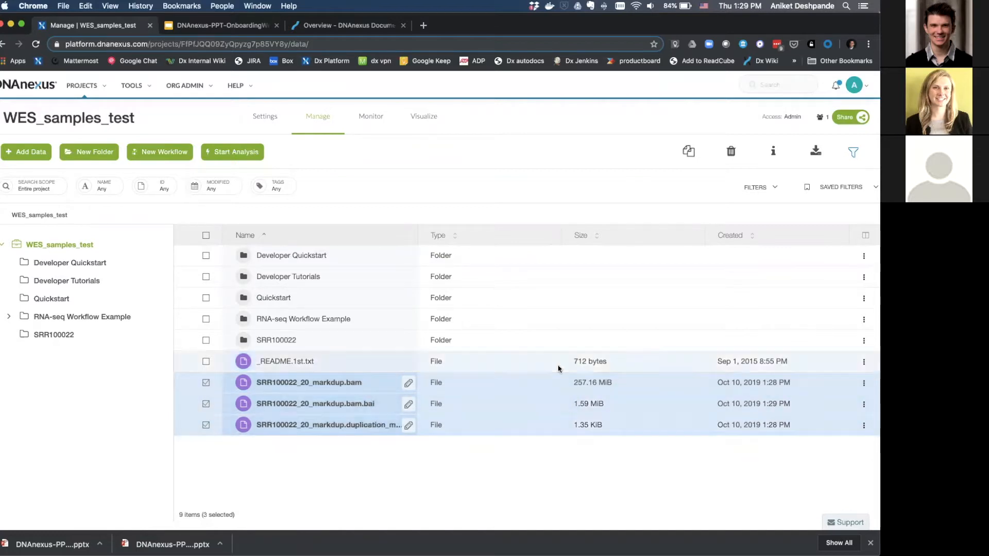
{"action": "left_click", "coordinate": [816, 155]}
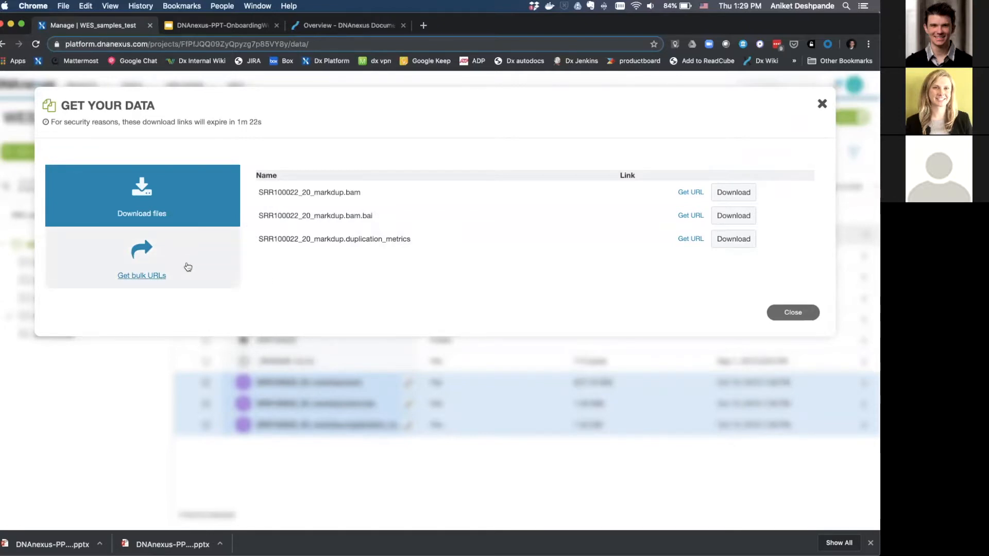
{"action": "left_click", "coordinate": [693, 194]}
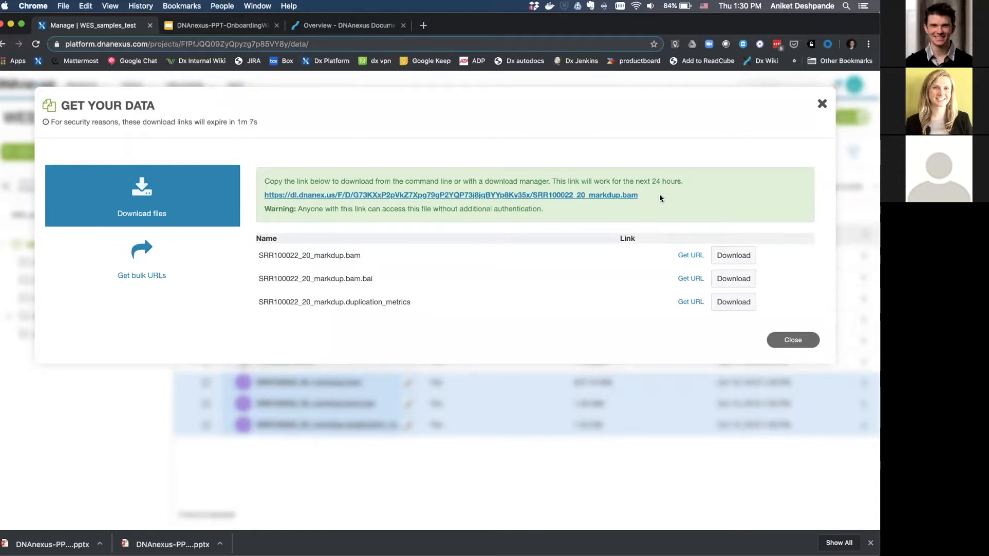
{"action": "left_click_drag", "start_coordinate": [553, 181], "coordinate": [682, 181]}
{"action": "left_click", "coordinate": [695, 189]}
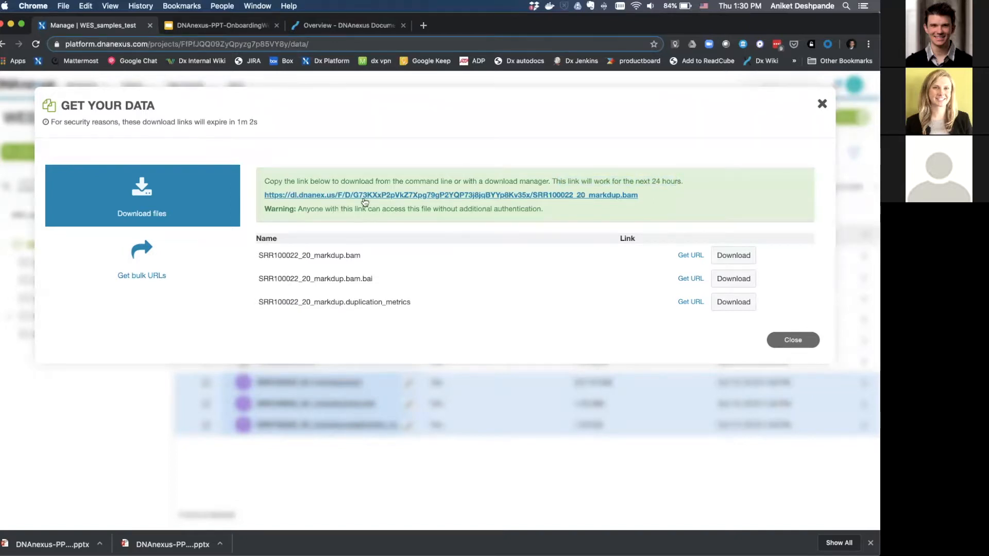
{"action": "left_click", "coordinate": [793, 341]}
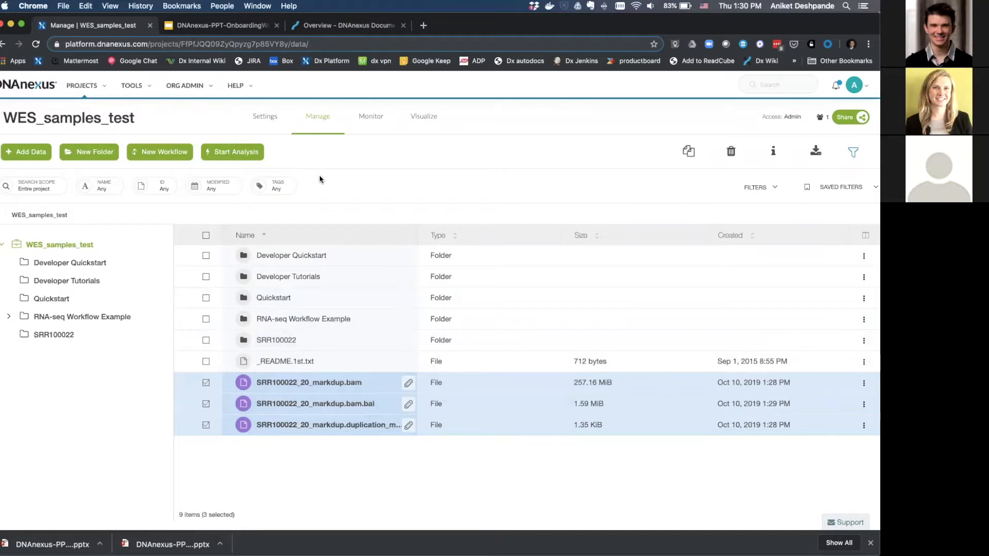
Create a new workflow and rename it 'BWA+Freebayes'.
{"action": "left_click", "coordinate": [157, 154]}
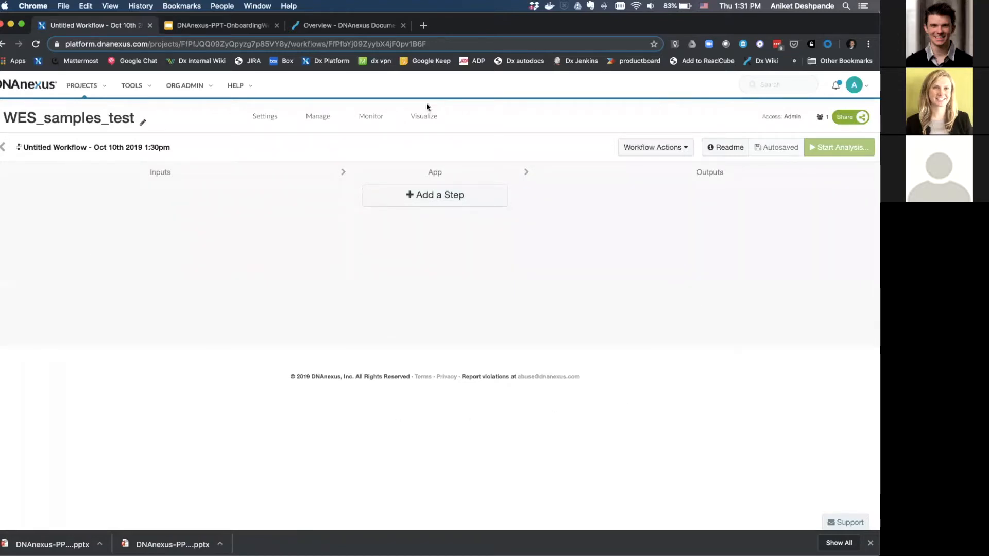
{"action": "double_click", "coordinate": [129, 147]}
{"action": "triple_click", "coordinate": [129, 147]}
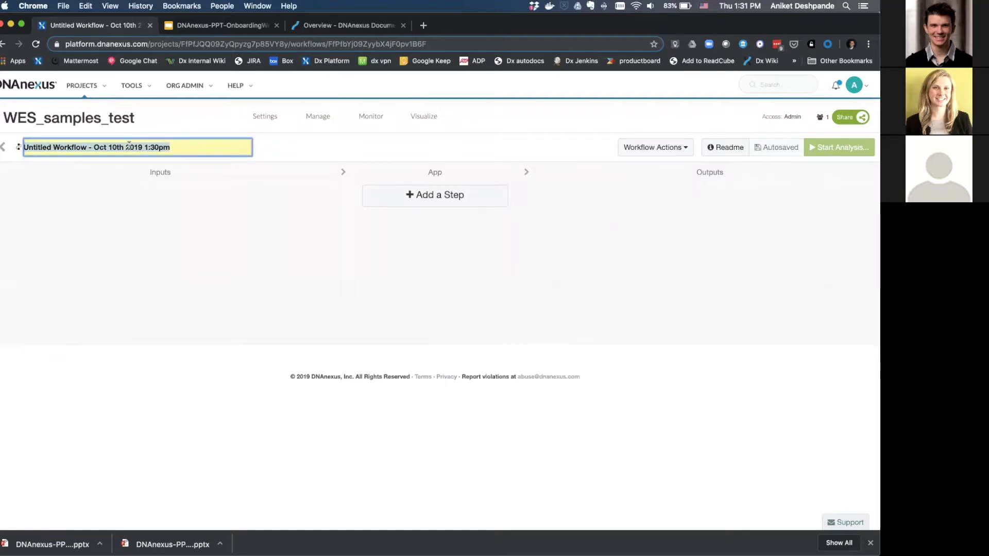
{"action": "type", "text": "BWA"}
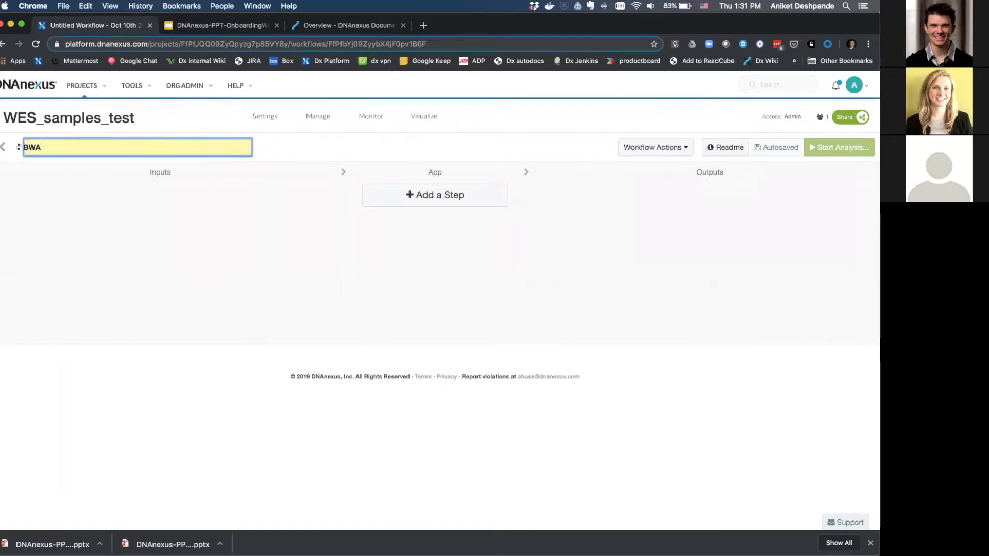
{"action": "type", "text": "+Freebayes"}
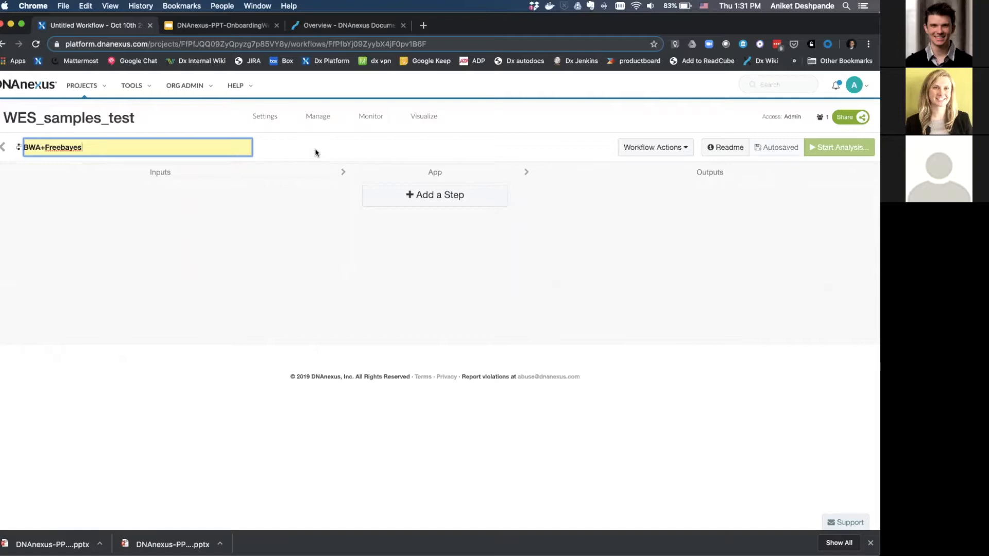
{"action": "key", "text": "Return"}
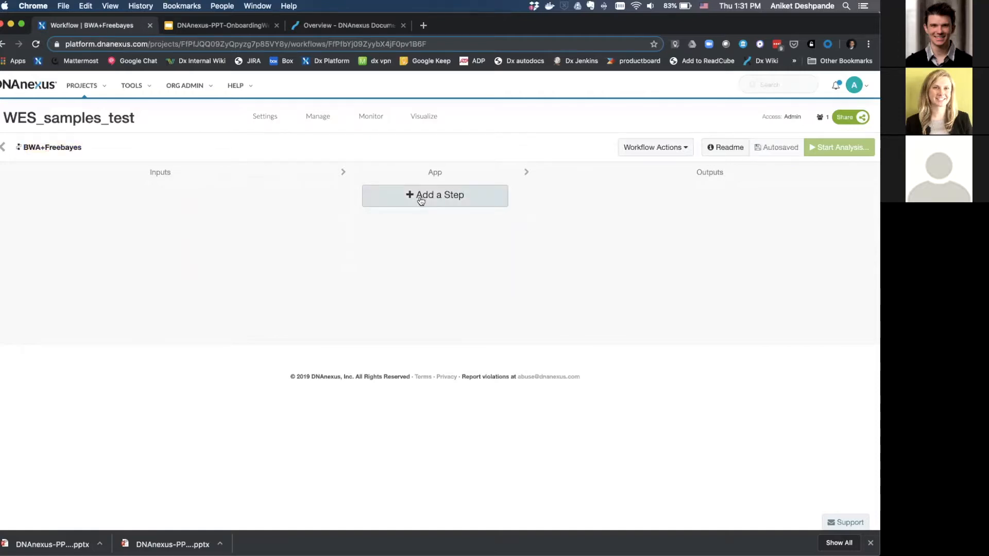
Add the BWA-MEM FASTQ Read Mapper and FreeBayes Variant Caller steps to the workflow.
{"action": "left_click", "coordinate": [419, 197]}
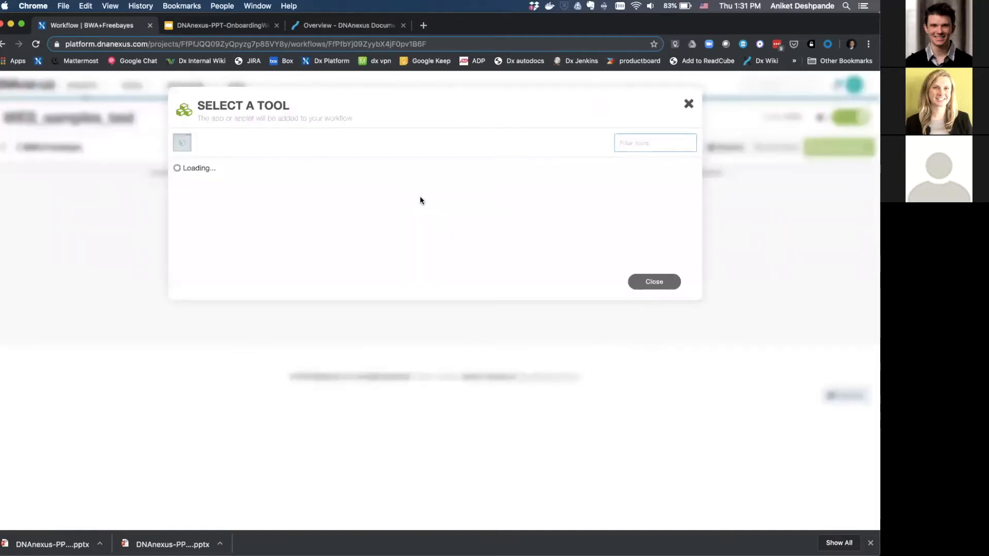
{"action": "type", "text": "bwa"}
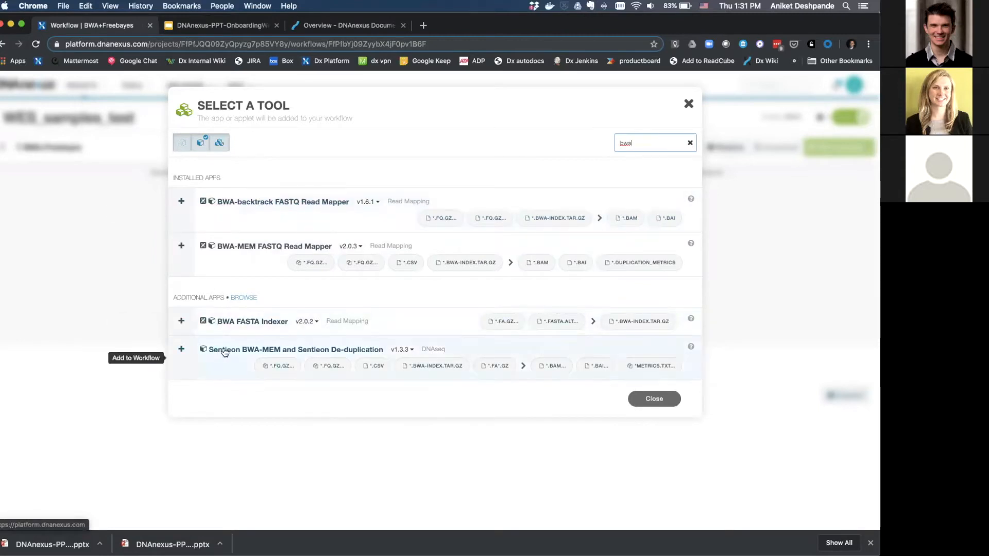
{"action": "left_click", "coordinate": [232, 252]}
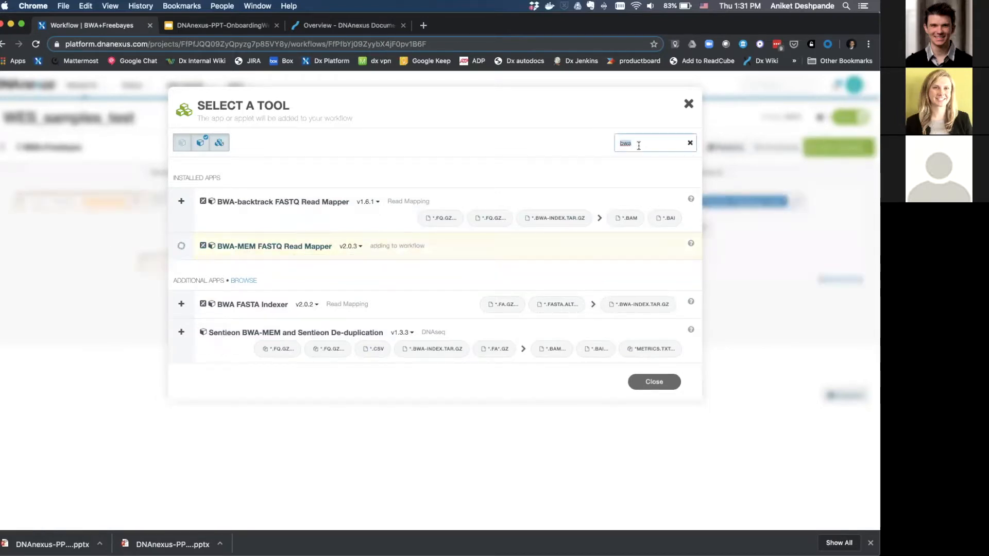
{"action": "double_click", "coordinate": [639, 146]}
{"action": "key", "text": "BackSpace"}
{"action": "type", "text": "fr"}
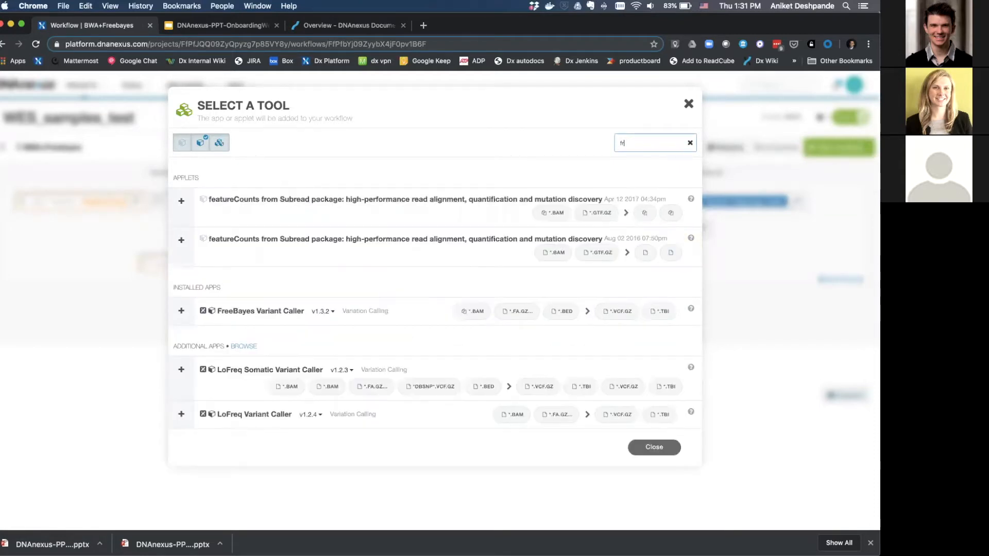
{"action": "type", "text": "ee"}
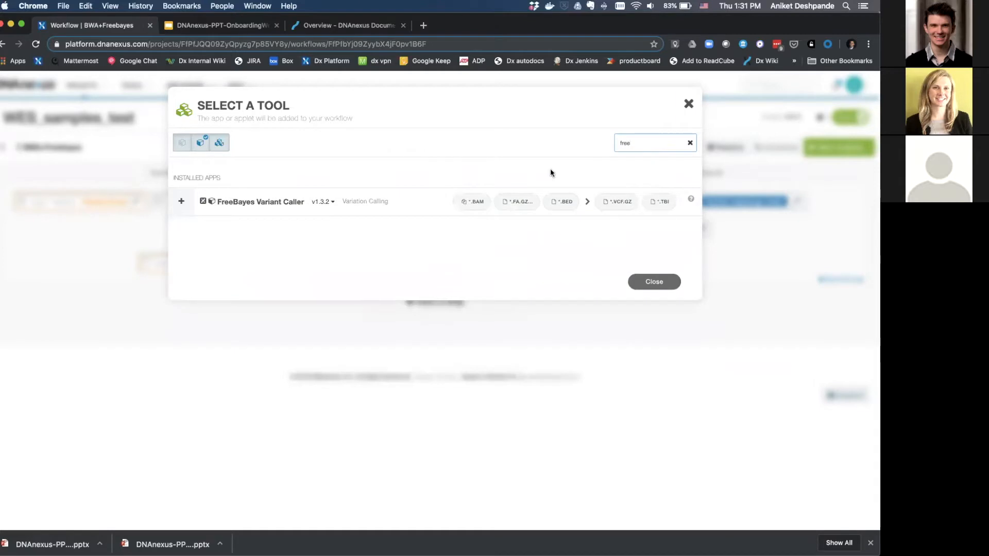
{"action": "left_click", "coordinate": [255, 206]}
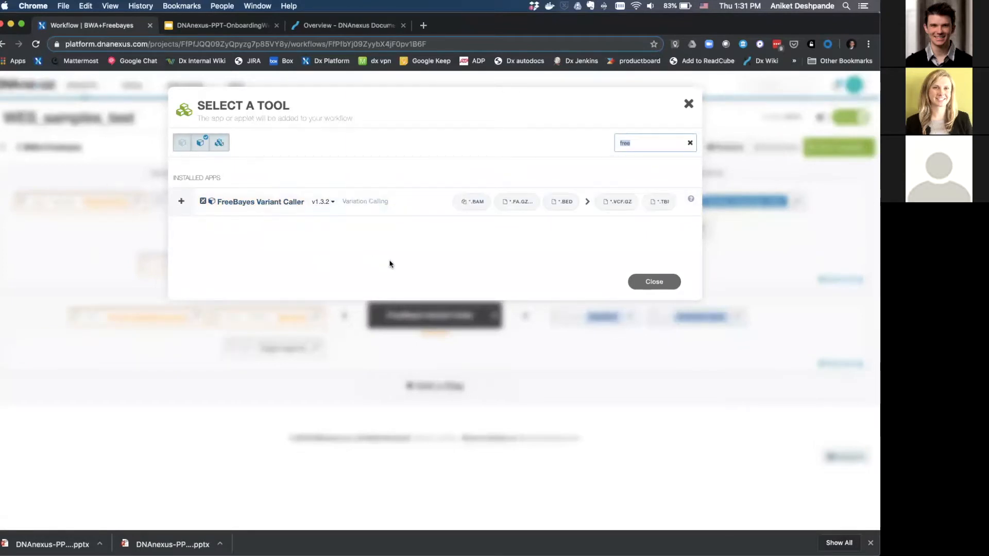
{"action": "key", "text": "BackSpace"}
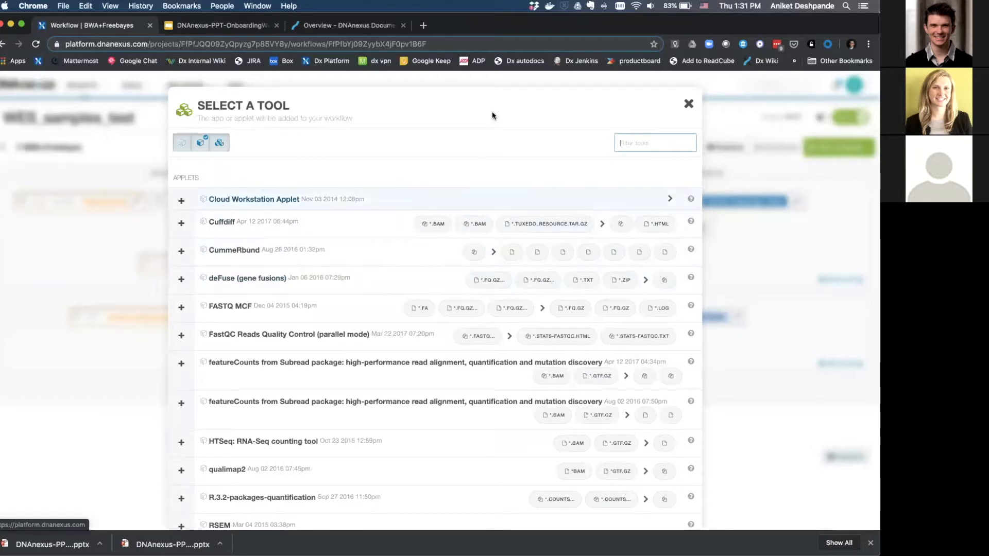
{"action": "left_click", "coordinate": [687, 106]}
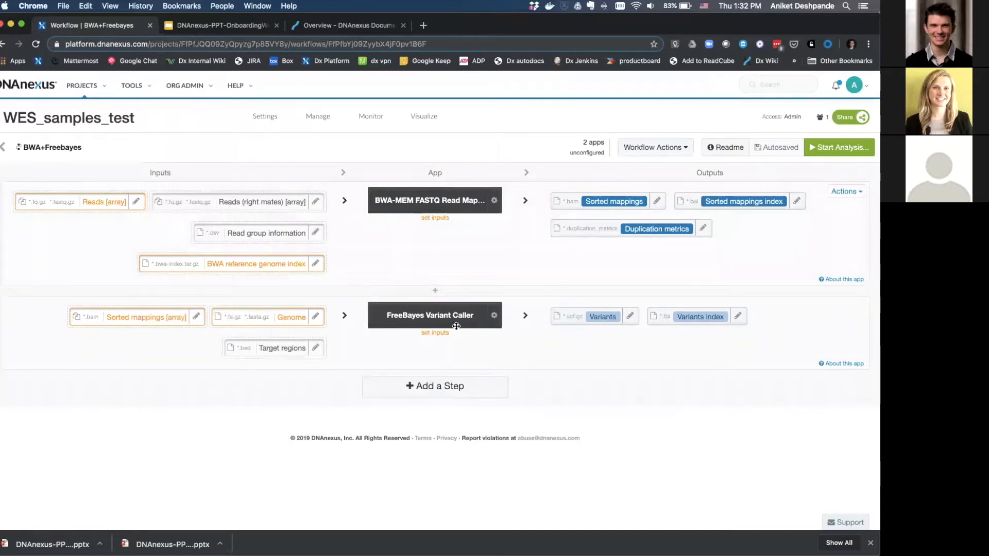
Connect BWA-MEM's Sorted mappings output to FreeBayes' Sorted mappings [array] input.
{"action": "mouse_move", "coordinate": [585, 204]}
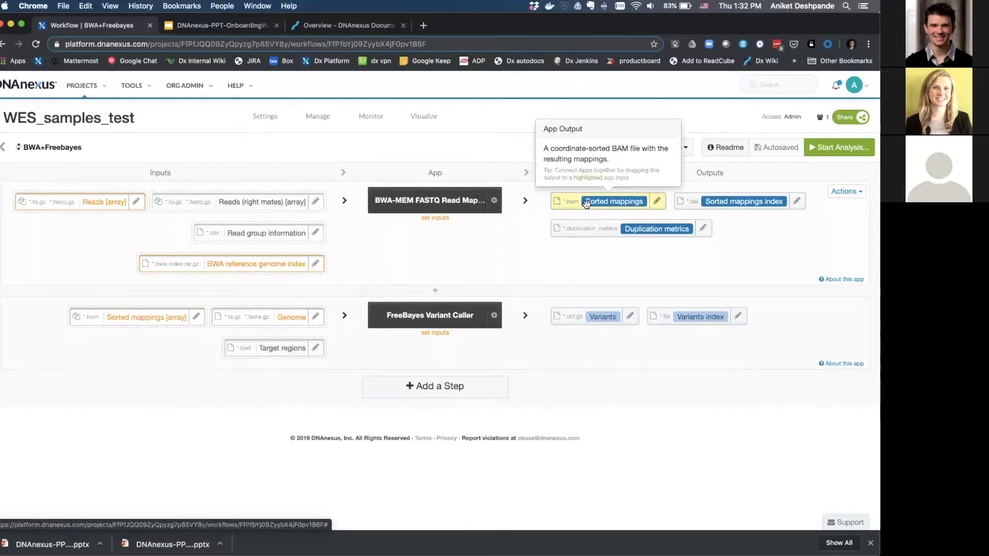
{"action": "left_click_drag", "start_coordinate": [586, 203], "coordinate": [146, 322]}
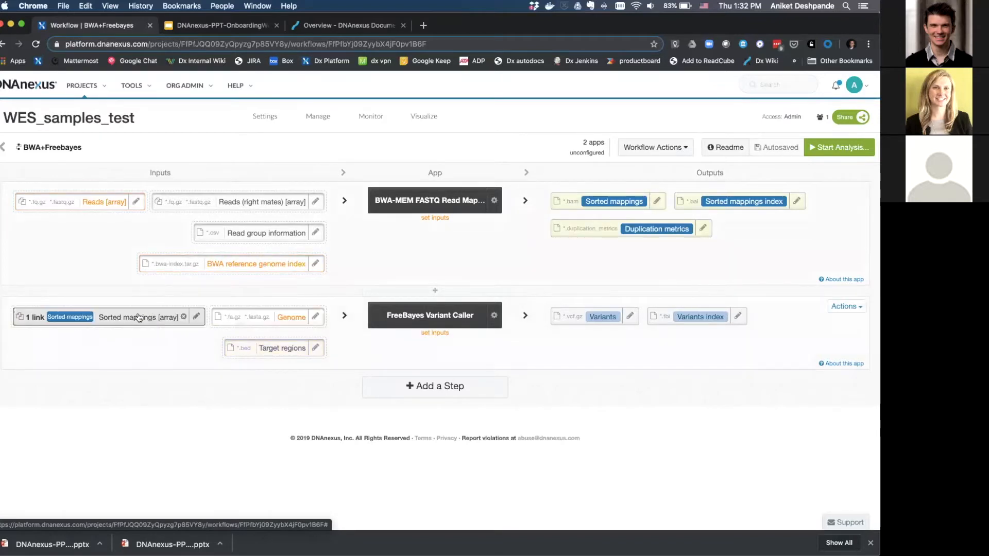
{"action": "mouse_move", "coordinate": [154, 315]}
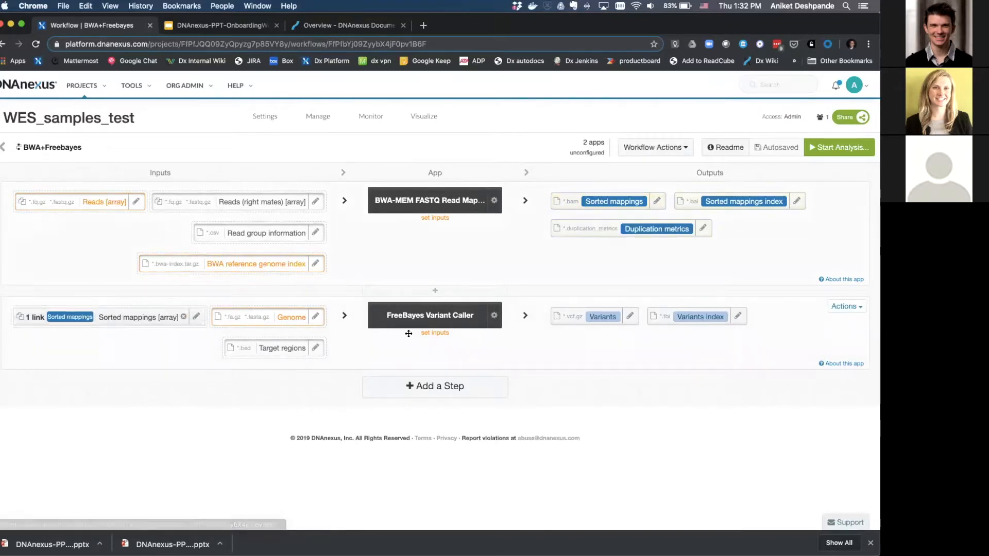
Set the Reads and right-mate inputs to Quickstart's SRR100022_20_1.fq.gz and SRR100022_20_2.fq.gz.
{"action": "left_click", "coordinate": [104, 202]}
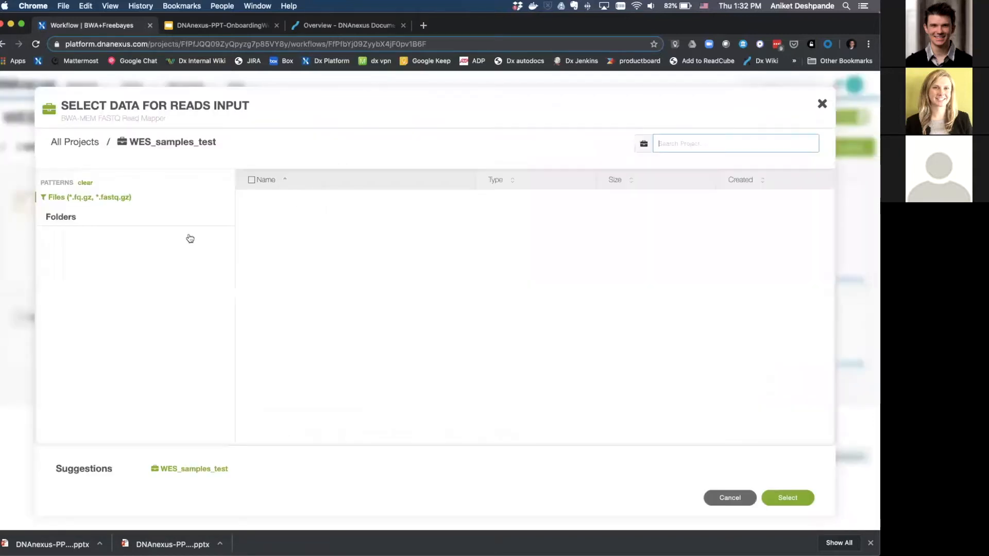
{"action": "left_click", "coordinate": [98, 287]}
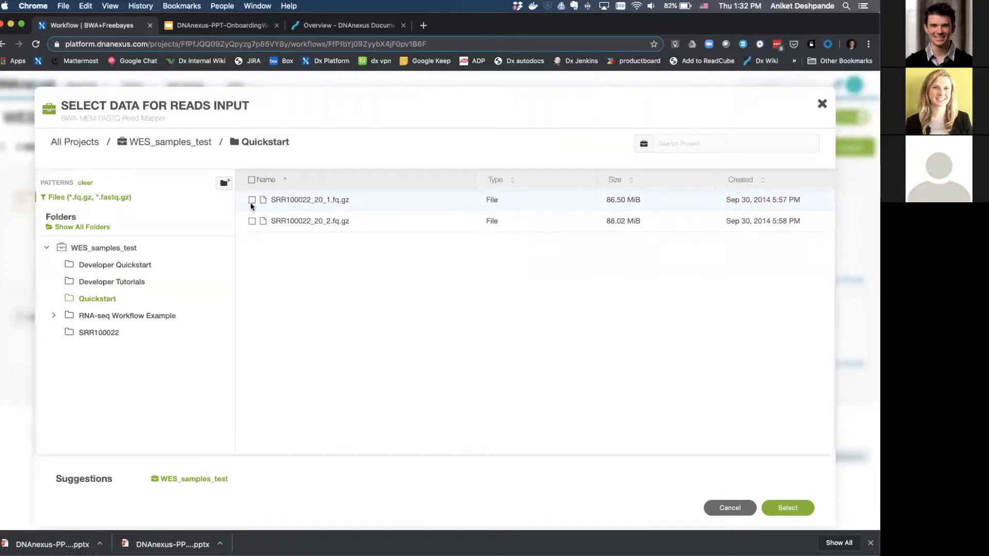
{"action": "left_click", "coordinate": [251, 199]}
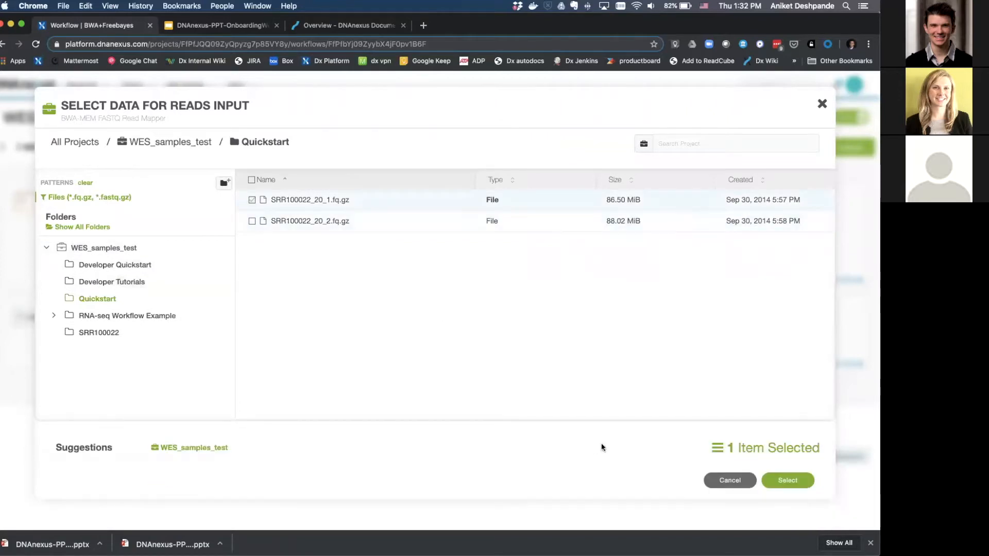
{"action": "left_click", "coordinate": [788, 481]}
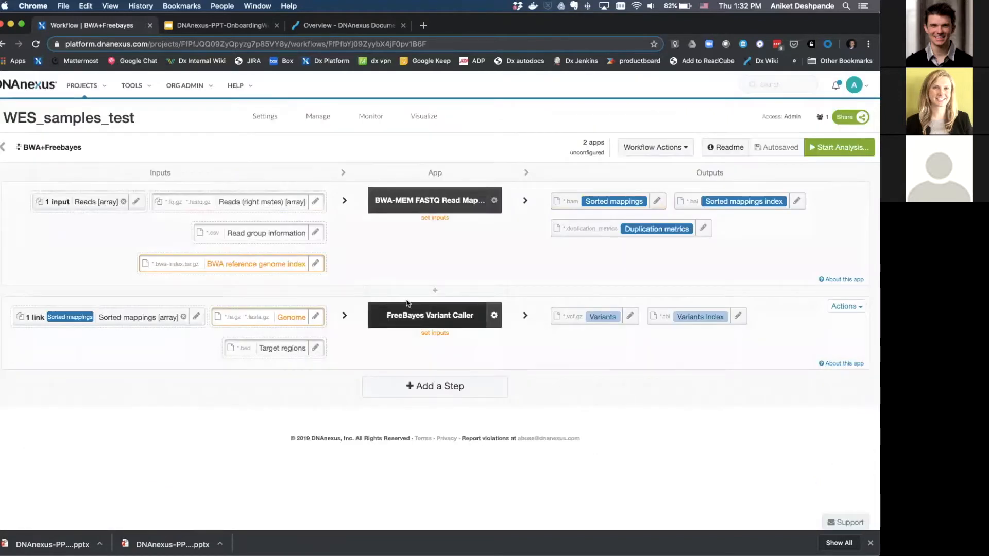
{"action": "left_click", "coordinate": [220, 204]}
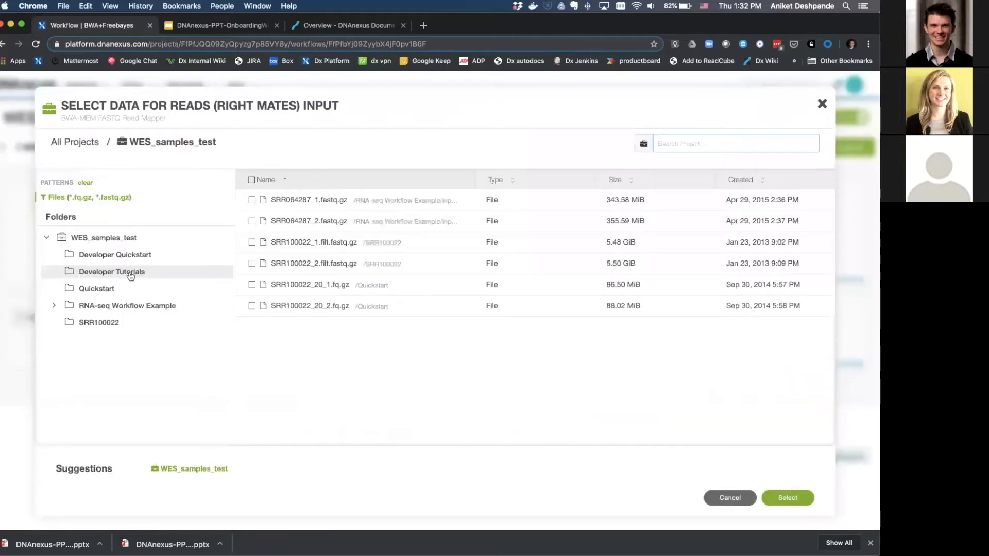
{"action": "left_click", "coordinate": [112, 291]}
{"action": "left_click", "coordinate": [251, 221]}
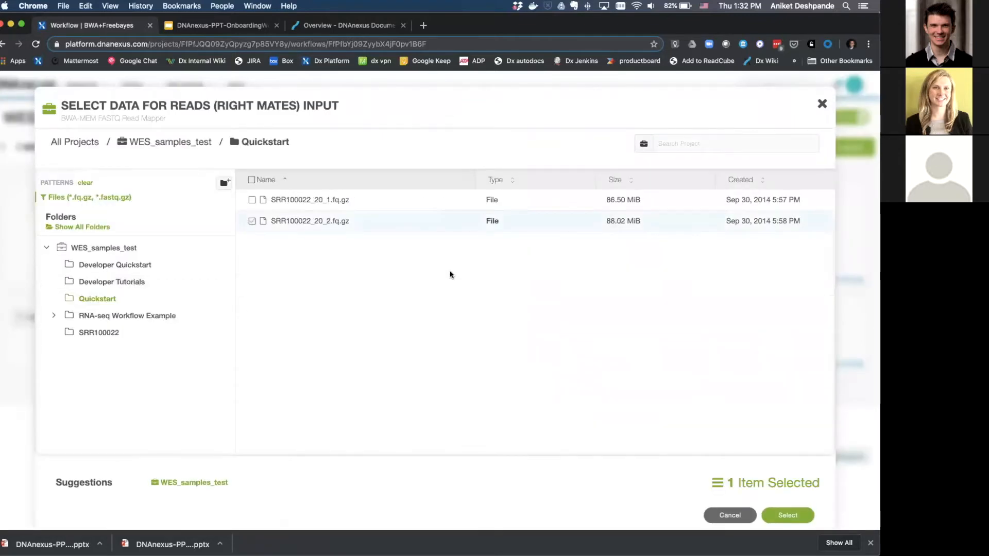
{"action": "left_click", "coordinate": [787, 481]}
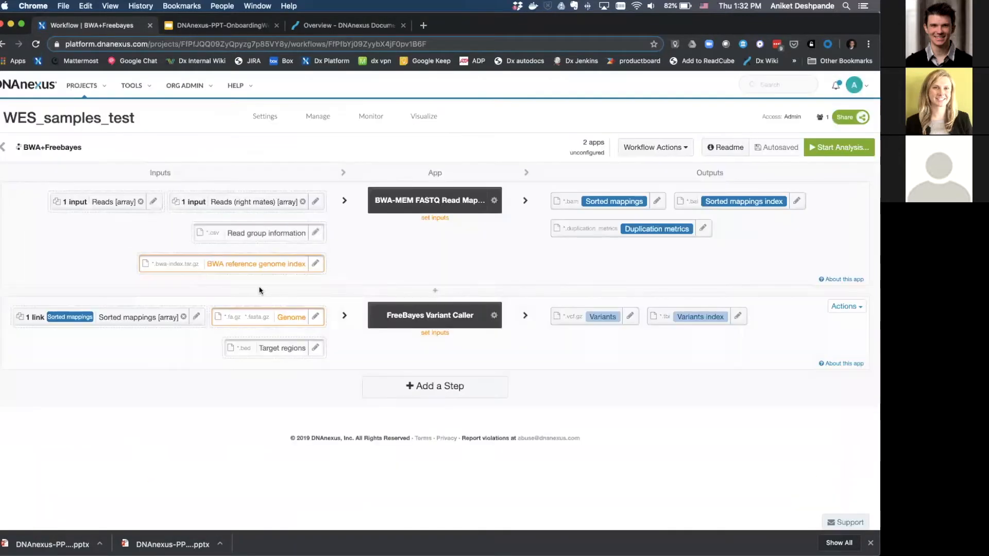
Use ucsc_hg19.bwa-index.tar.gz as the BWA index and ucsc_hg19.fa.gz as FreeBayes' Genome.
{"action": "left_click", "coordinate": [255, 265]}
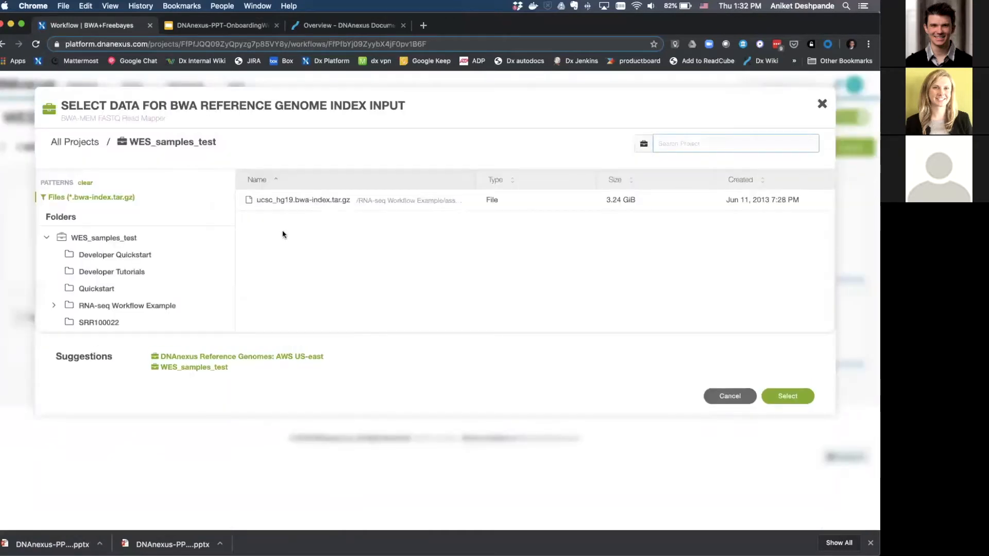
{"action": "double_click", "coordinate": [282, 202]}
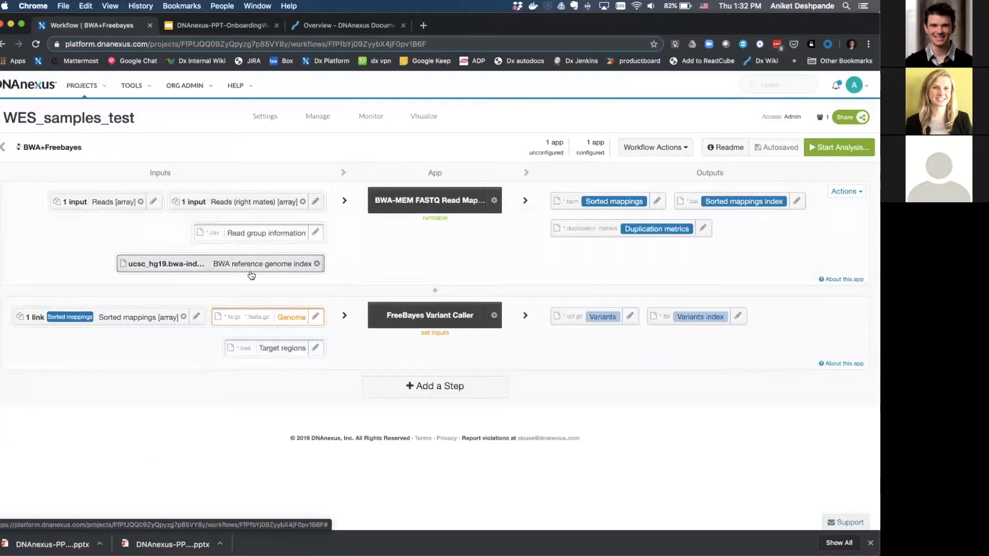
{"action": "left_click", "coordinate": [266, 324]}
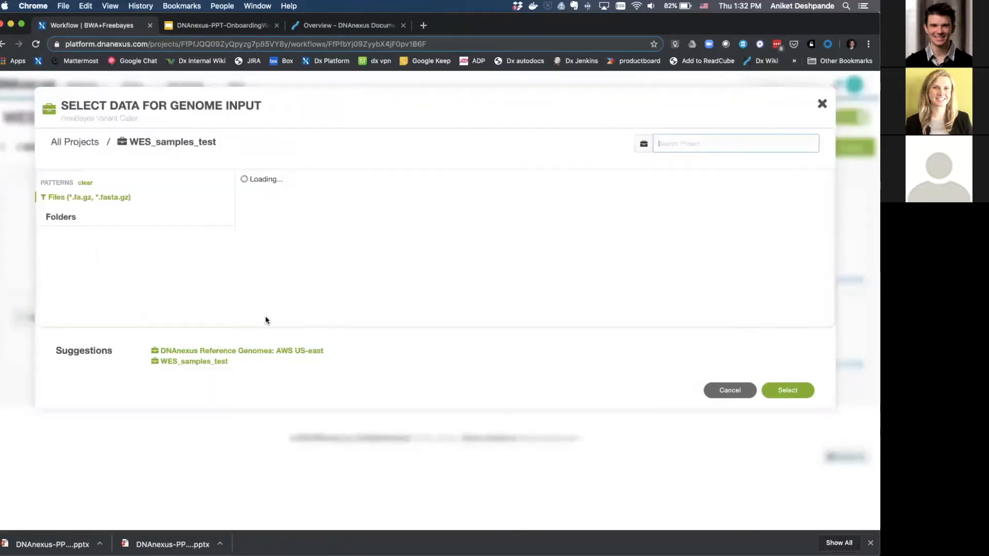
{"action": "double_click", "coordinate": [275, 284]}
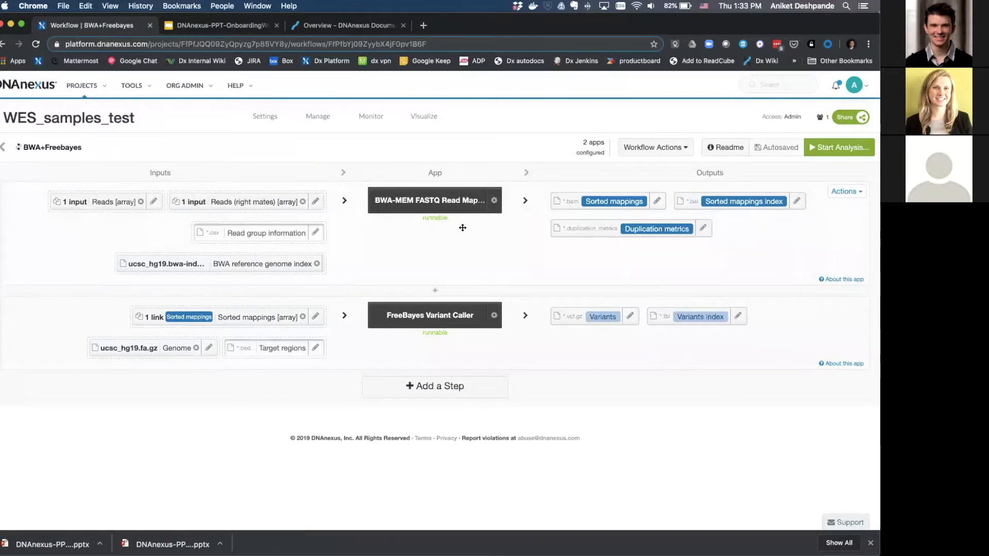
Start the BWA+Freebayes workflow and run it as an analysis.
{"action": "left_click", "coordinate": [829, 147]}
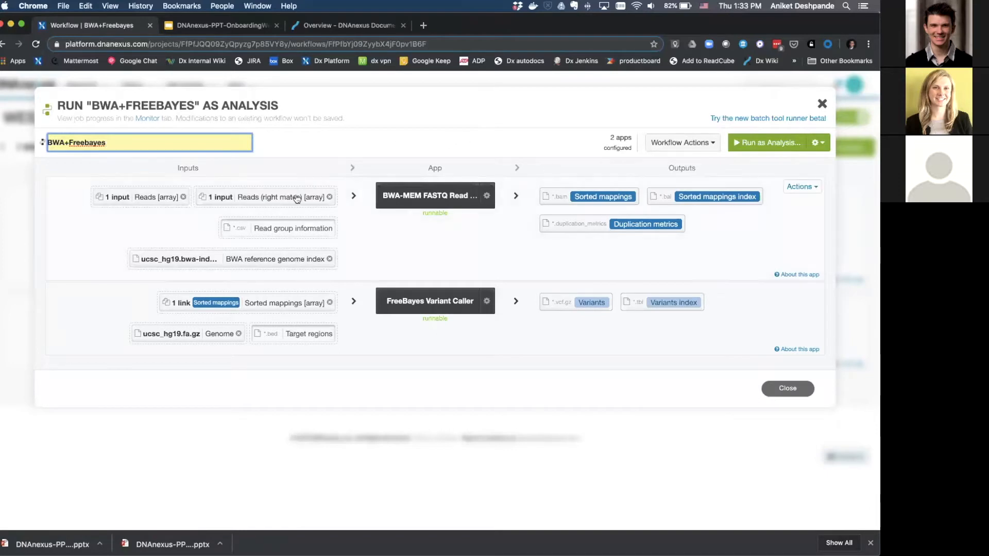
{"action": "left_click", "coordinate": [752, 144]}
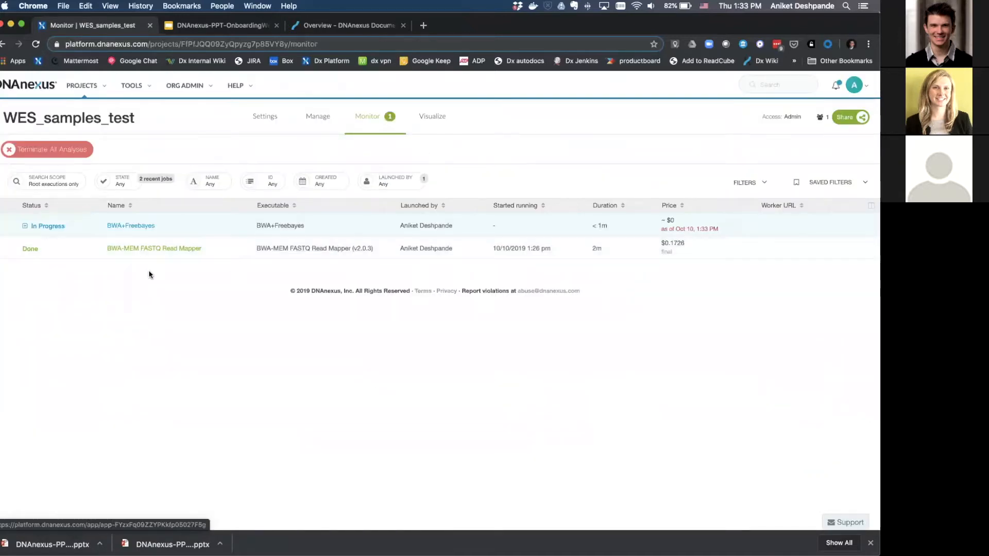
View the BWA+Freebayes analysis details, then go back to the project's Manage listing.
{"action": "left_click", "coordinate": [118, 227]}
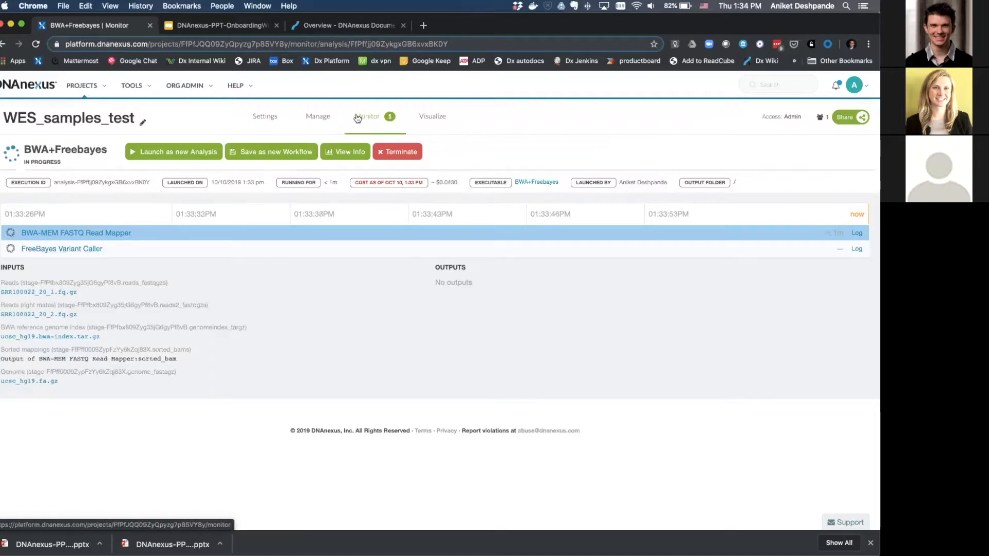
{"action": "left_click", "coordinate": [326, 121]}
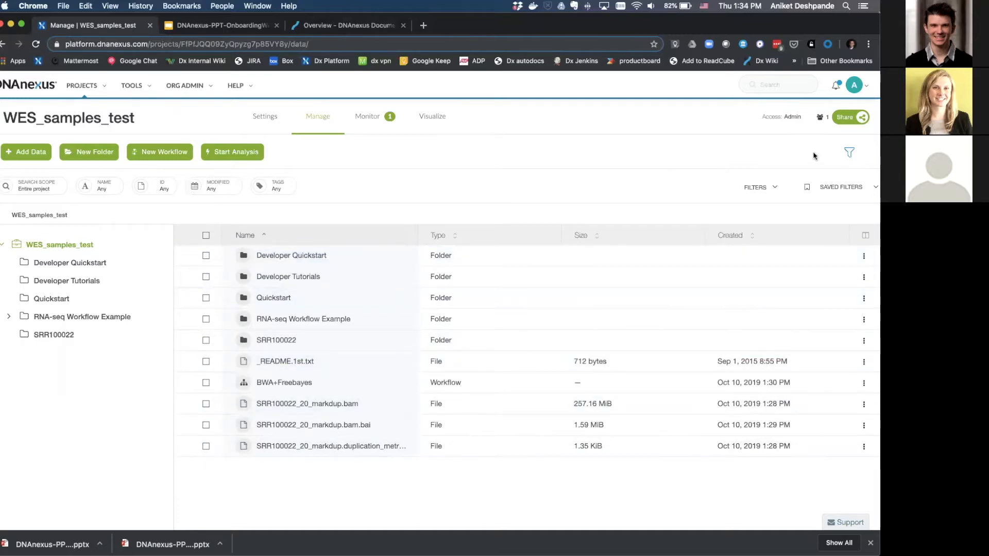
Open Share Project, enter the new member's user ID, and show the access level options.
{"action": "left_click", "coordinate": [847, 117]}
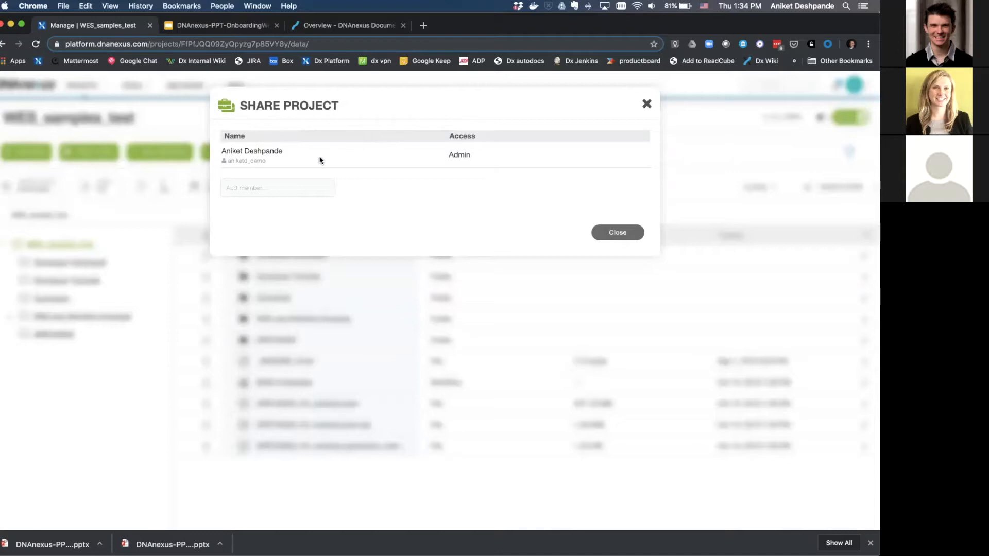
{"action": "left_click", "coordinate": [300, 180]}
{"action": "type", "text": "user0"}
{"action": "type", "text": "aniketd"}
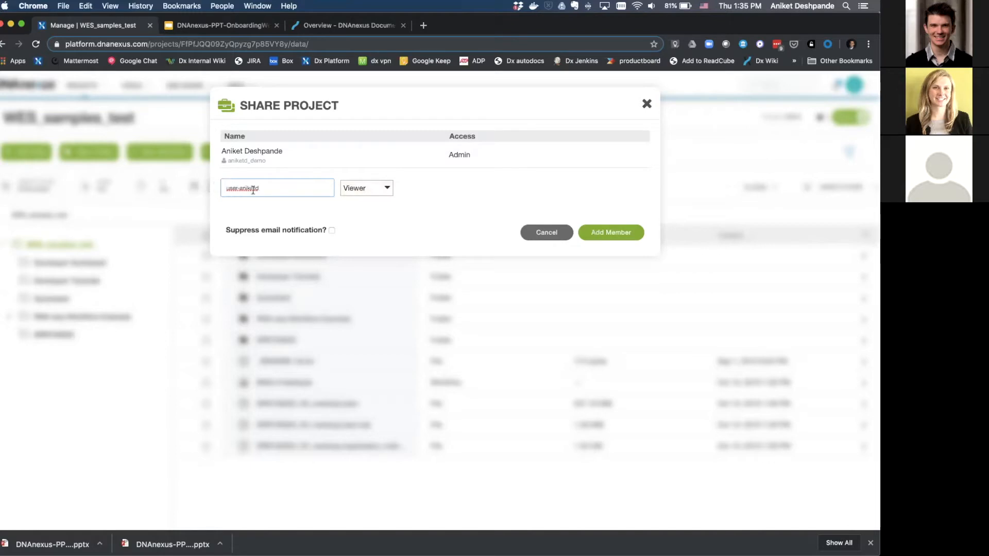
{"action": "left_click_drag", "start_coordinate": [226, 188], "coordinate": [261, 188]}
{"action": "left_click", "coordinate": [382, 195]}
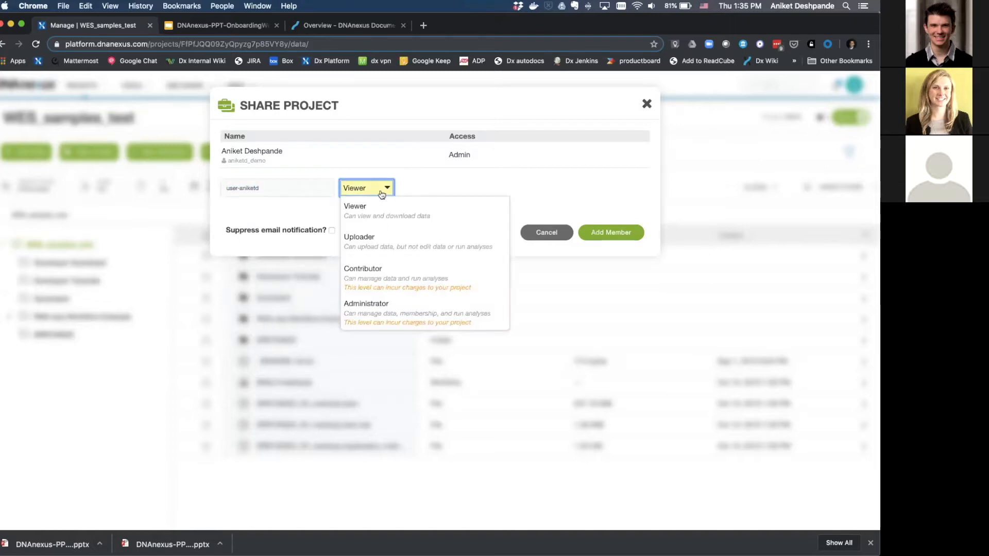
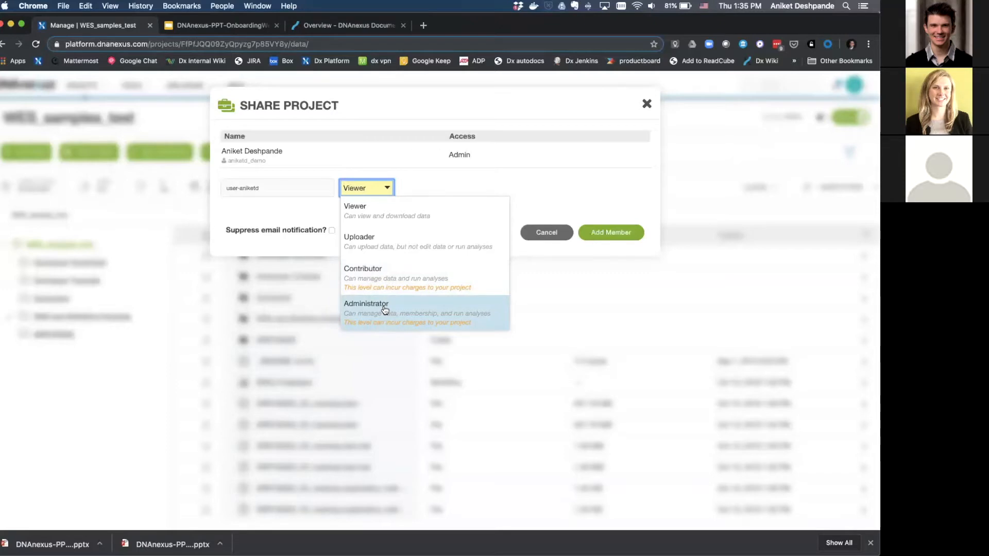
Add the new member with Contributor access, add then remove the drg-dnanexus org, and close sharing.
{"action": "left_click", "coordinate": [364, 278]}
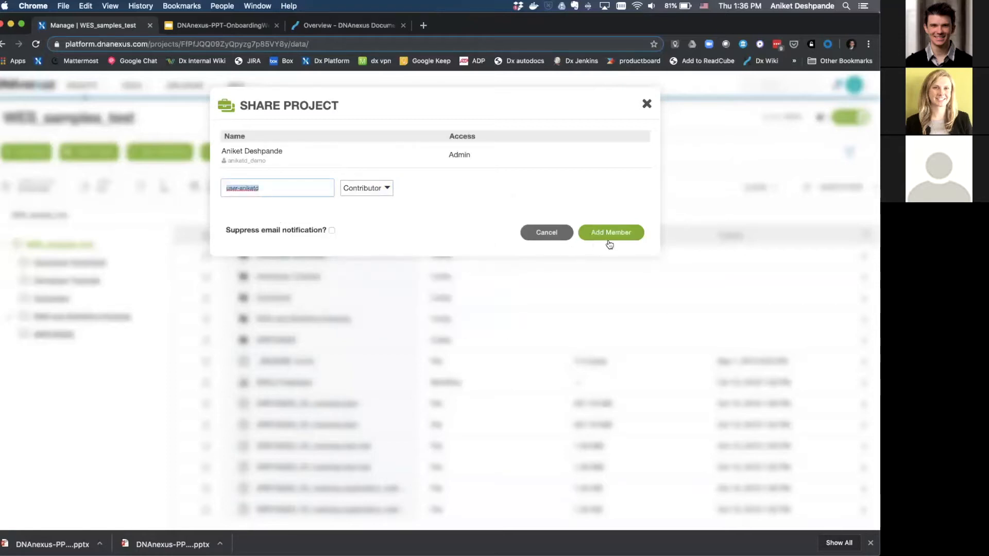
{"action": "left_click", "coordinate": [609, 243]}
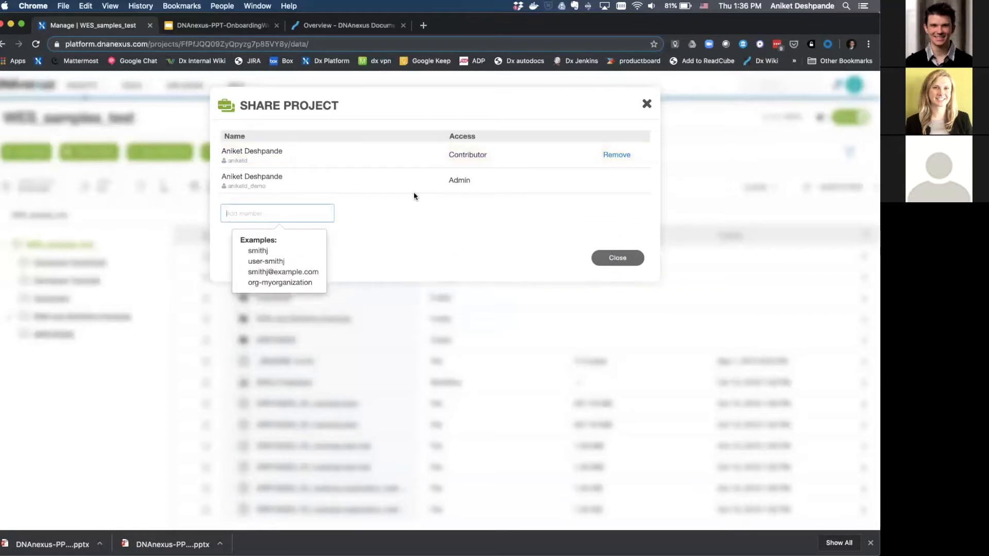
{"action": "type", "text": "d"}
{"action": "type", "text": "rg"}
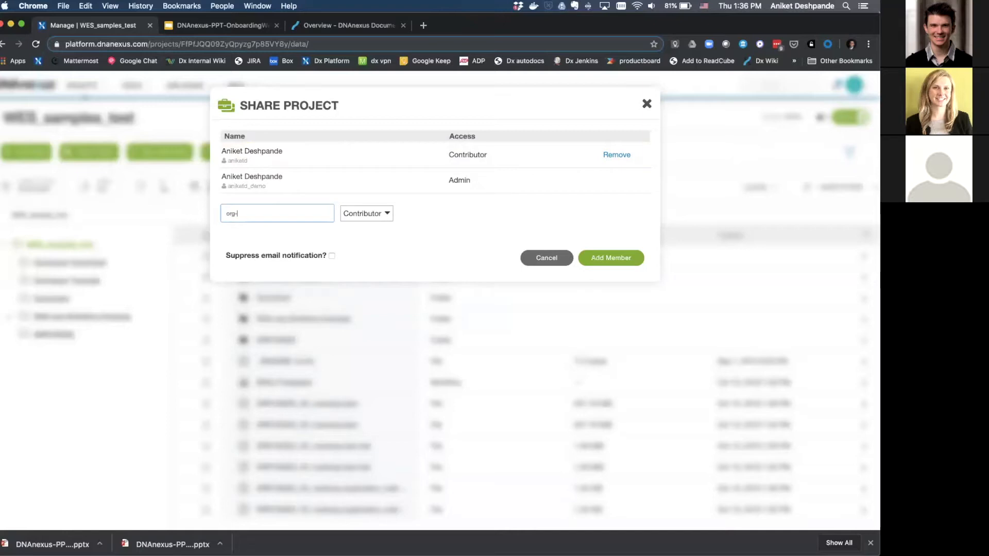
{"action": "type", "text": "-dnanexus"}
{"action": "left_click", "coordinate": [612, 254]}
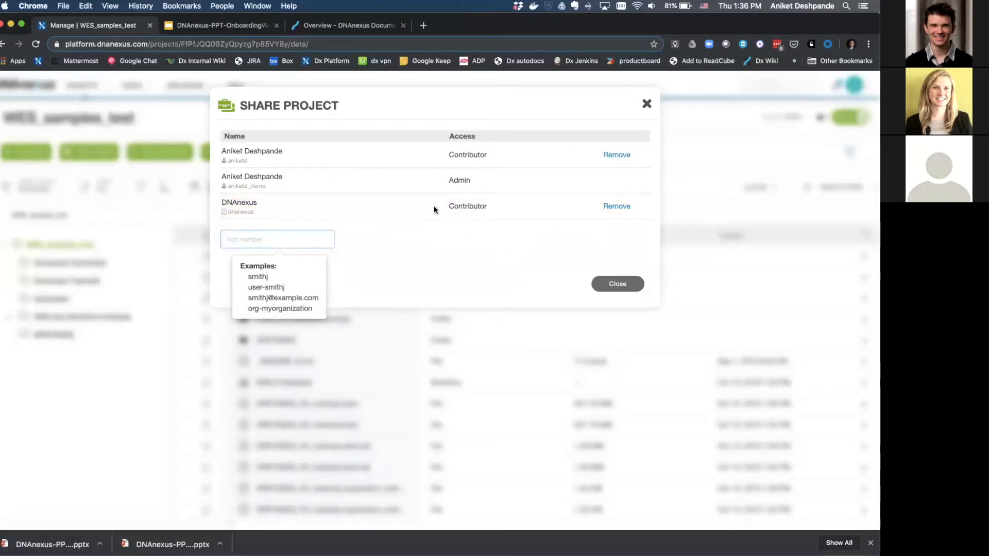
{"action": "left_click", "coordinate": [619, 208]}
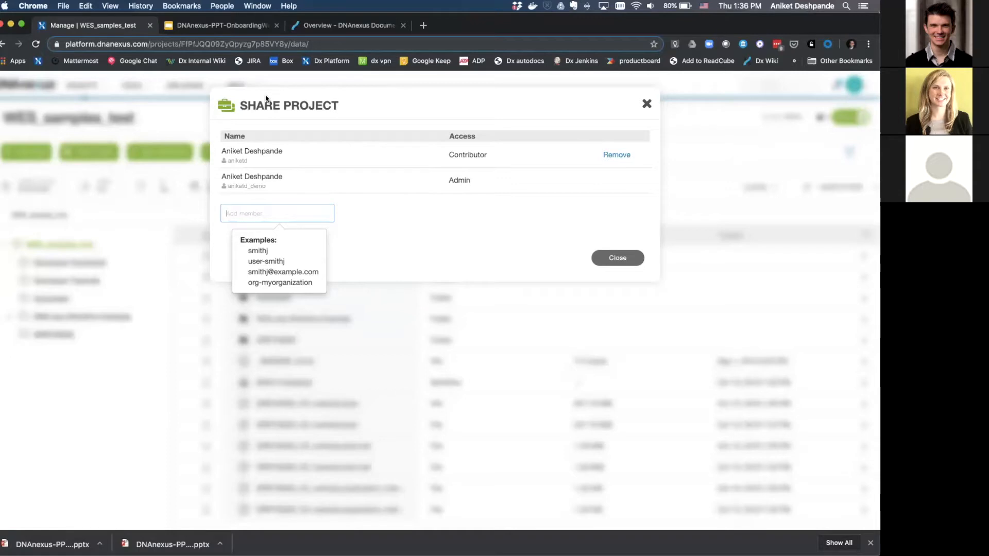
{"action": "left_click", "coordinate": [607, 260]}
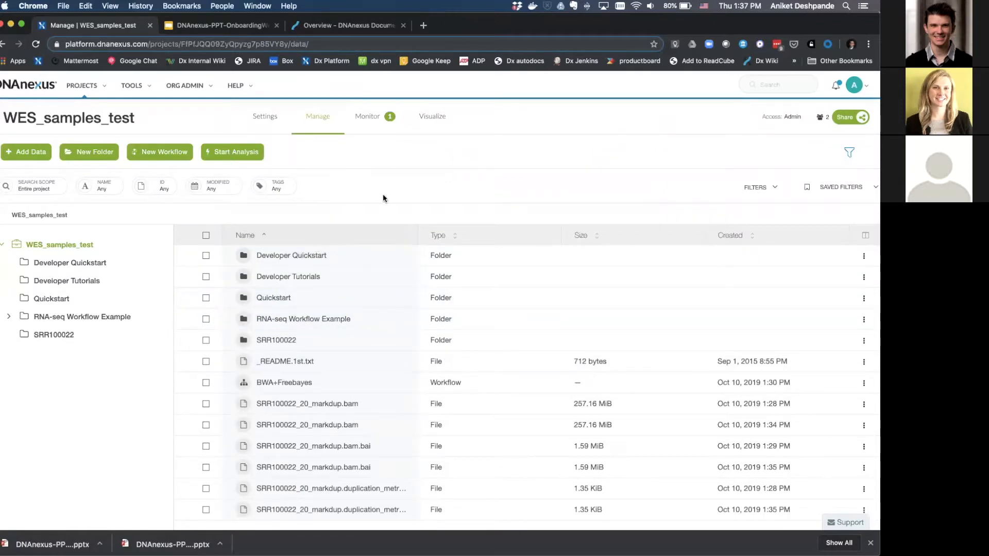
Open the Visualize page and scroll through the viewer list, including IGV.js and fastq.bio.
{"action": "left_click", "coordinate": [432, 117]}
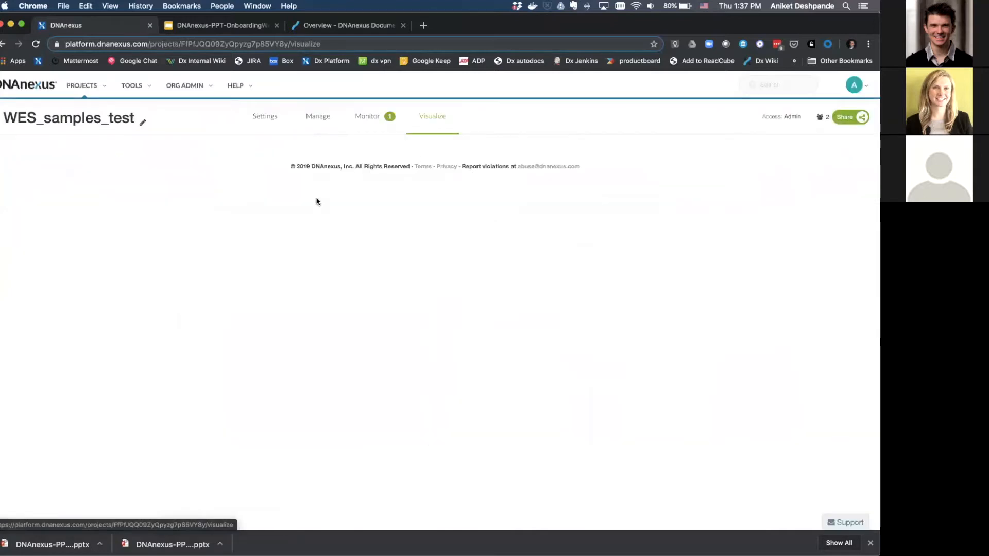
{"action": "scroll", "coordinate": [166, 339], "scroll_direction": "down", "scroll_amount": 2}
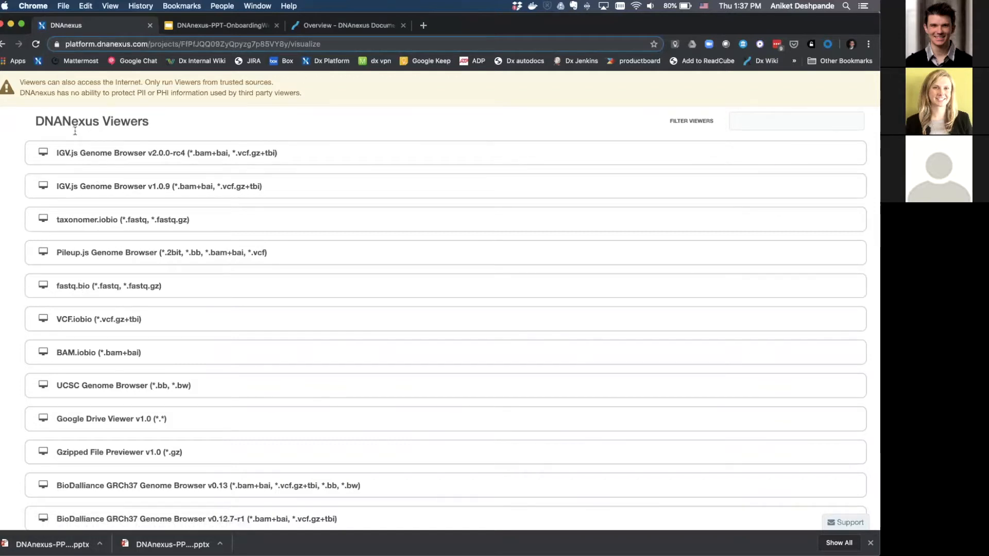
{"action": "scroll", "coordinate": [75, 131], "scroll_direction": "up", "scroll_amount": 3}
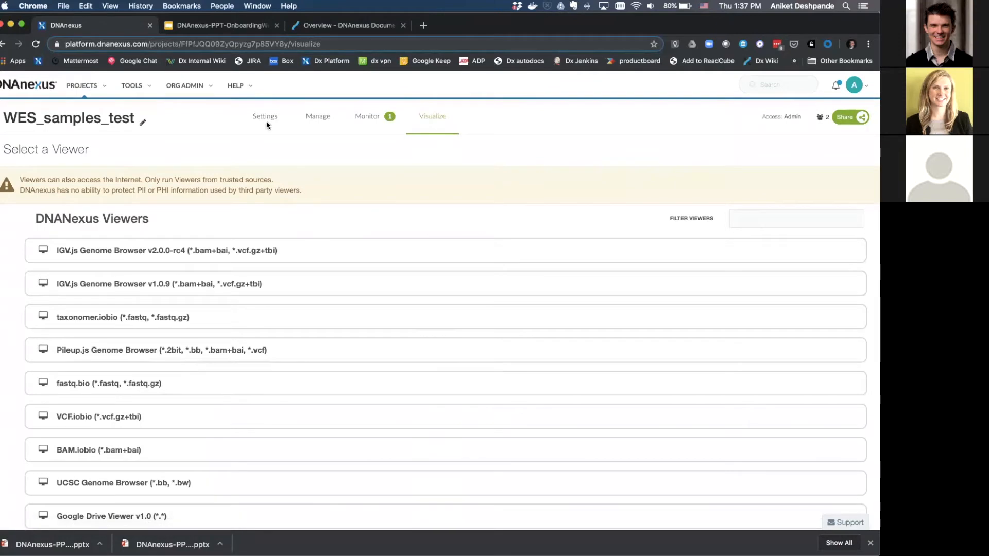
Open project Settings and highlight the monthly storage cost and 174.80 GiB total data figures.
{"action": "left_click", "coordinate": [264, 120]}
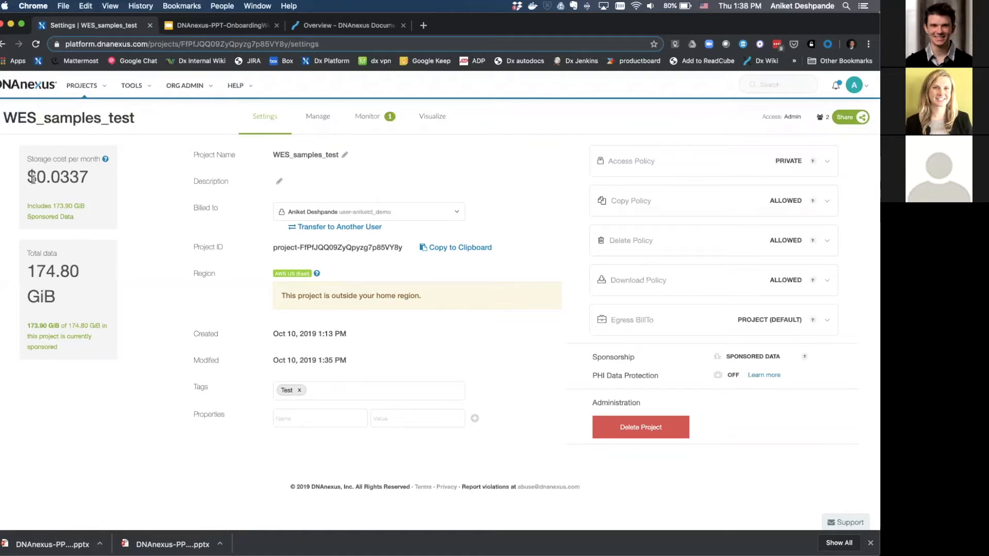
{"action": "left_click_drag", "start_coordinate": [36, 178], "coordinate": [50, 180]}
{"action": "left_click_drag", "start_coordinate": [27, 267], "coordinate": [82, 273]}
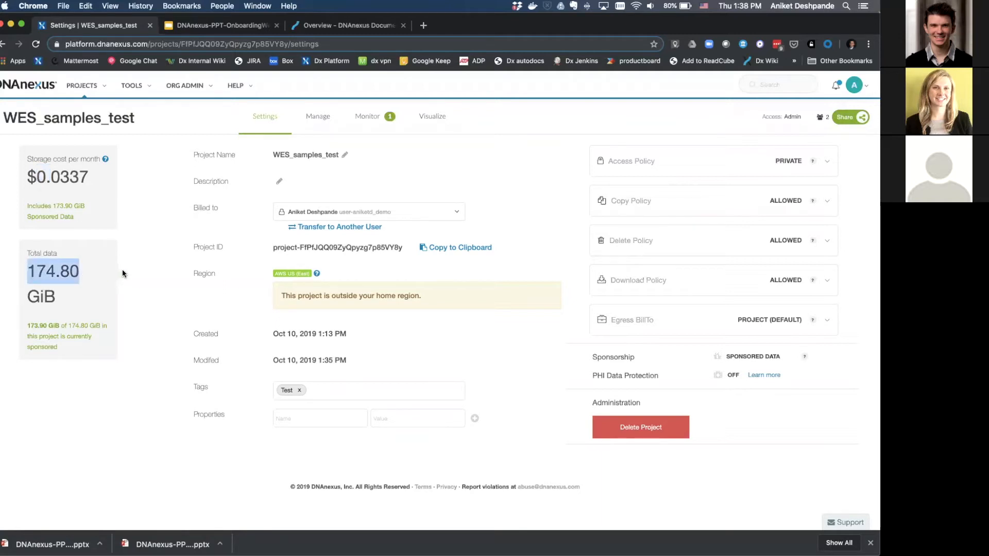
{"action": "left_click", "coordinate": [161, 262]}
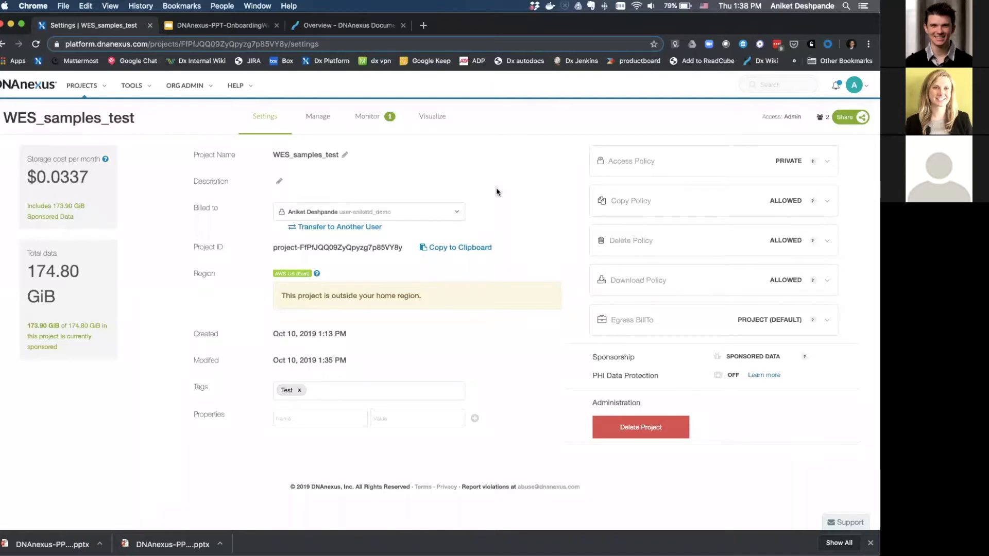
Return to the Manage listing with the five folders, README, BWA+Freebayes workflow and BAM files.
{"action": "left_click", "coordinate": [316, 120]}
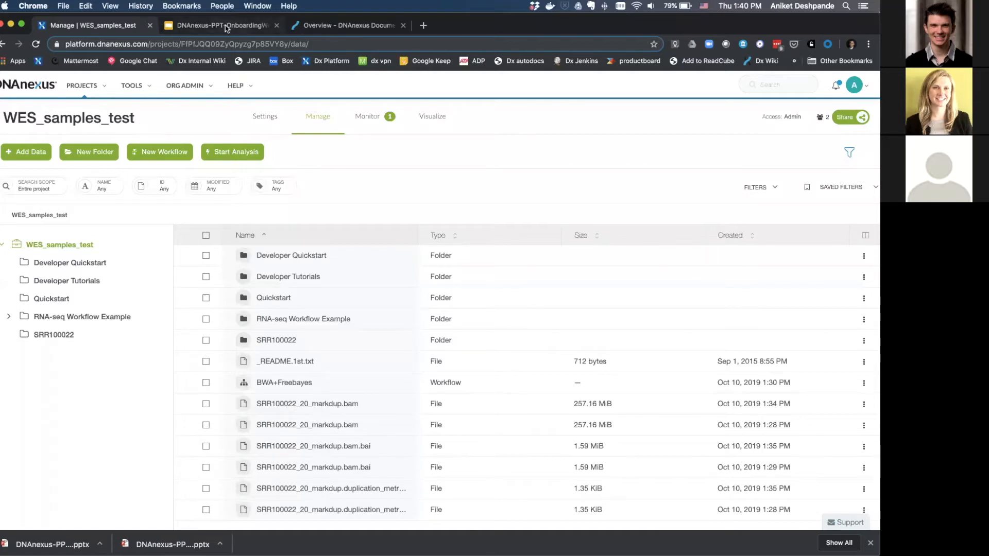
Switch to PowerPoint, start the slide show at Platform Demo, and advance to Online Resources & Documentation.
{"action": "key", "text": "ctrl+Up"}
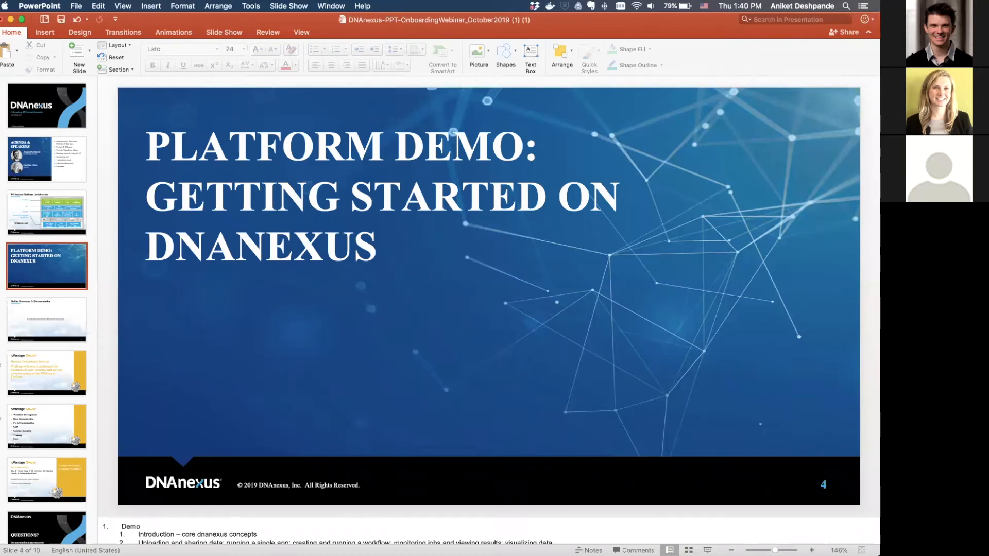
{"action": "left_click", "coordinate": [707, 550]}
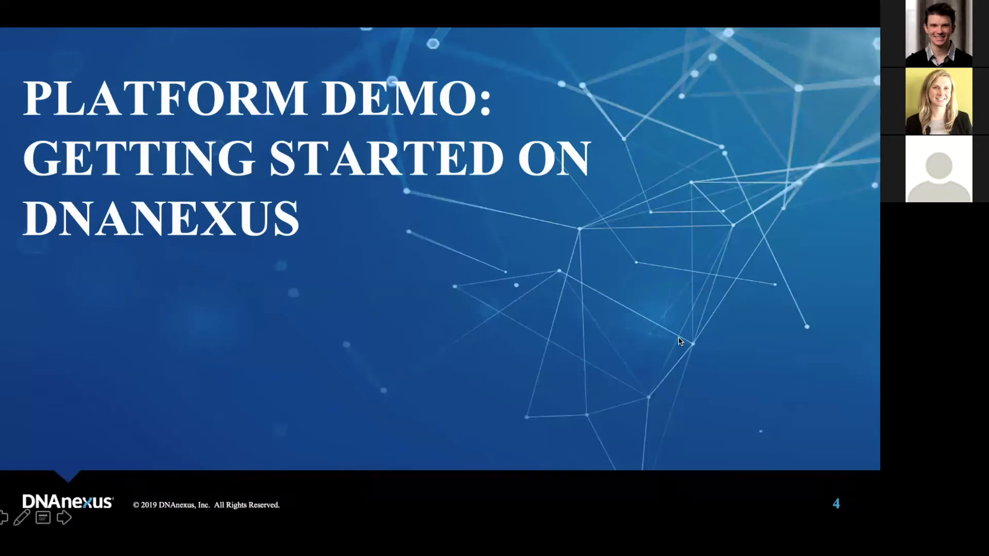
{"action": "left_click", "coordinate": [679, 341]}
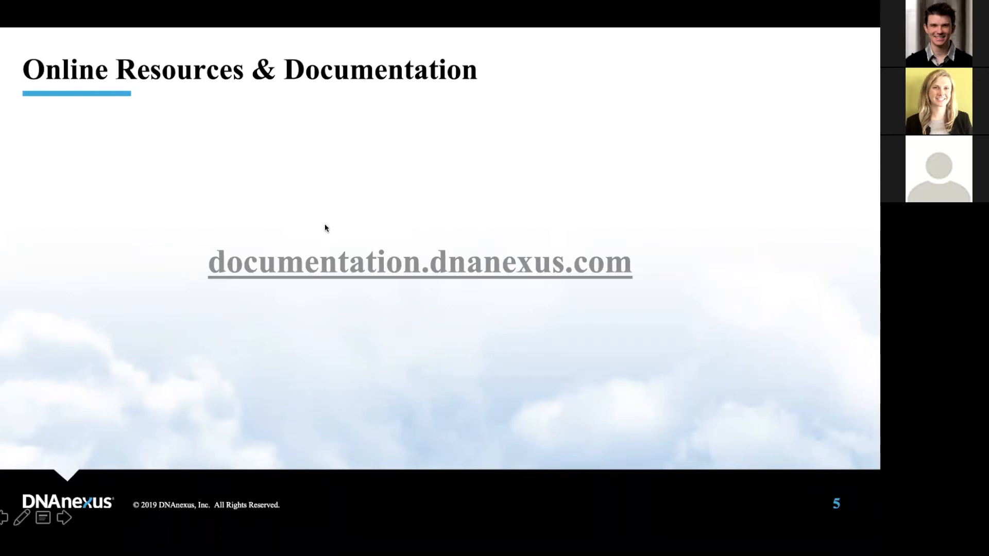
Open the linked DNAnexus documentation site and view its Getting Started and FAQs pages.
{"action": "left_click", "coordinate": [509, 279]}
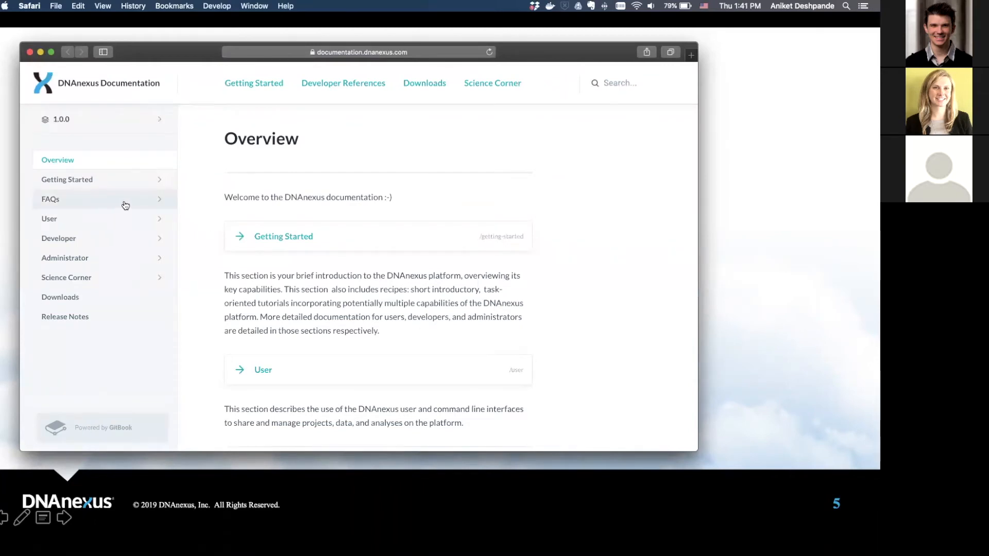
{"action": "left_click", "coordinate": [137, 178]}
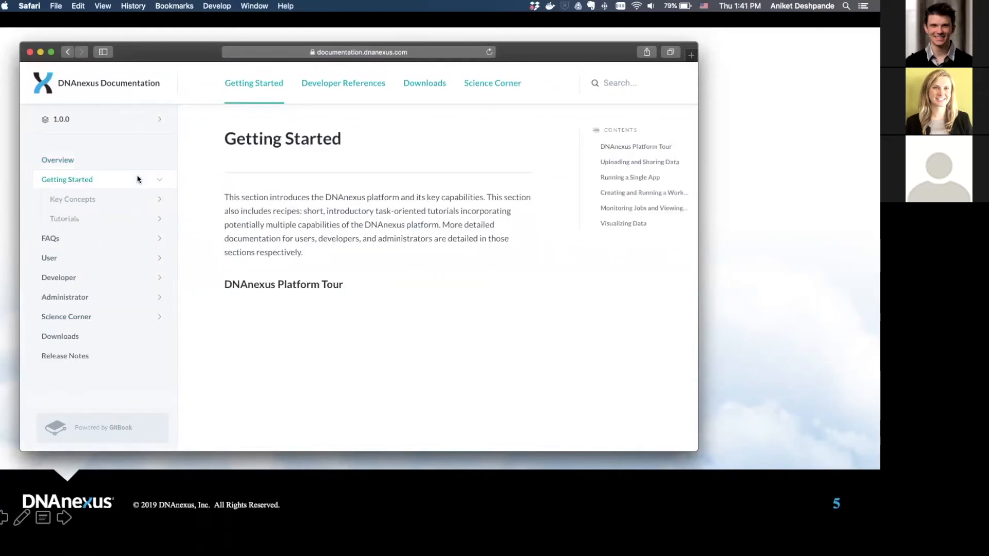
{"action": "left_click", "coordinate": [102, 240]}
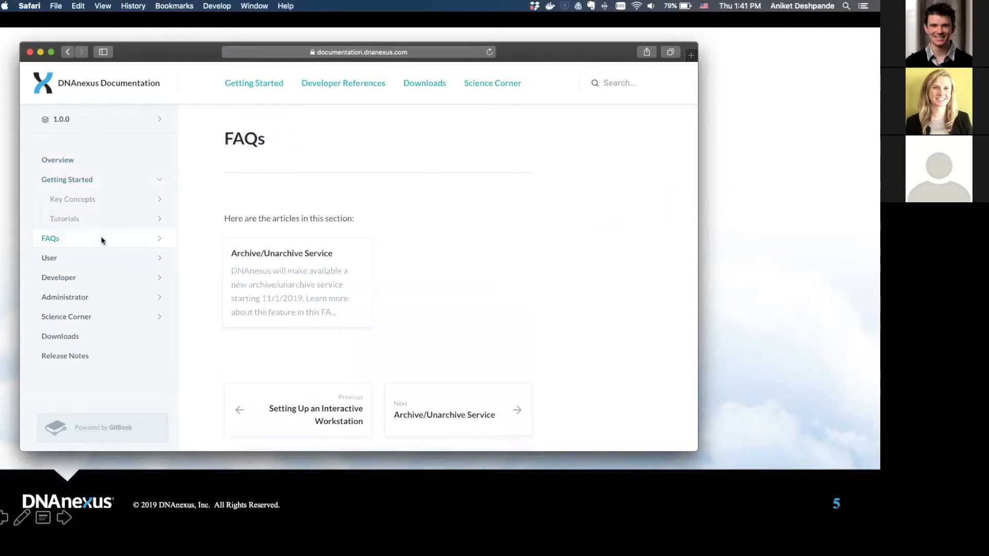
Close the documentation window and advance to the xVantage Group 'Beyond Professional Services' slide.
{"action": "left_click", "coordinate": [29, 52]}
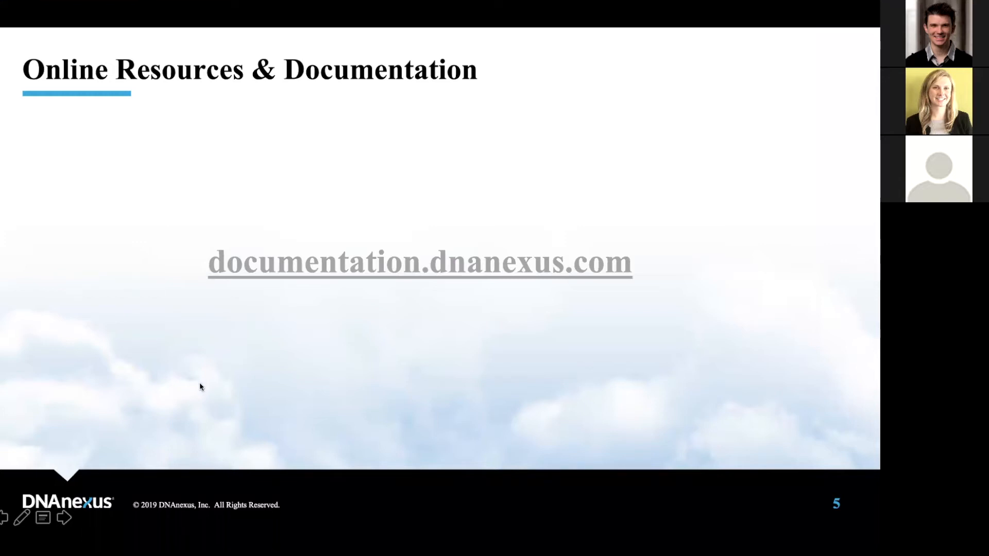
{"action": "key", "text": "Right"}
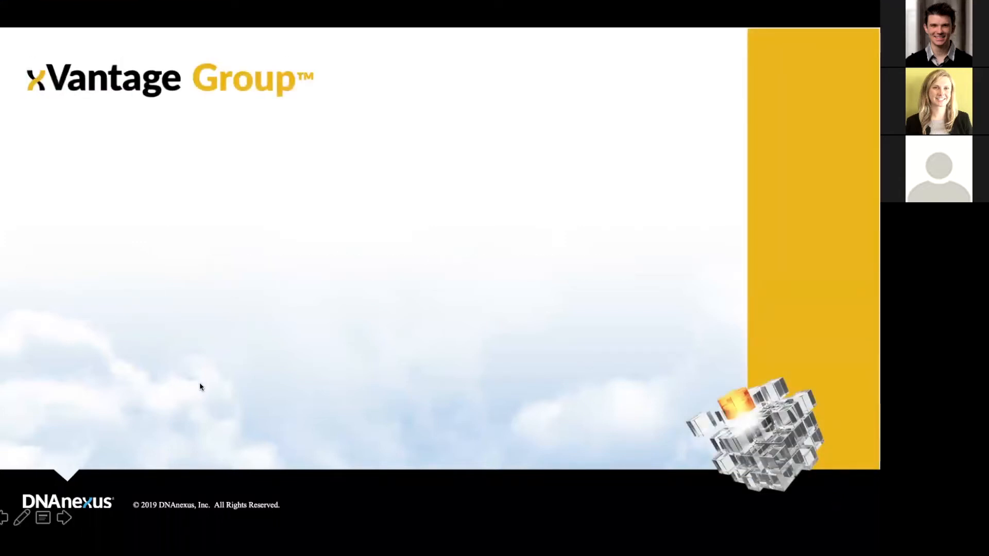
{"action": "key", "text": "Right"}
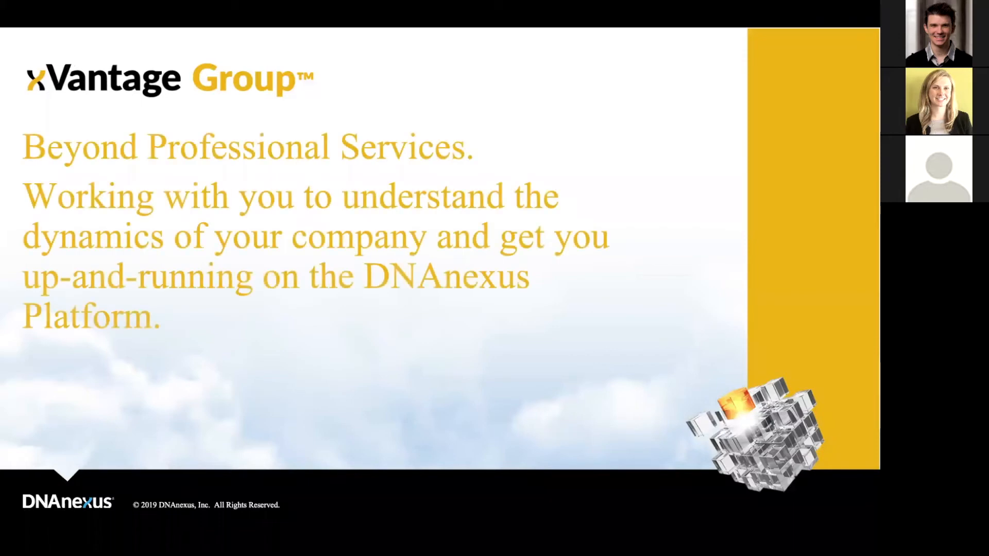